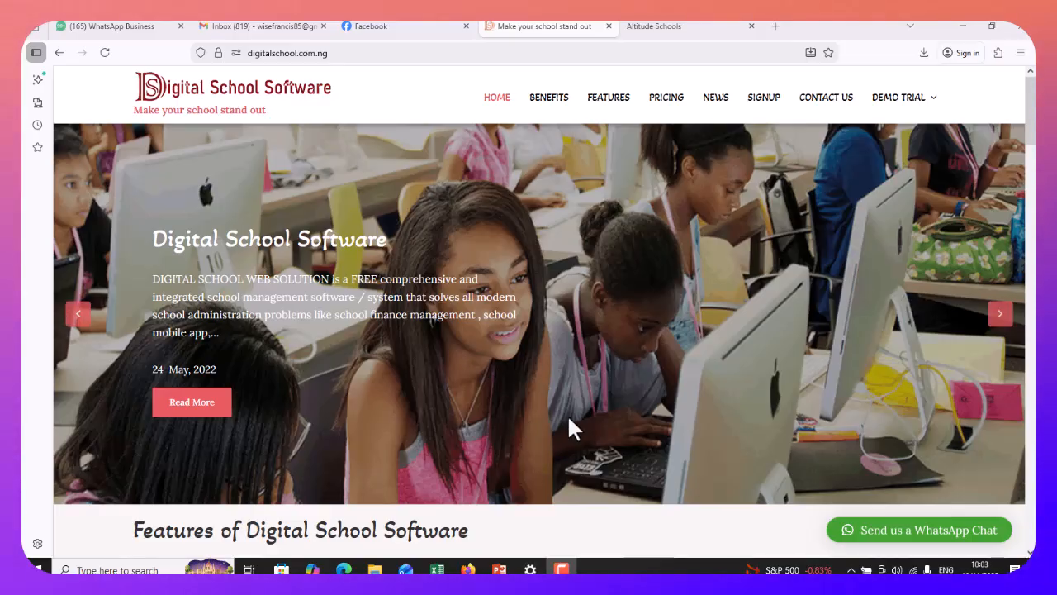
Log in to the staff demo trial using the saved autofill staff credentials
mouse_move(888, 100)
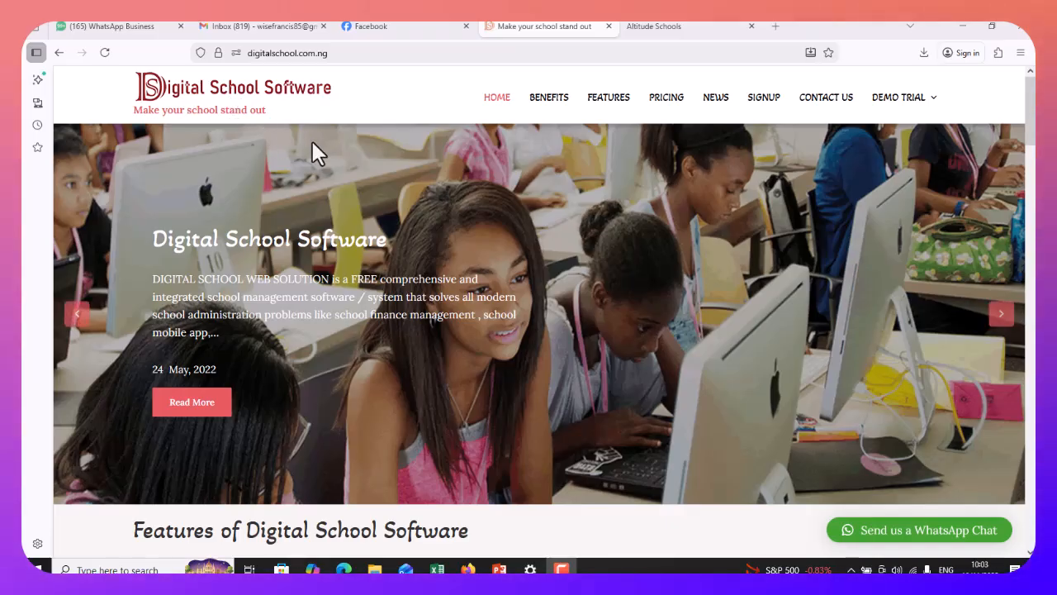
mouse_move(908, 124)
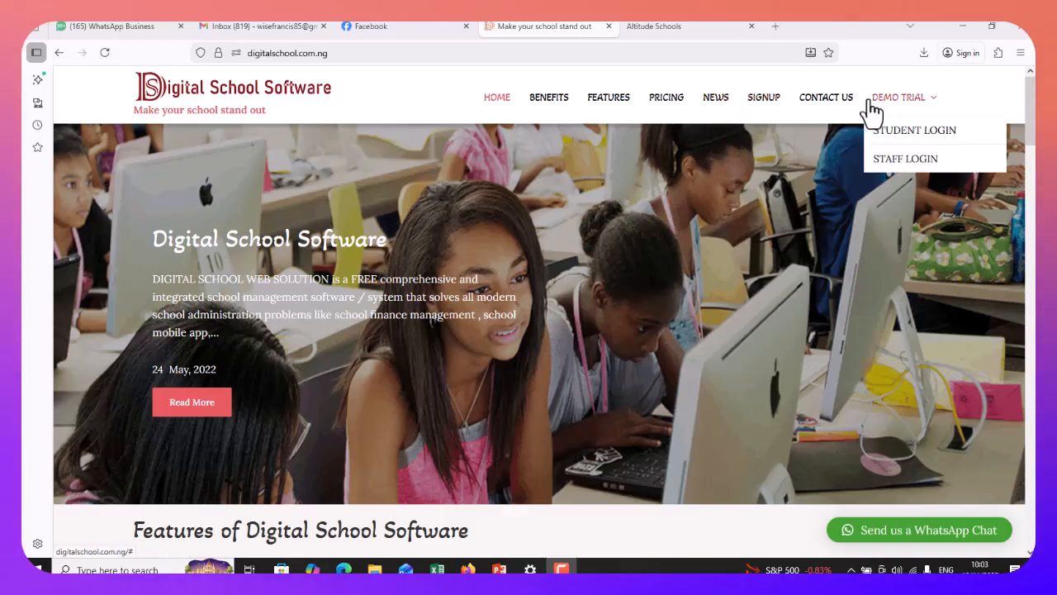
click(902, 165)
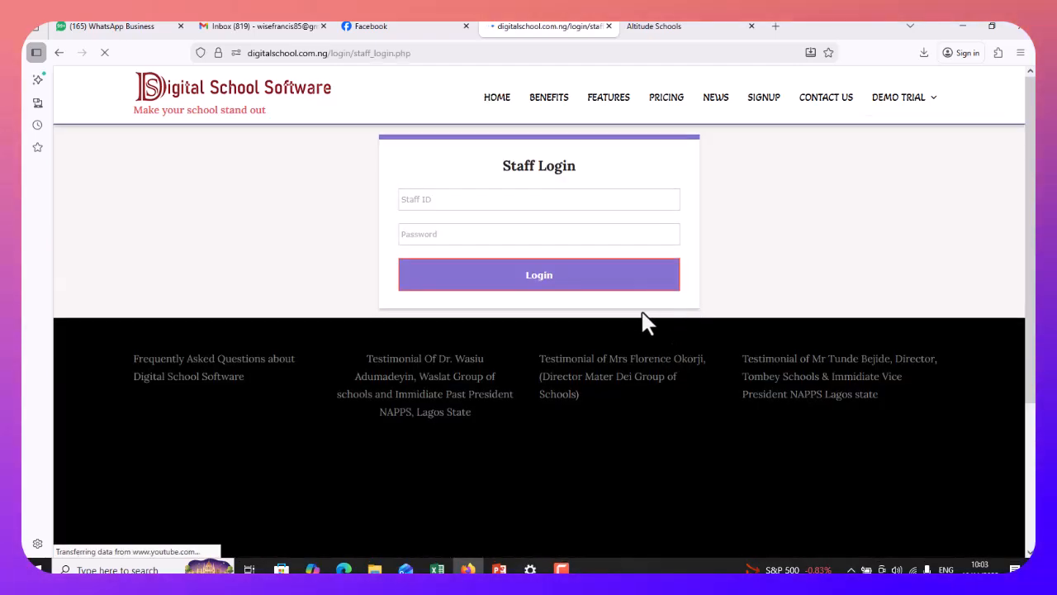
click(458, 203)
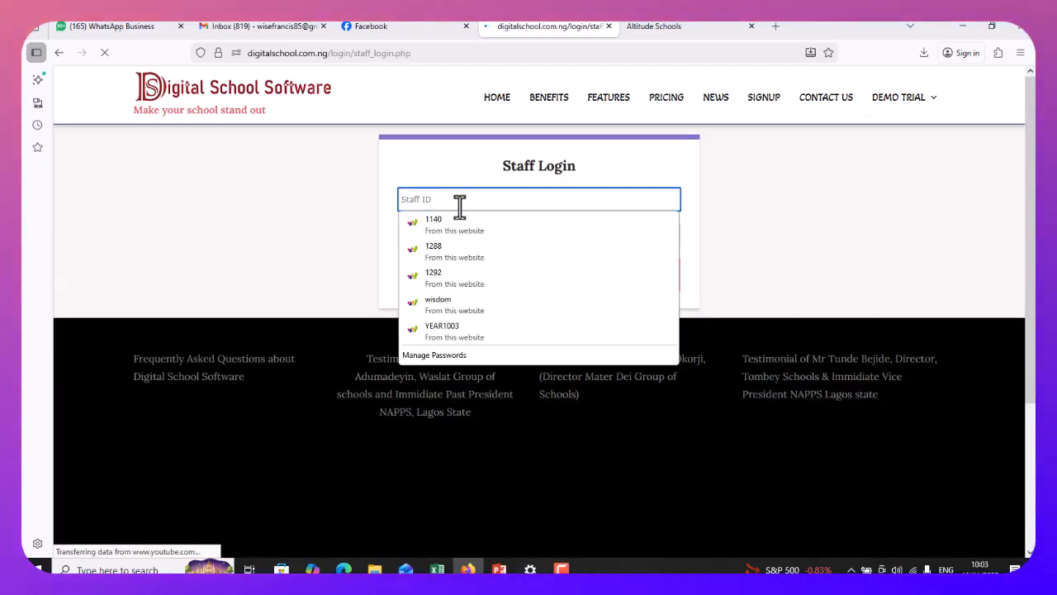
click(462, 302)
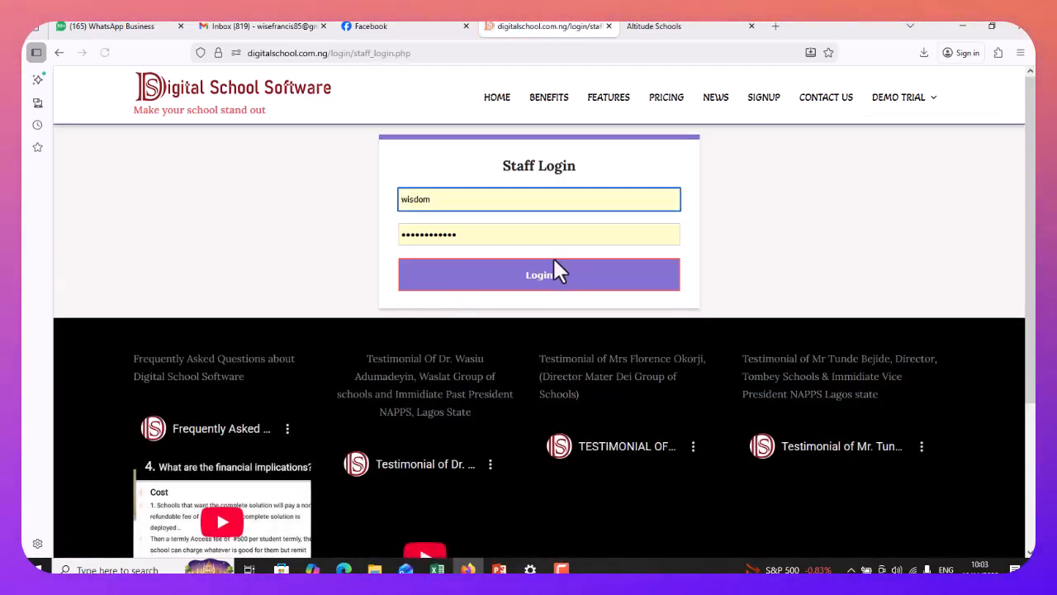
click(541, 280)
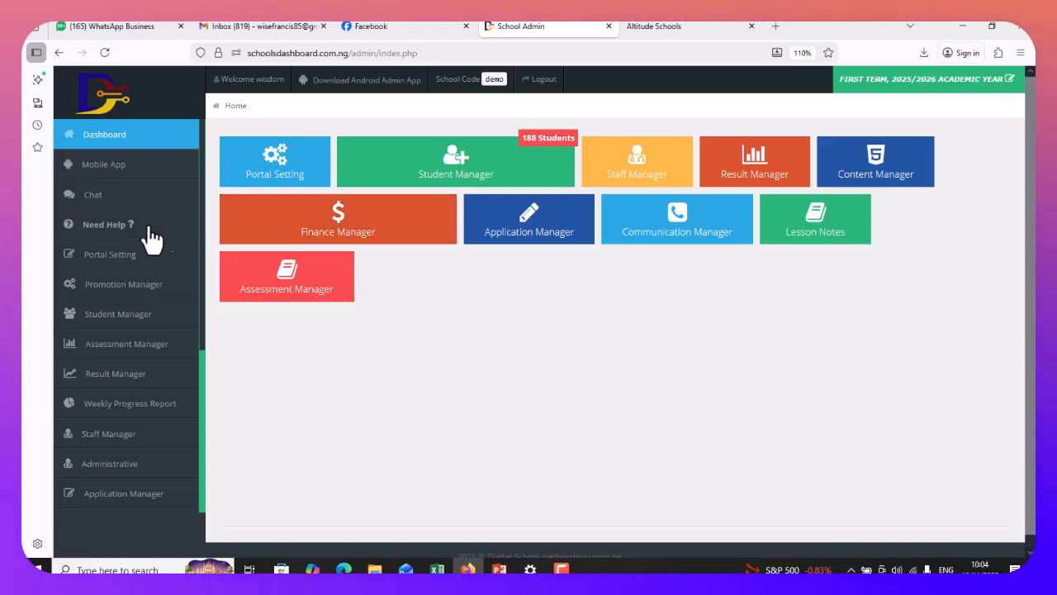
Open Set Session / Term, keeping session 2025/2026 and FIRST TERM
click(121, 262)
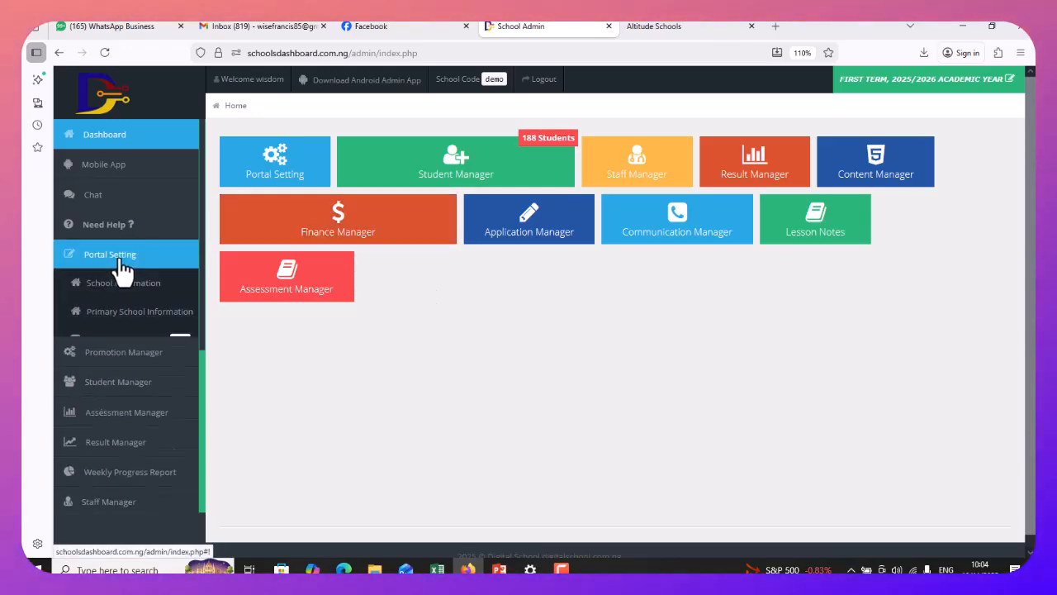
scroll(122, 268, down, 5)
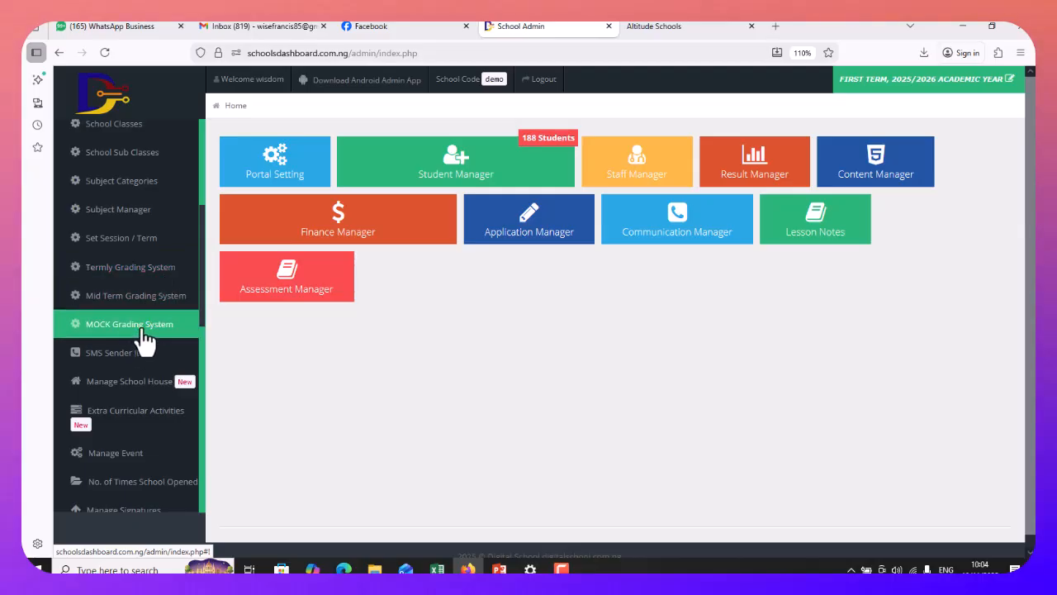
click(121, 241)
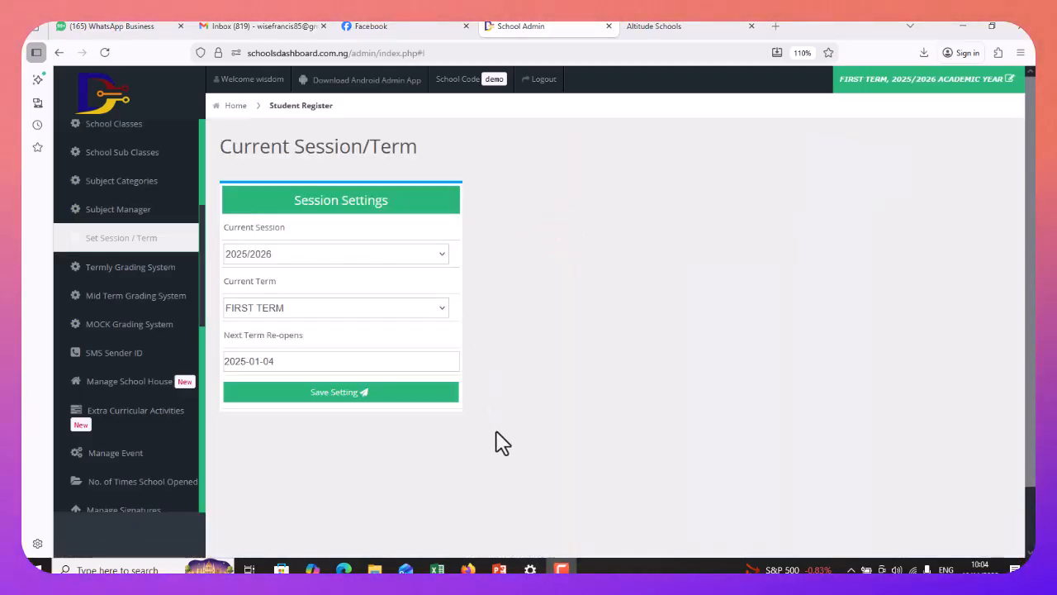
click(405, 259)
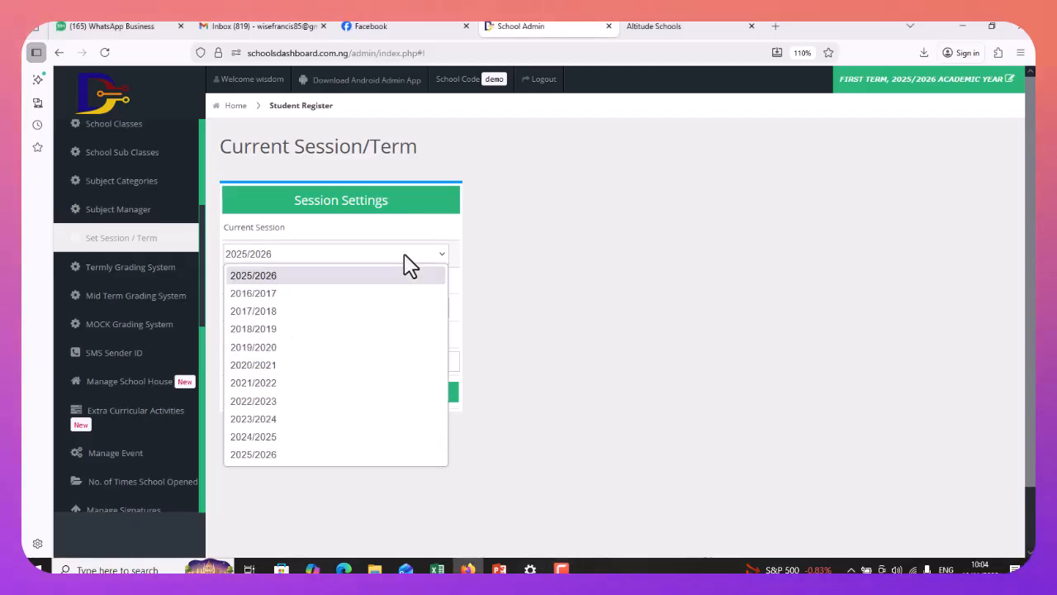
click(279, 276)
click(296, 312)
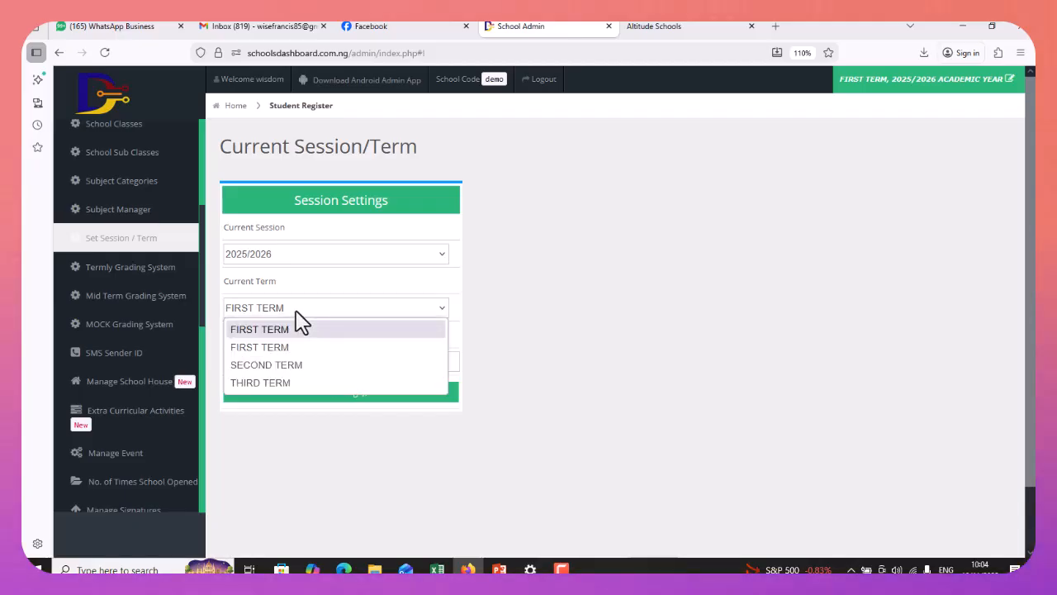
click(288, 332)
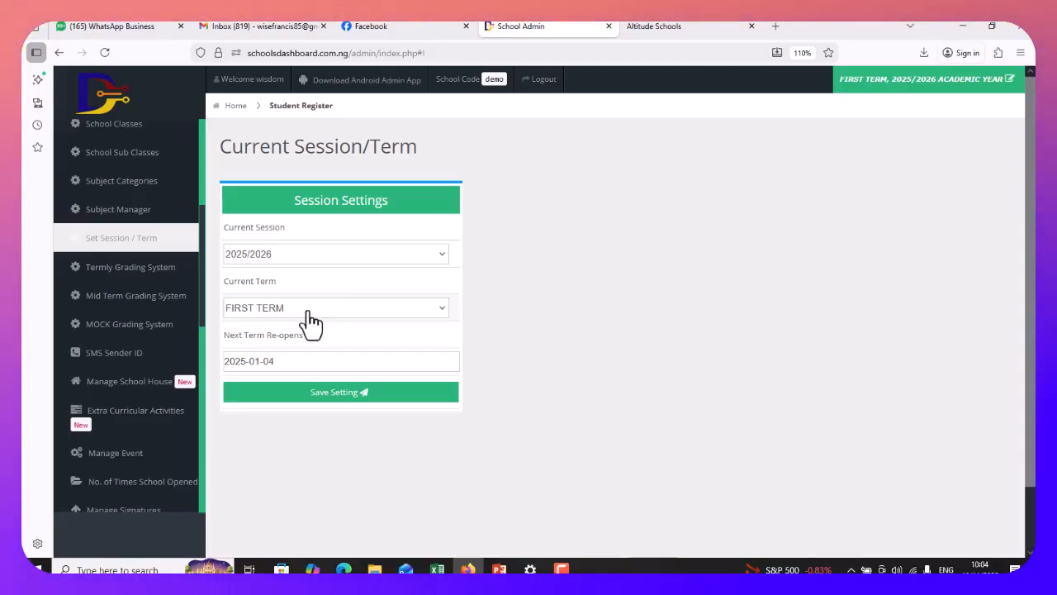
click(307, 322)
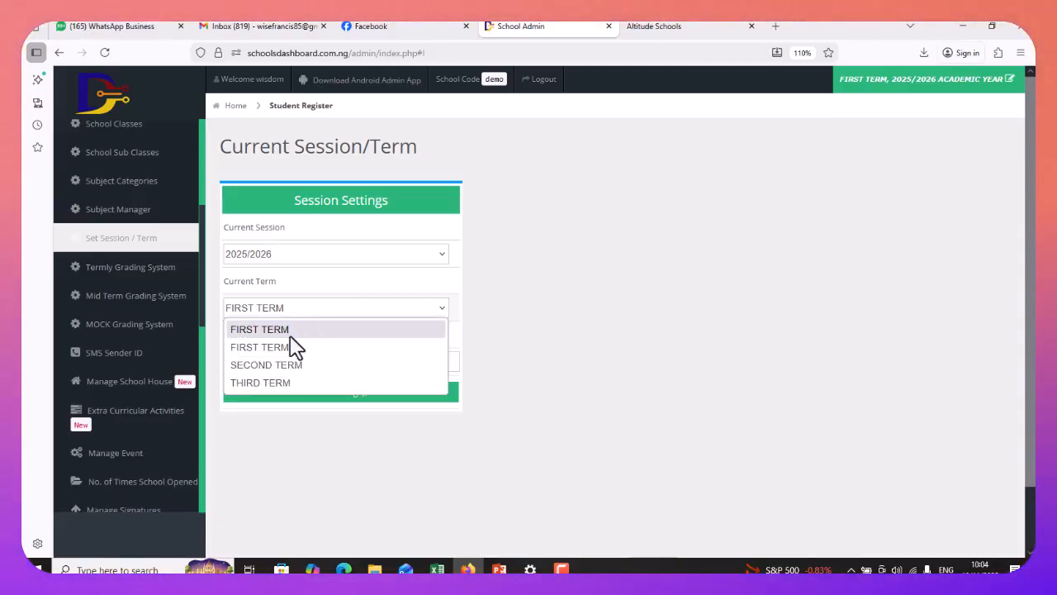
click(295, 343)
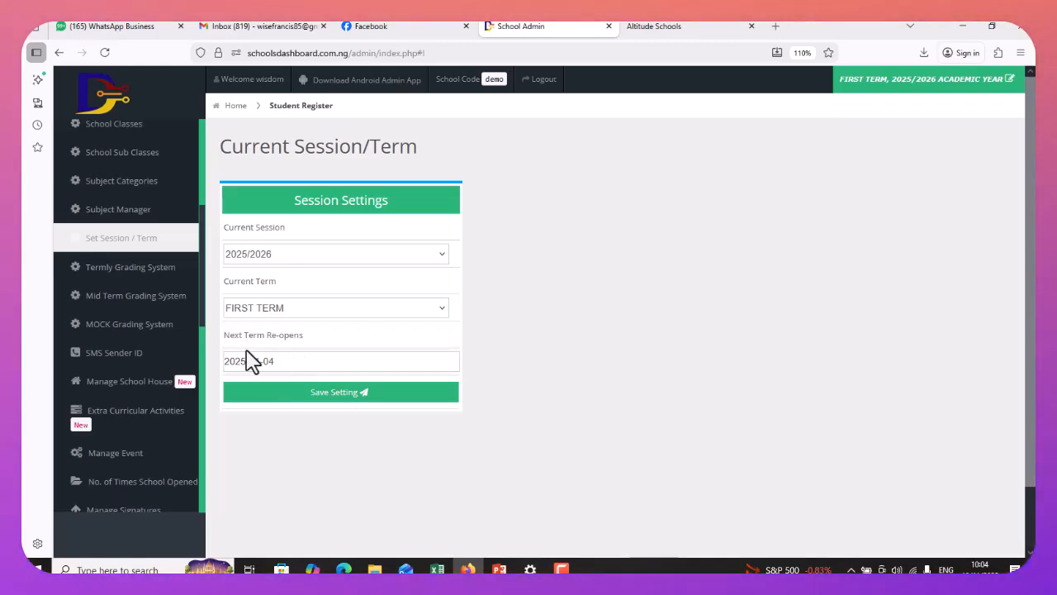
Set the next-term reopening date to 12 January 2026 and save the settings
click(300, 368)
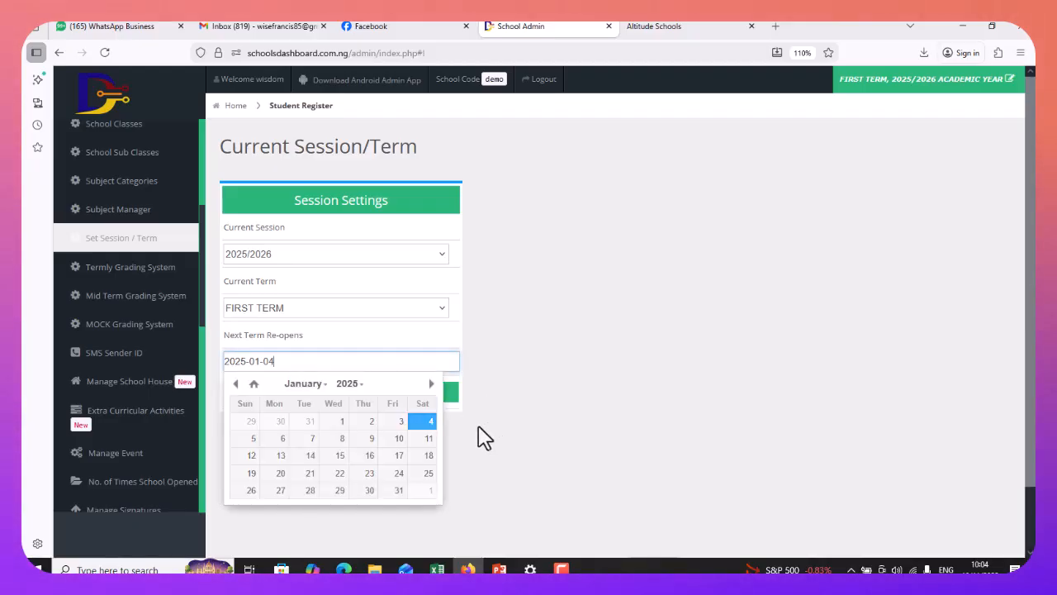
click(495, 442)
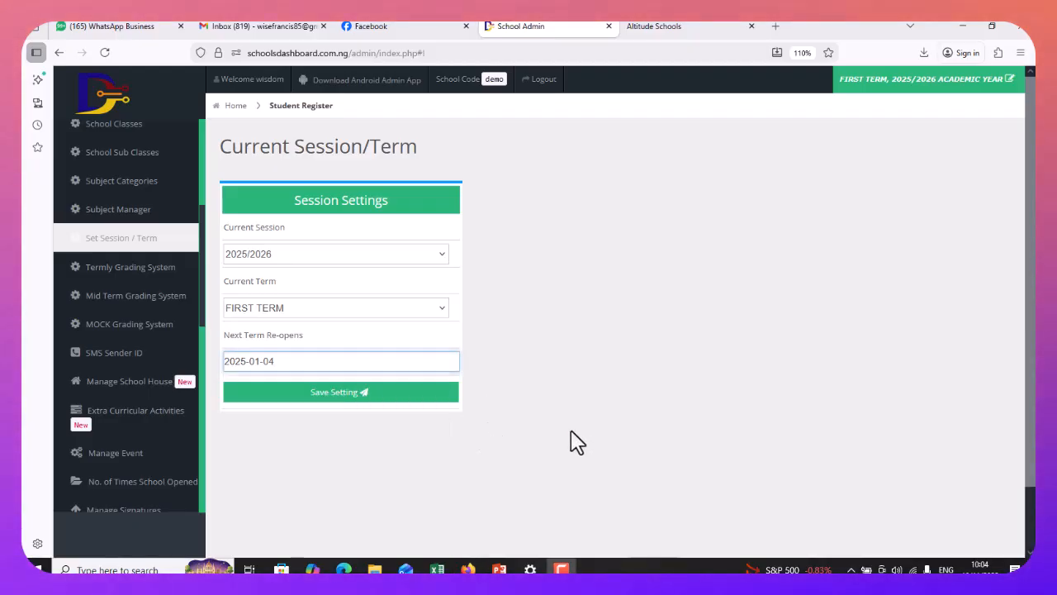
click(339, 360)
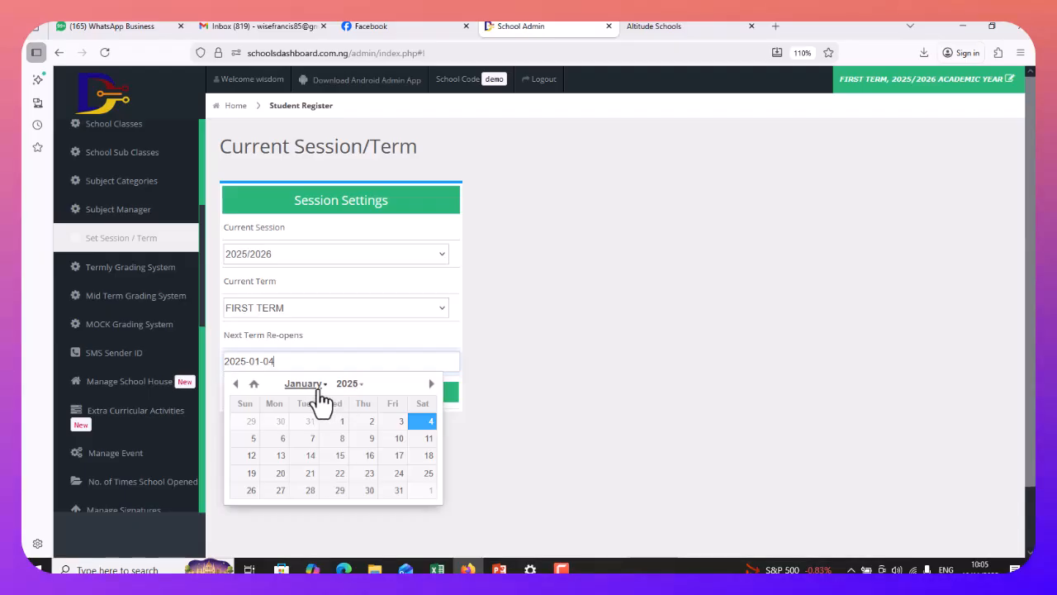
click(303, 388)
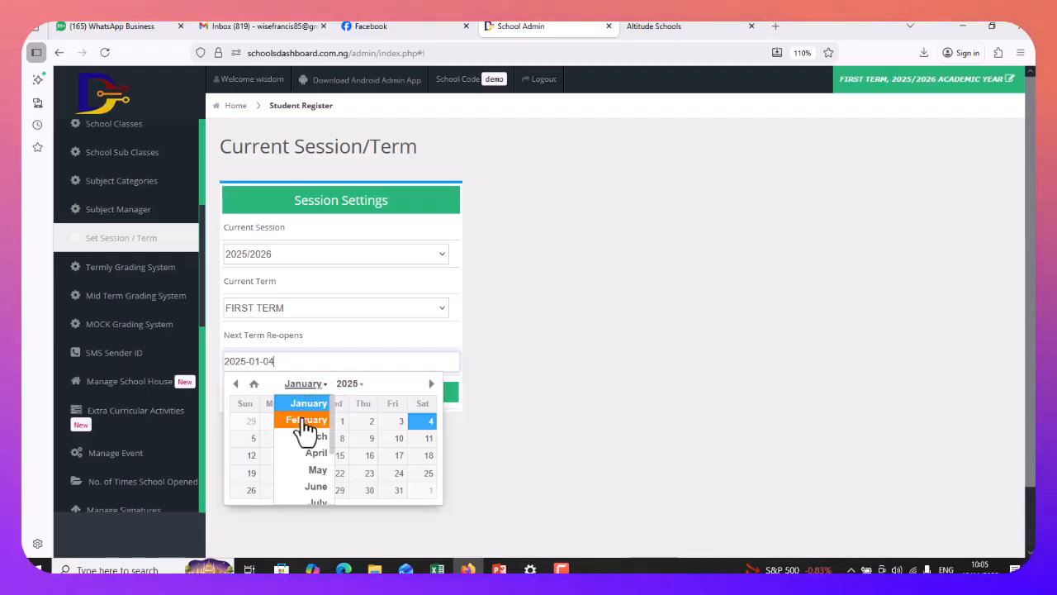
click(307, 402)
click(349, 385)
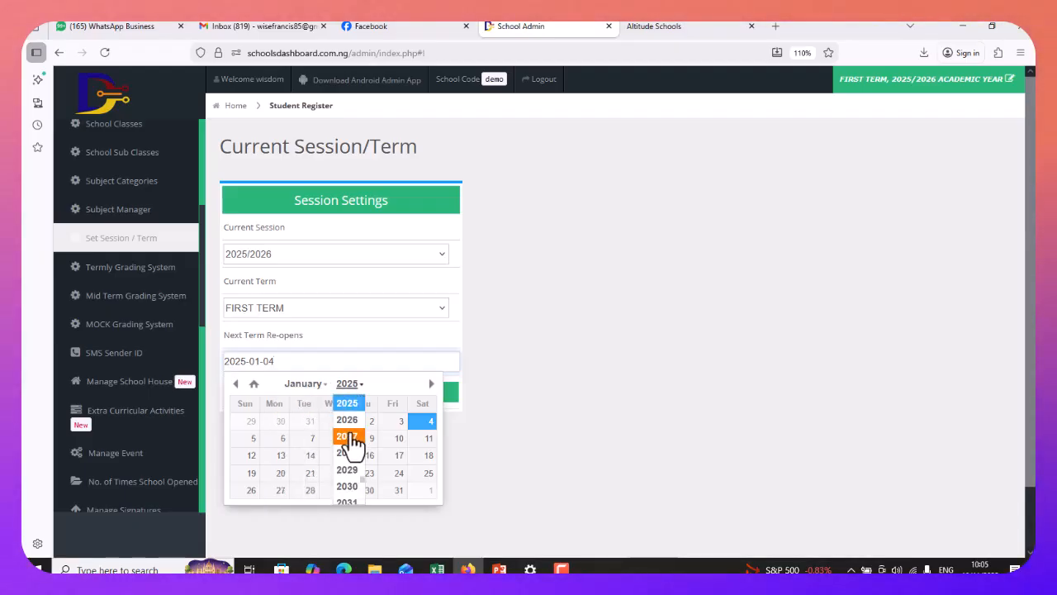
click(349, 419)
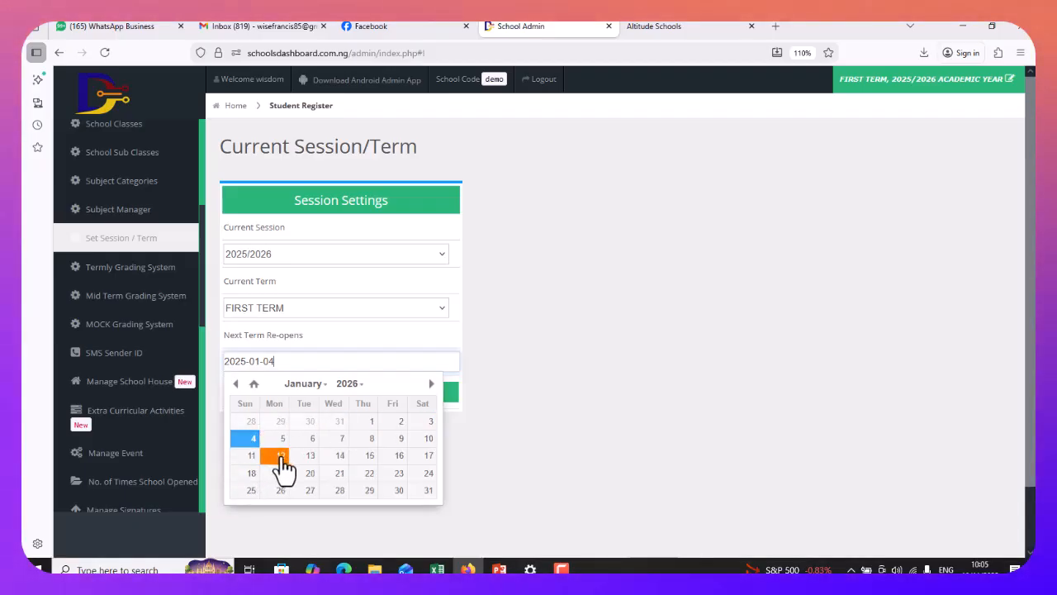
click(281, 462)
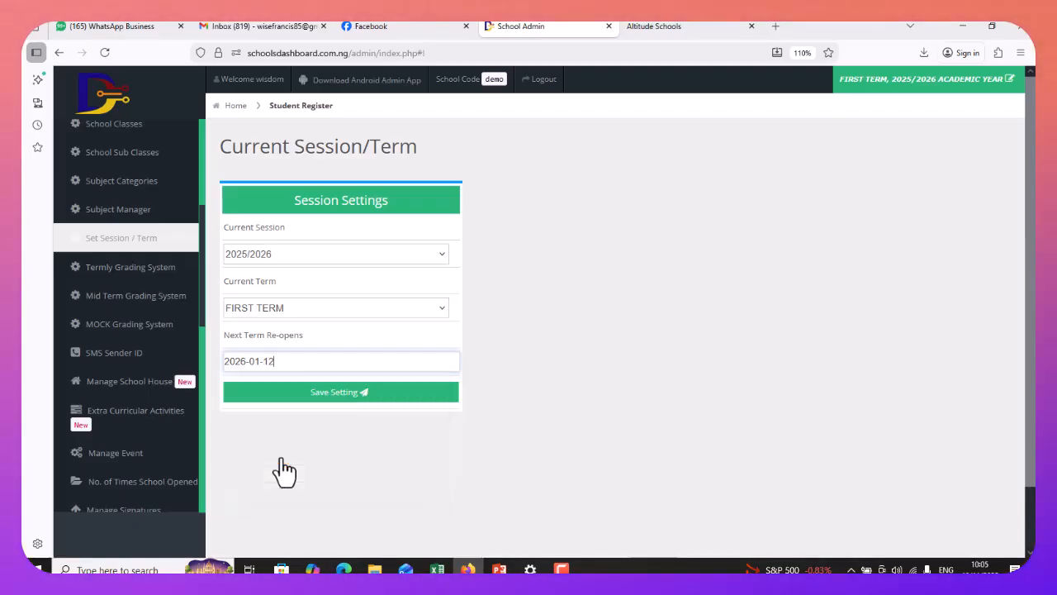
click(366, 397)
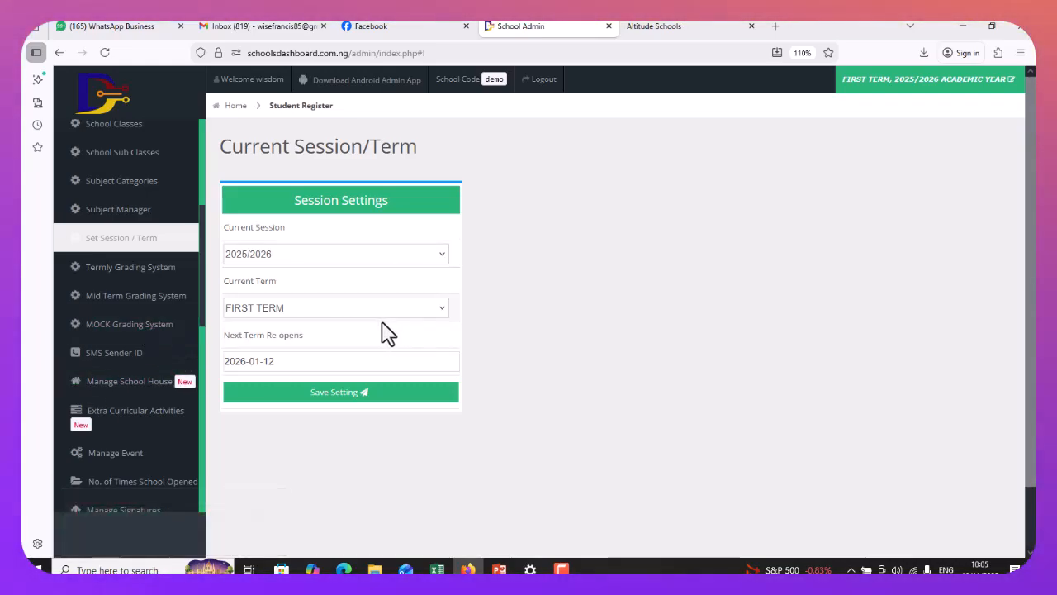
Replace the SMS Sender ID with DIGITALSCH and submit it
click(113, 355)
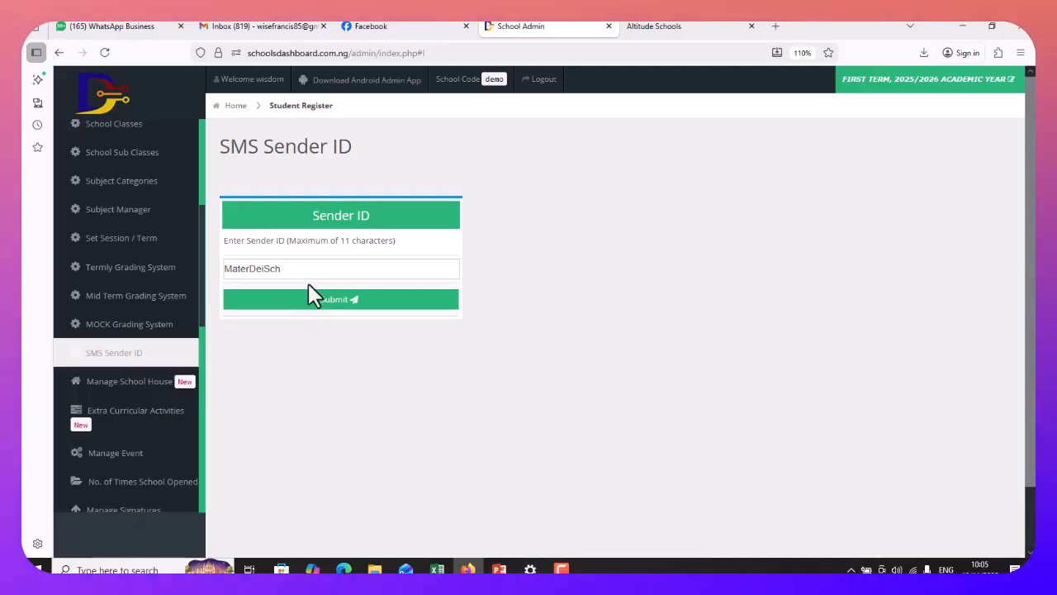
drag(294, 270, 209, 269)
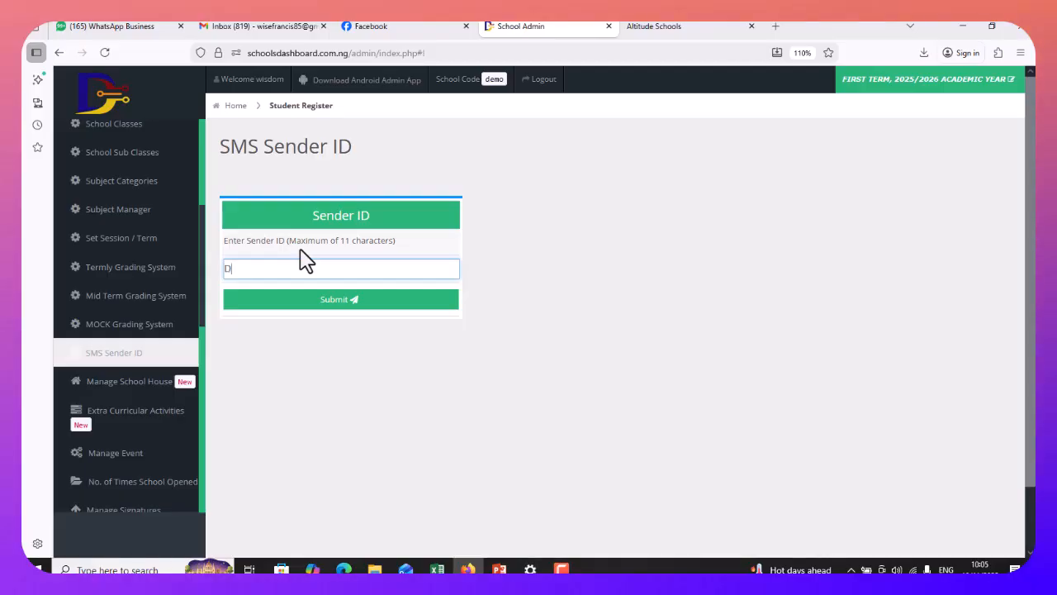
text(GITAL)
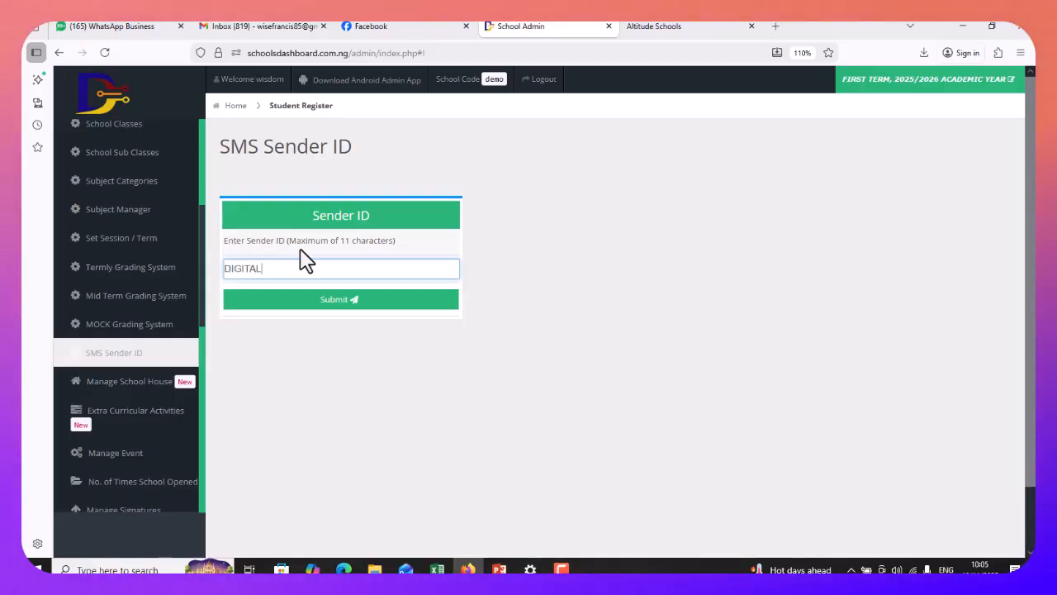
text(SCH)
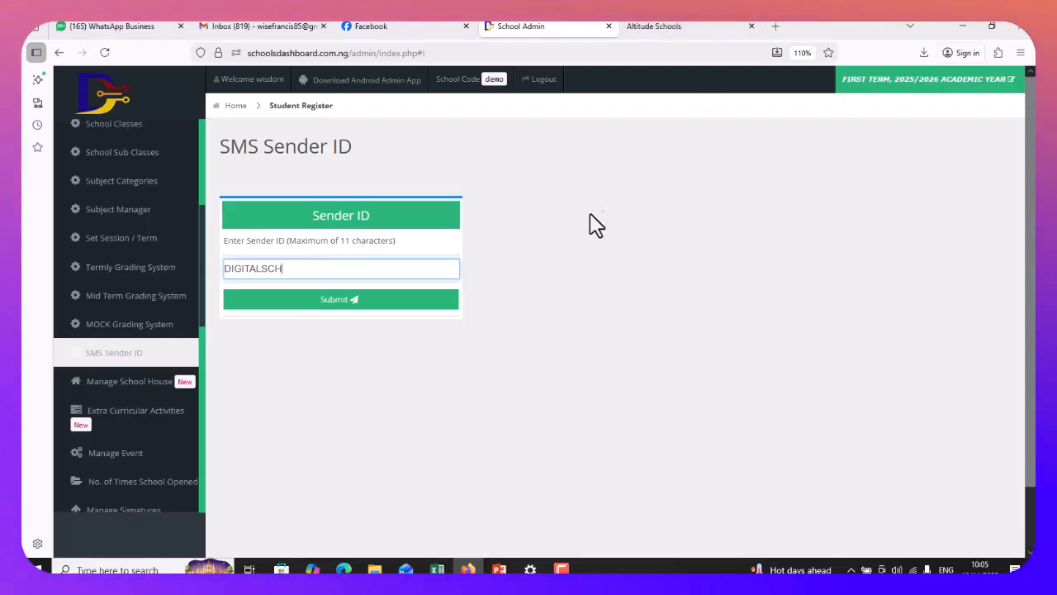
click(348, 301)
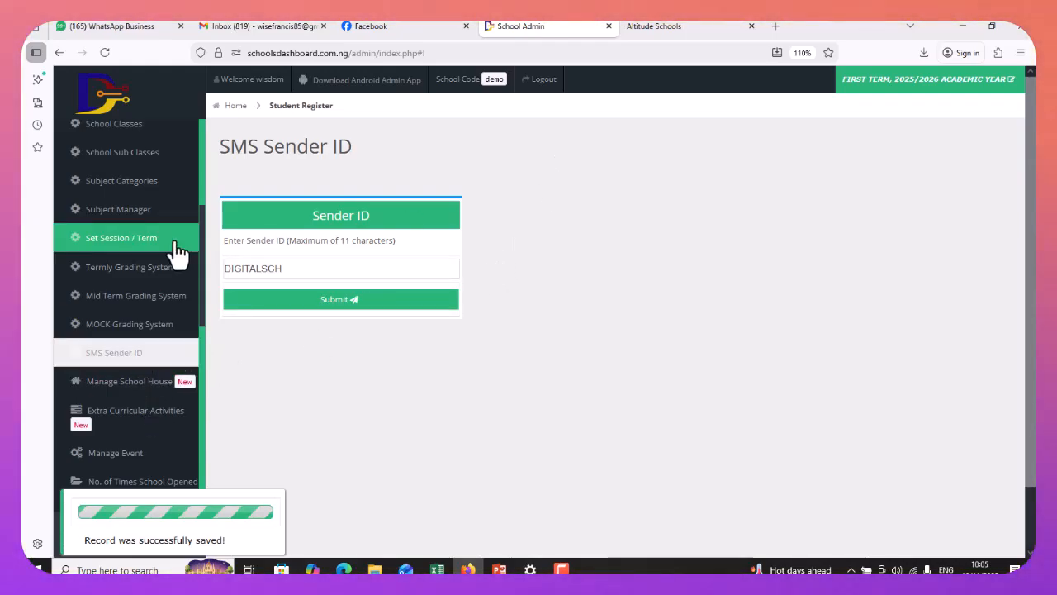
Go to Manage Signatures and scroll through the signature list by class
scroll(201, 211, up, 2)
scroll(199, 186, up, 3)
click(128, 203)
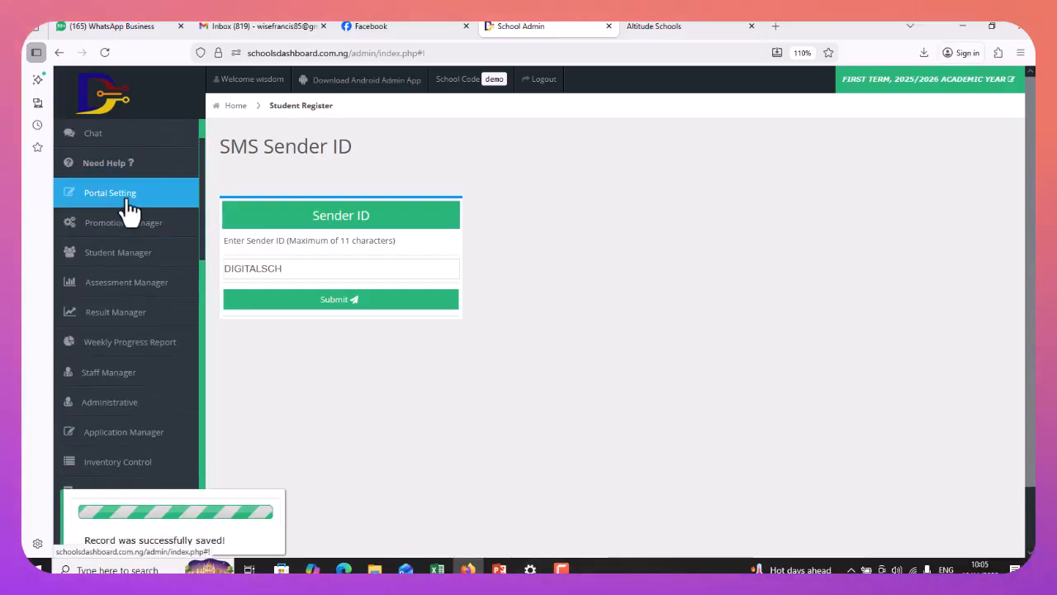
click(129, 204)
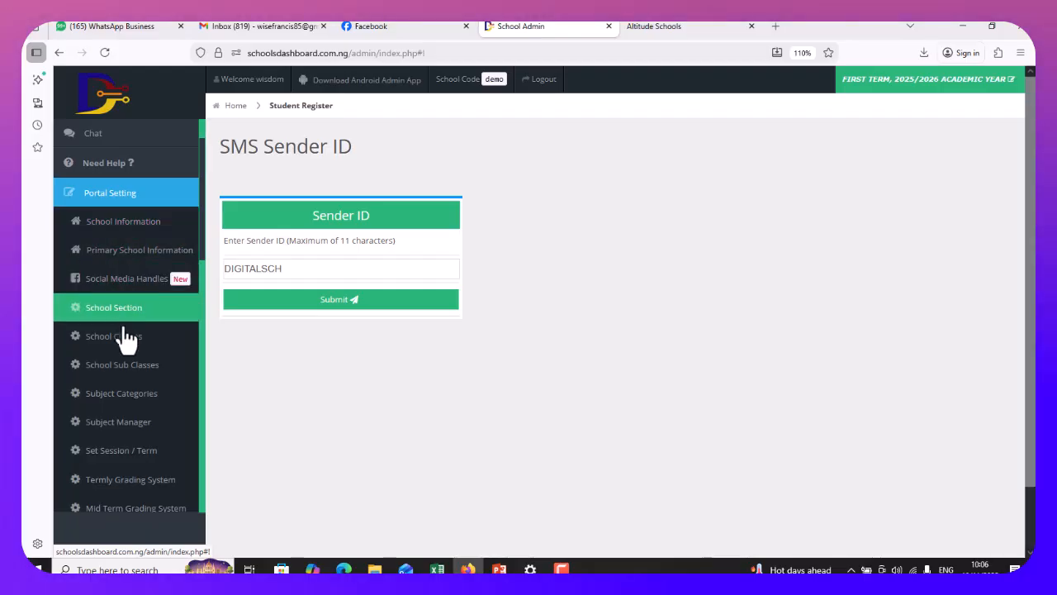
scroll(134, 365, down, 2)
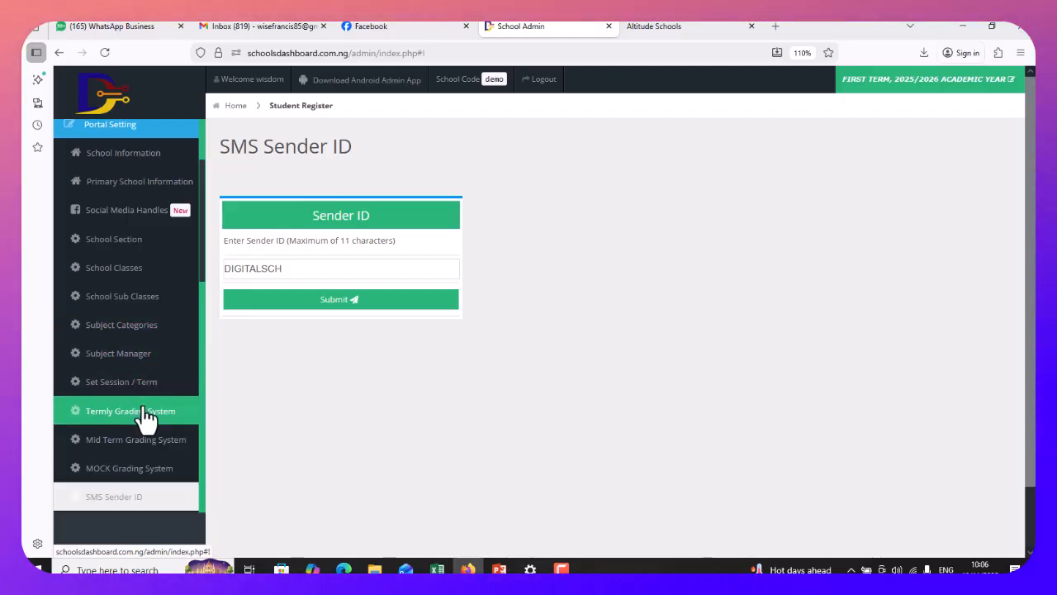
scroll(140, 401, down, 5)
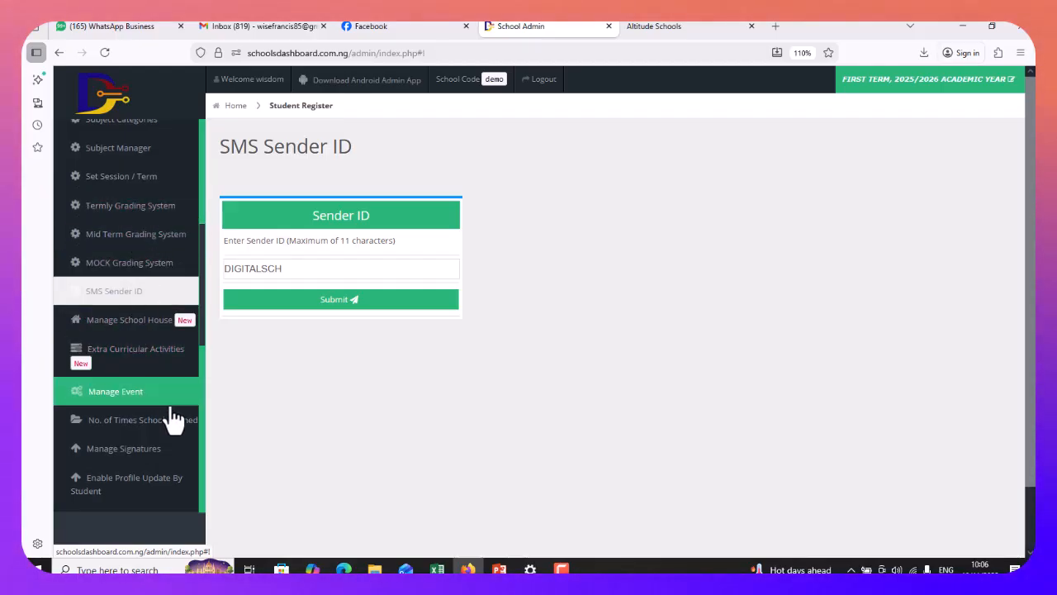
click(97, 456)
scroll(578, 306, down, 2)
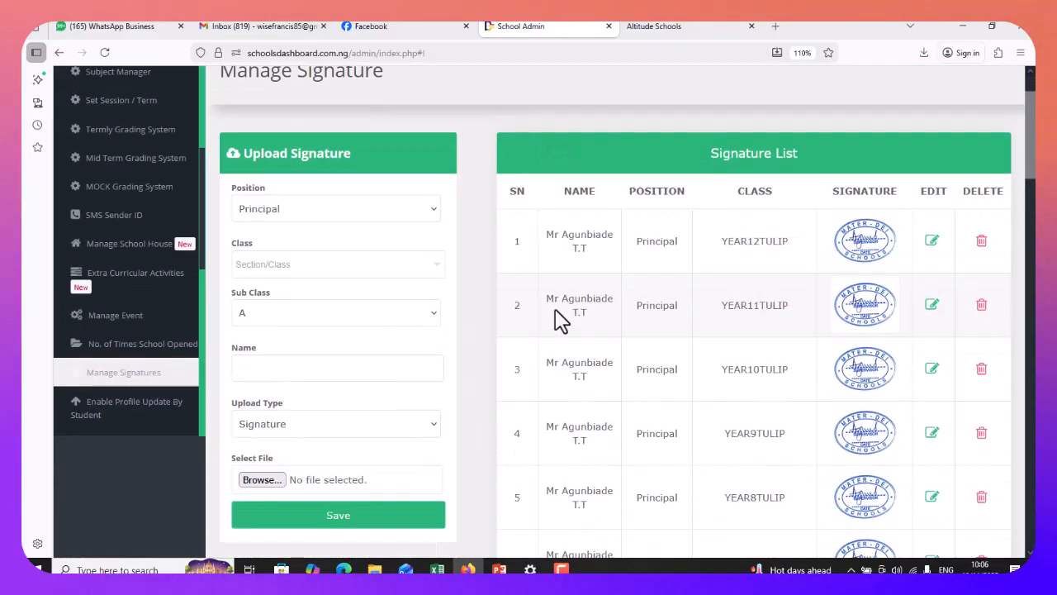
scroll(931, 290, down, 9)
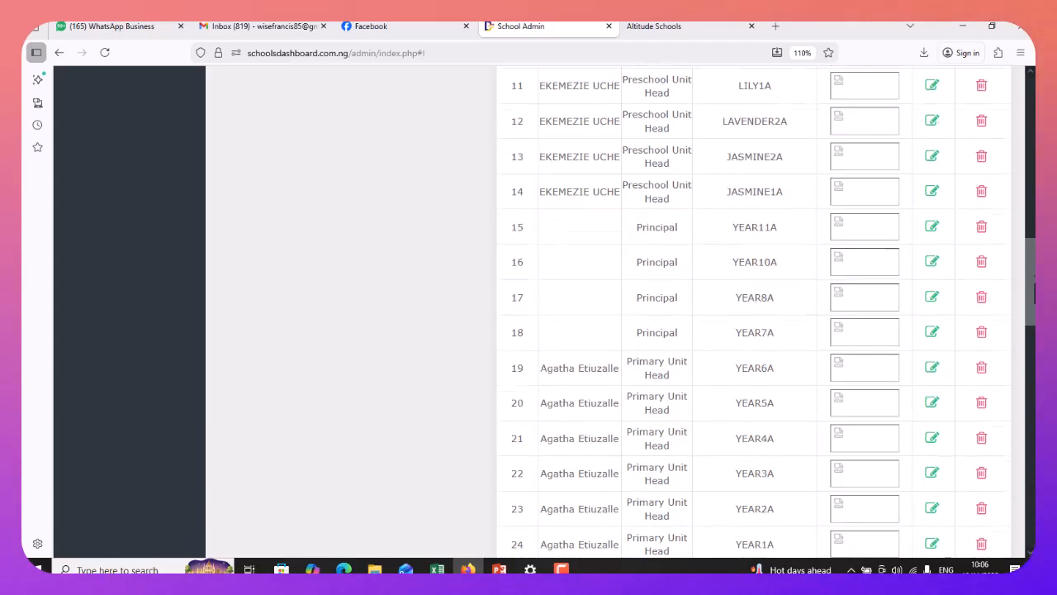
drag(1033, 289, 1032, 98)
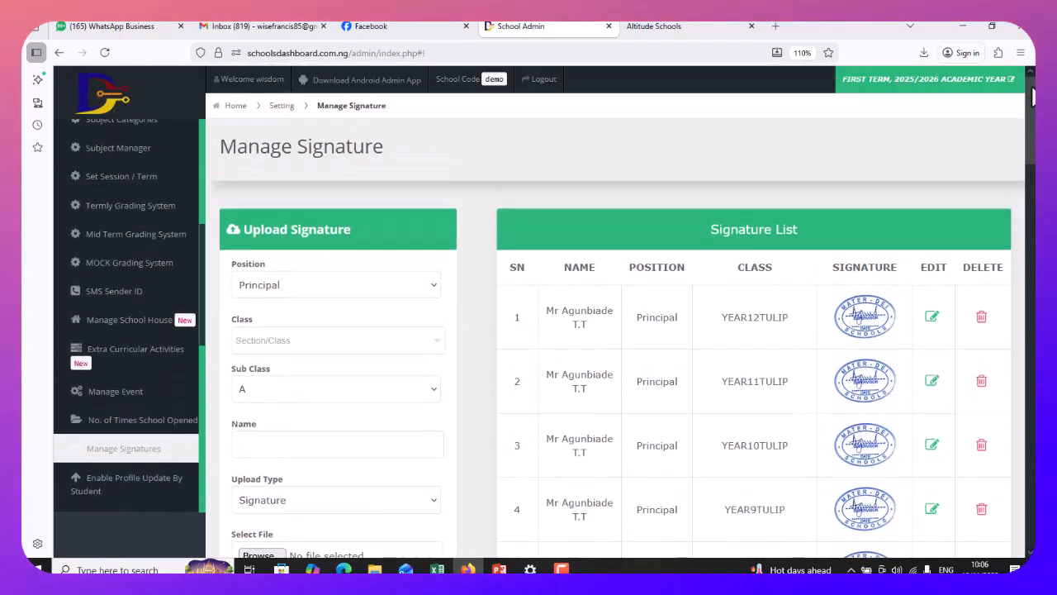
Set the signatory position to Principal and apply it to ALL classes
click(352, 294)
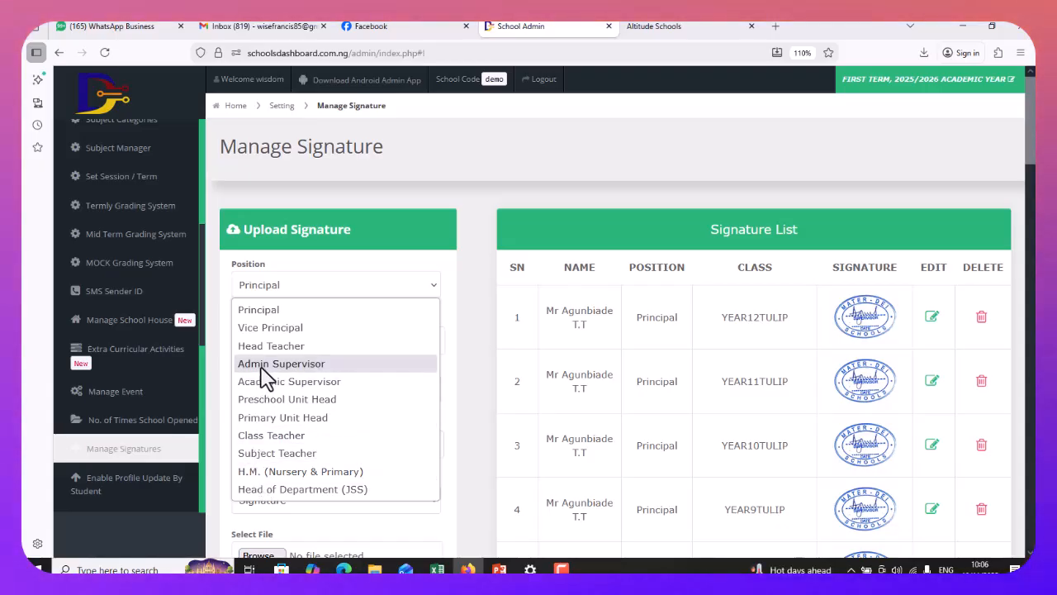
click(263, 312)
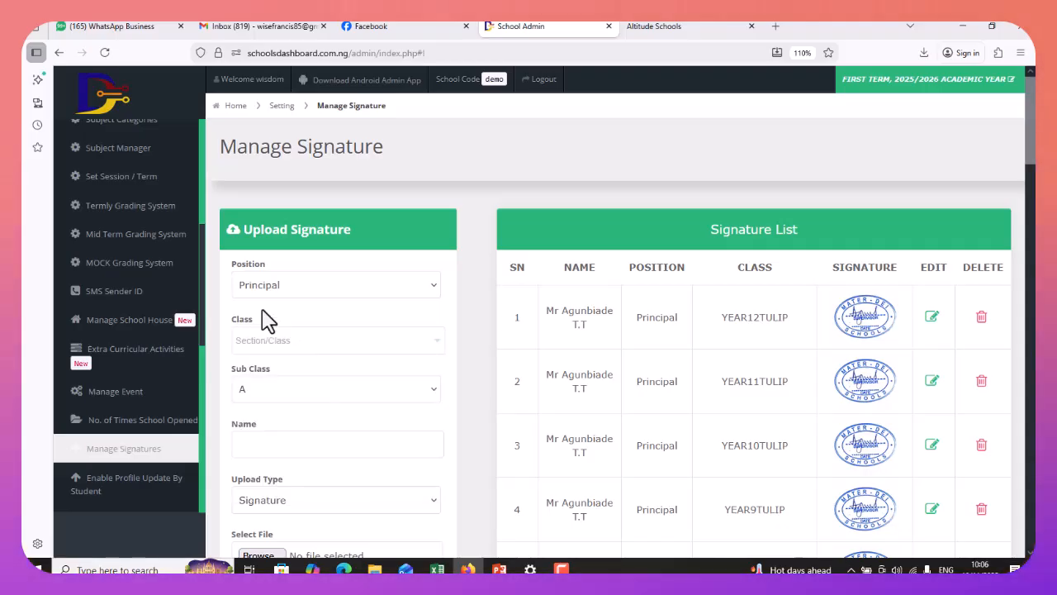
click(280, 357)
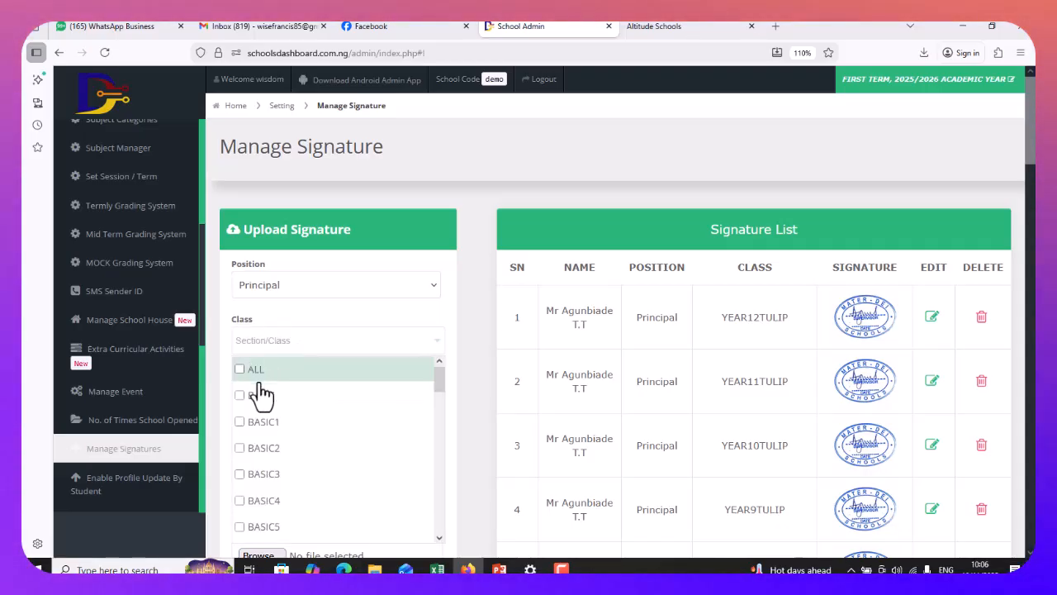
click(465, 345)
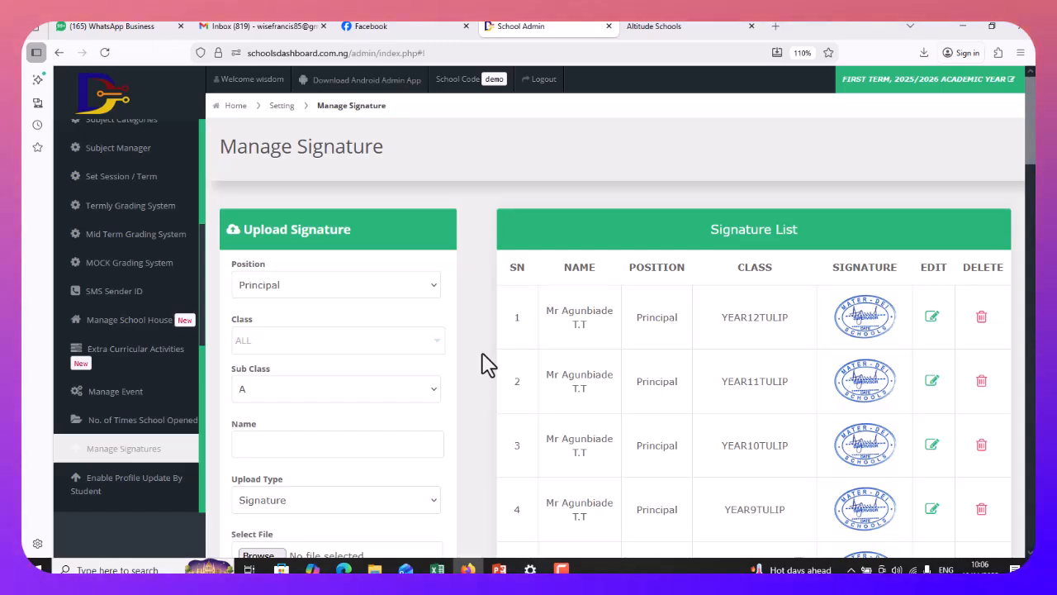
scroll(485, 368, down, 3)
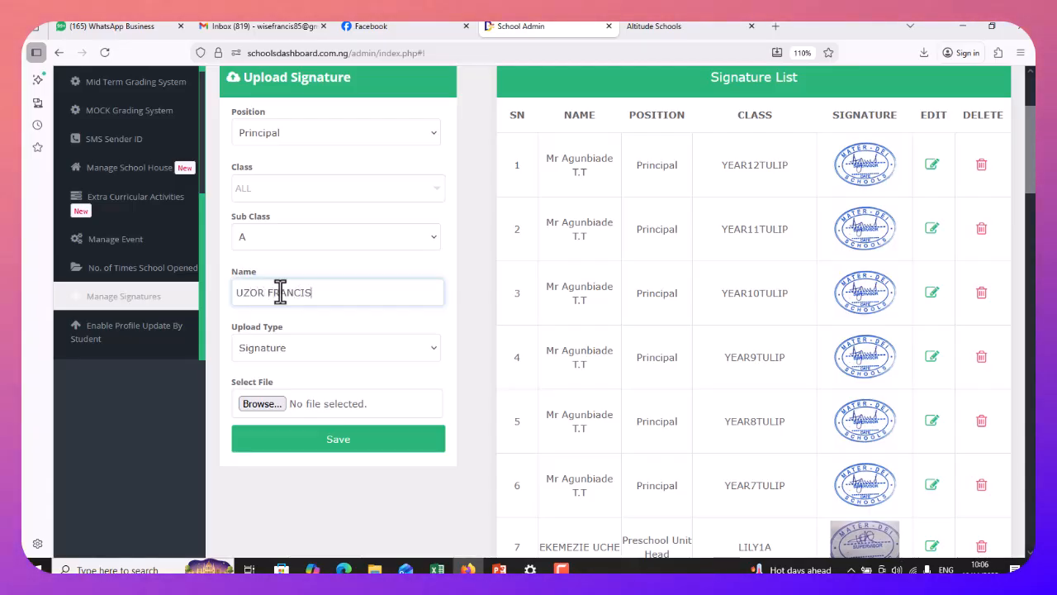
Choose 'Signature with stamp' as upload type; browse for an image but cancel
click(311, 347)
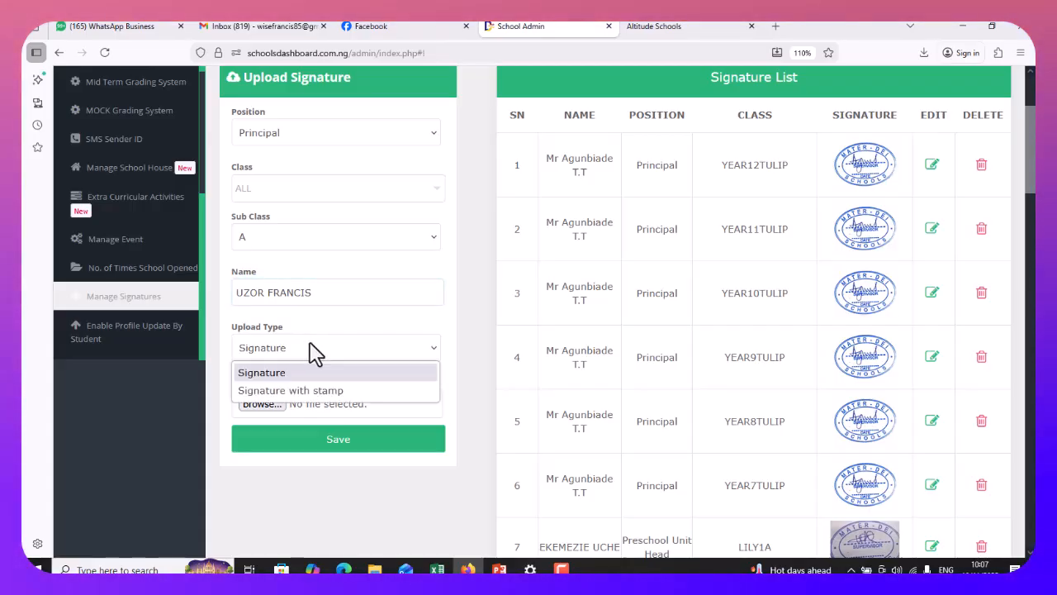
click(314, 389)
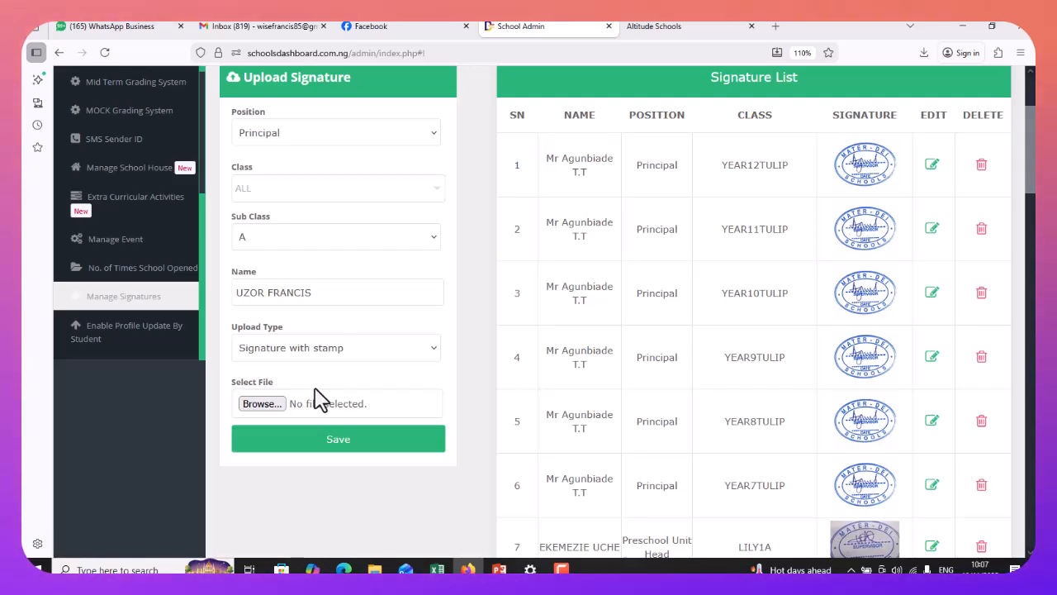
click(260, 405)
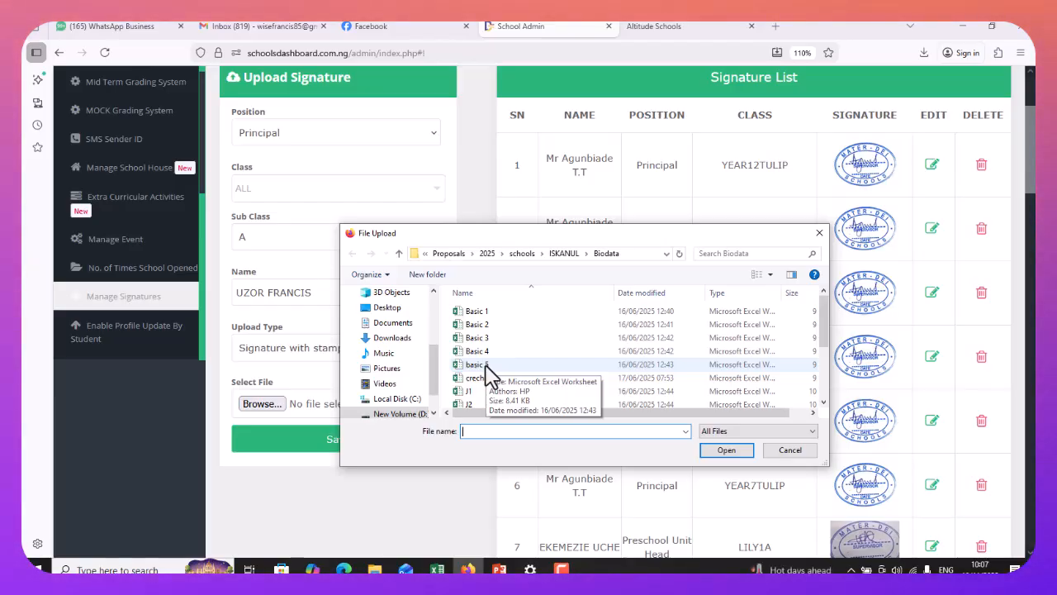
click(819, 233)
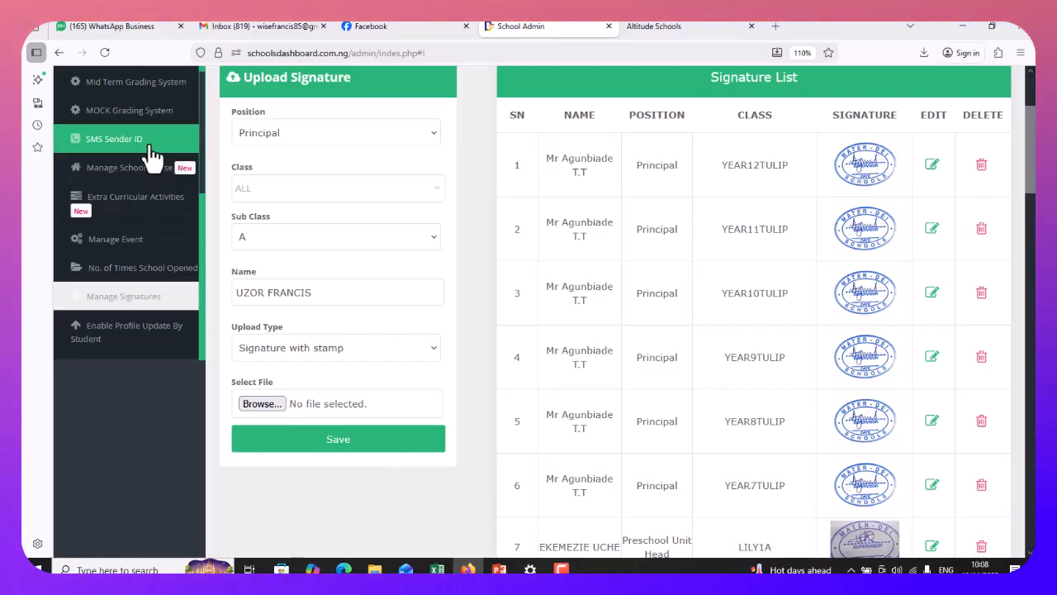
Open No. of Times School Opened, keeping 2025/2026 and FIRST TERM
scroll(144, 165, up, 3)
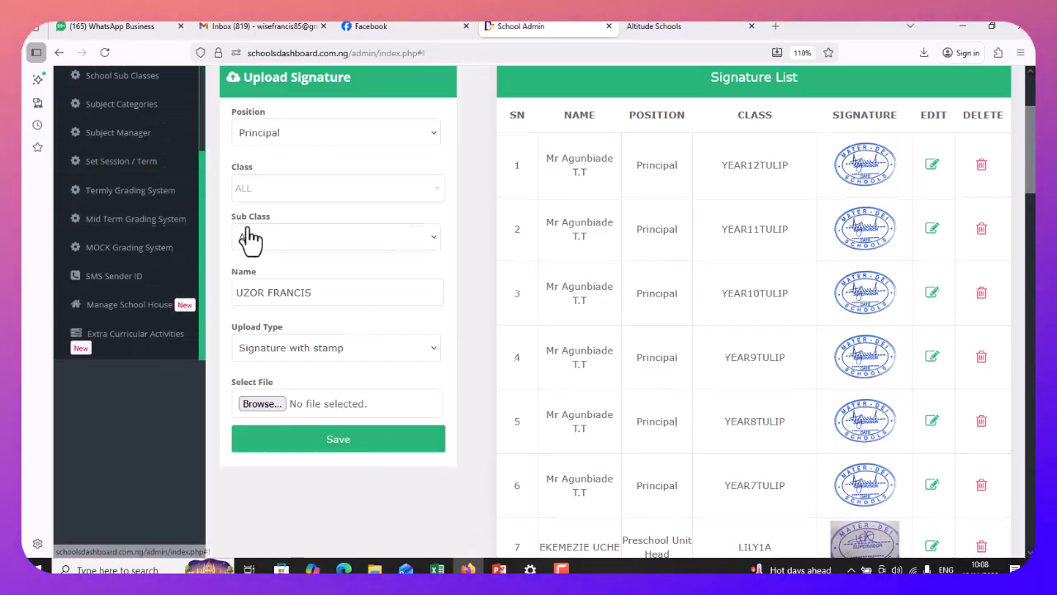
scroll(248, 236, up, 2)
scroll(153, 229, up, 4)
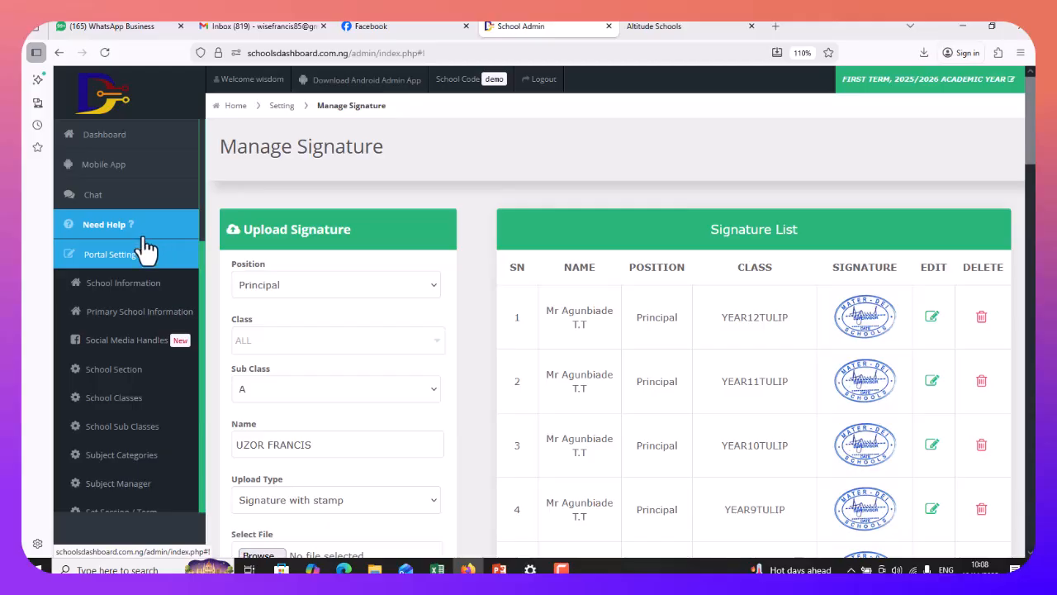
click(142, 261)
click(142, 261)
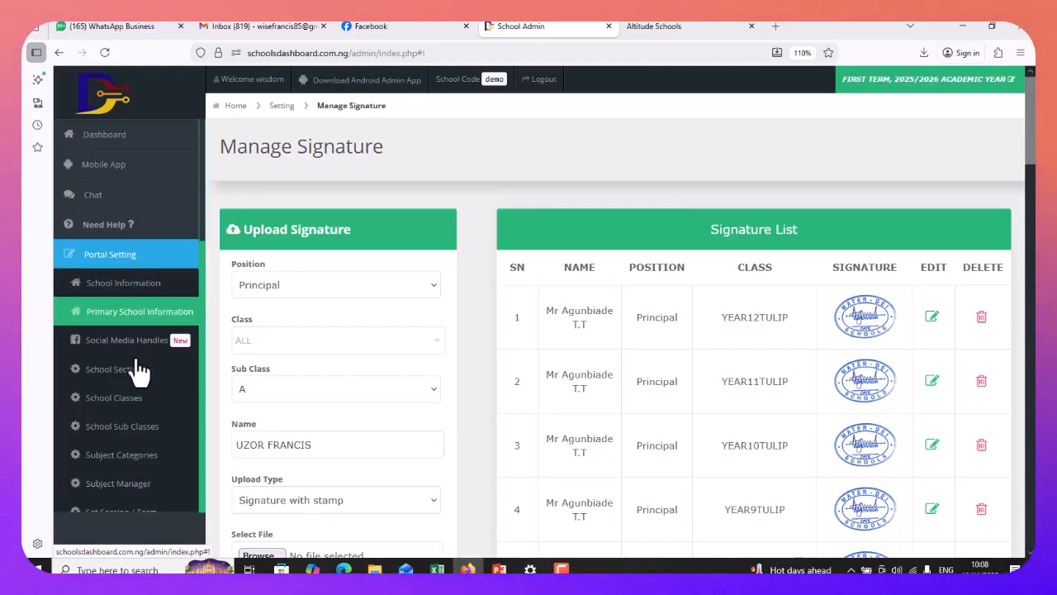
scroll(140, 369, down, 8)
scroll(128, 386, down, 2)
click(118, 353)
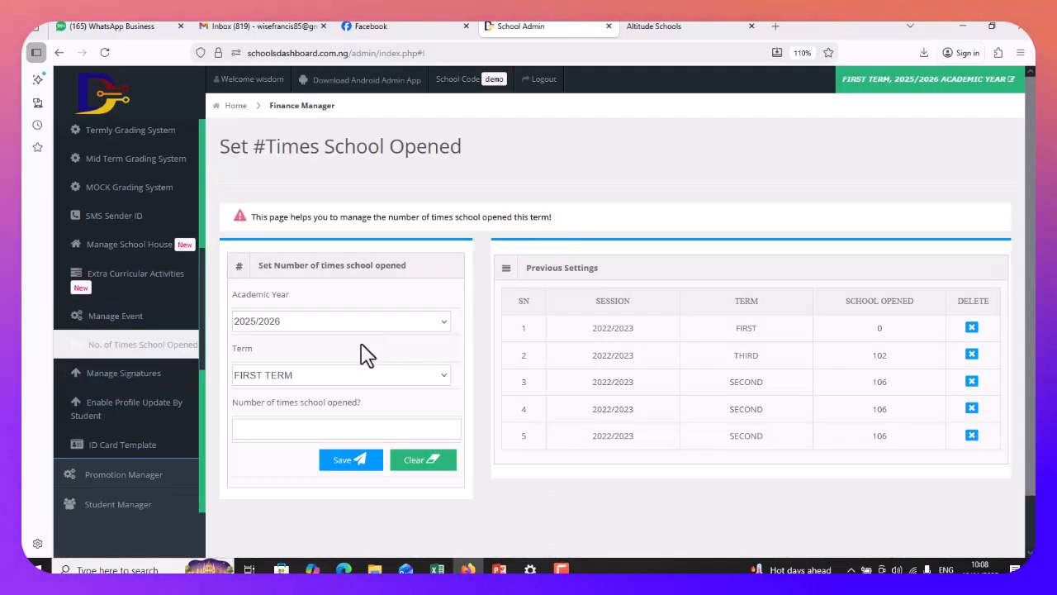
click(330, 322)
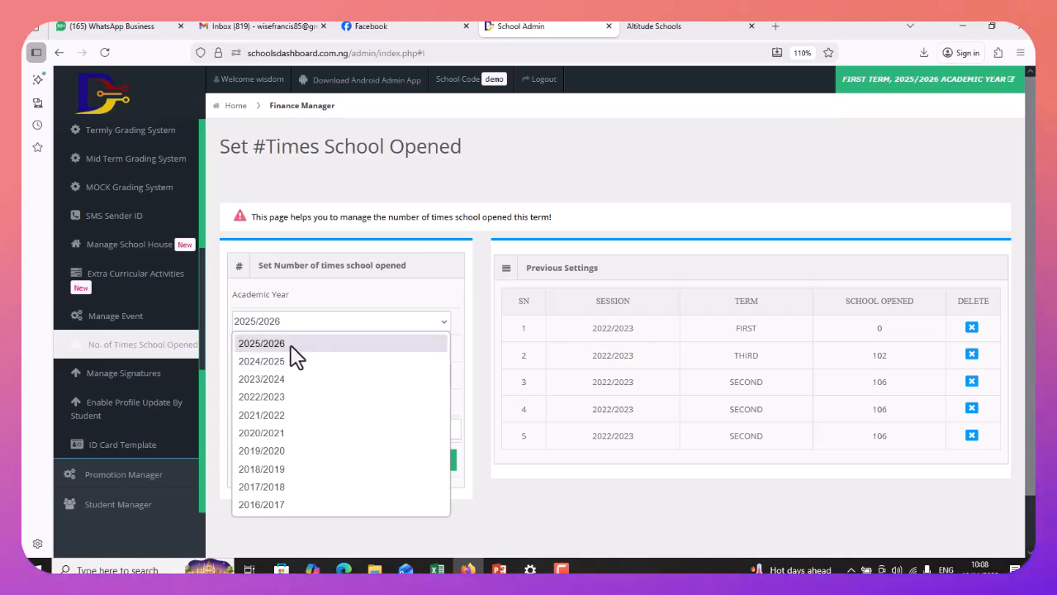
click(295, 342)
click(331, 378)
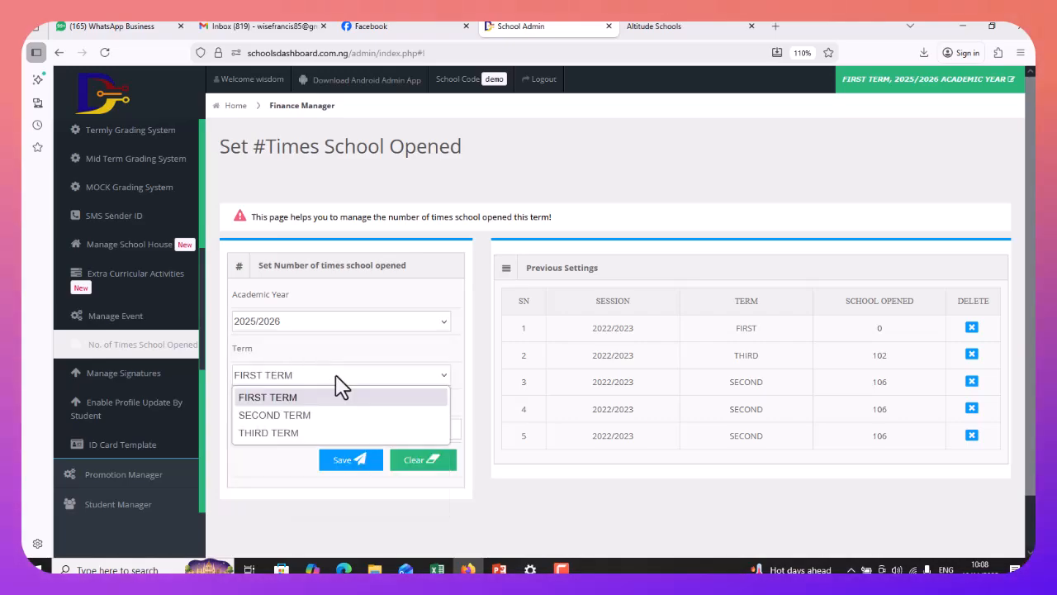
click(297, 396)
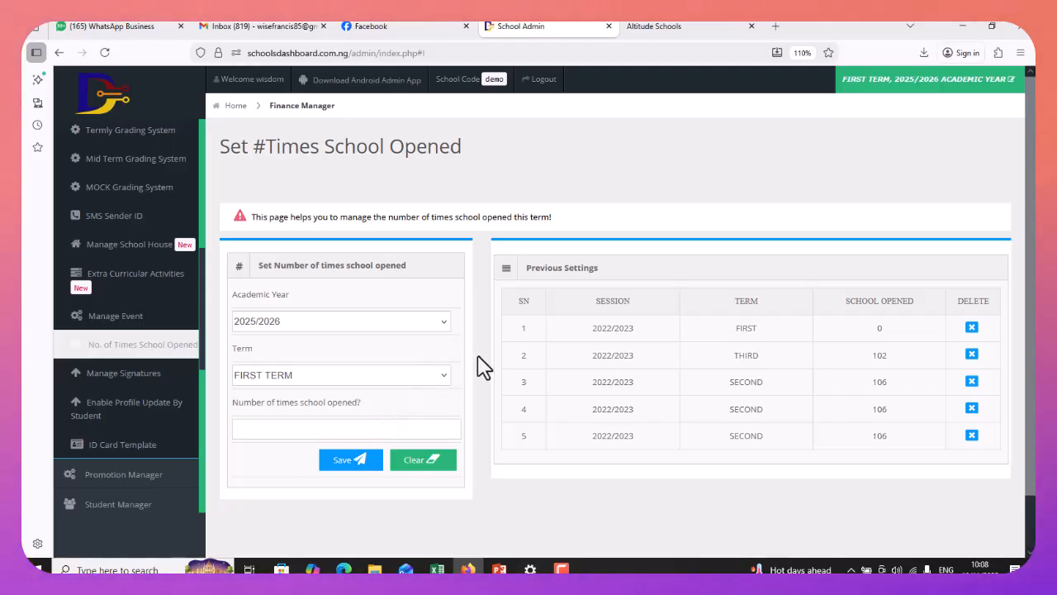
Enter 96 as the number of times school opened
scroll(479, 388, down, 1)
click(243, 373)
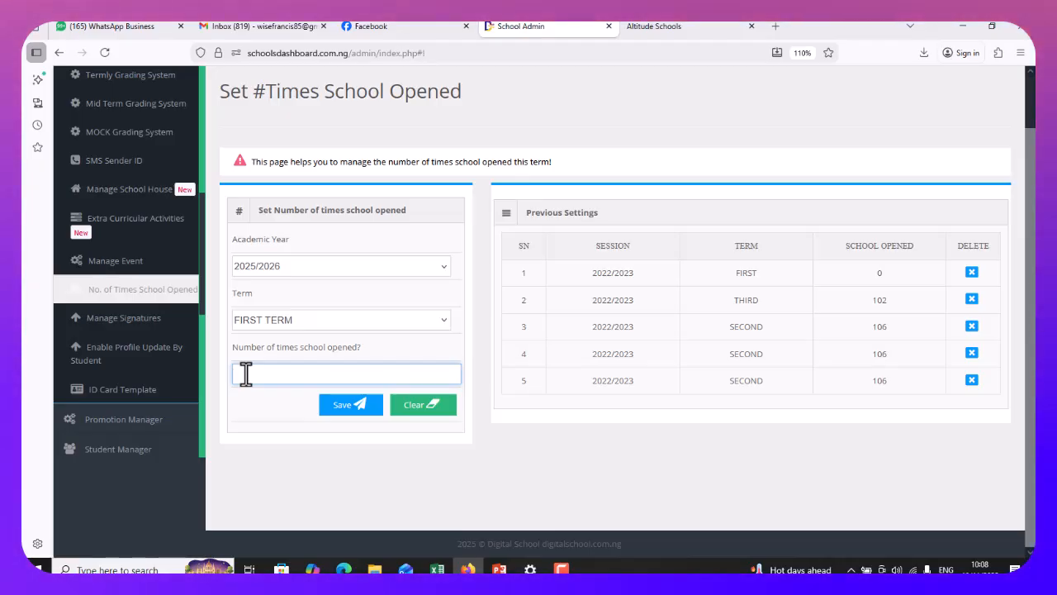
text(1)
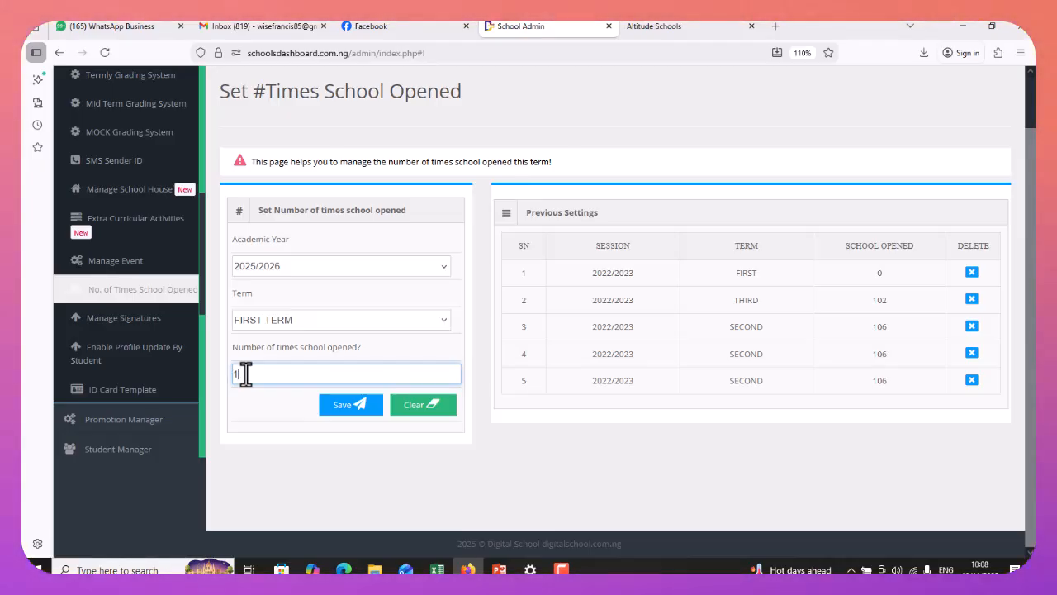
key(BackSpace)
text(96)
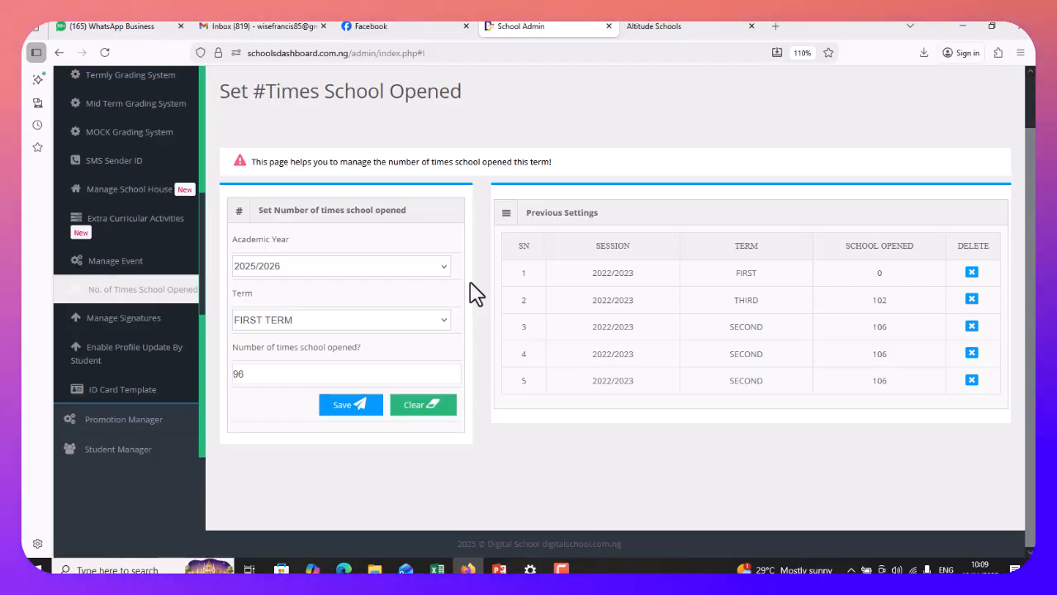
Open the Secondary 'Register new student' page from the sidebar student menu
scroll(468, 165, up, 1)
scroll(142, 198, up, 4)
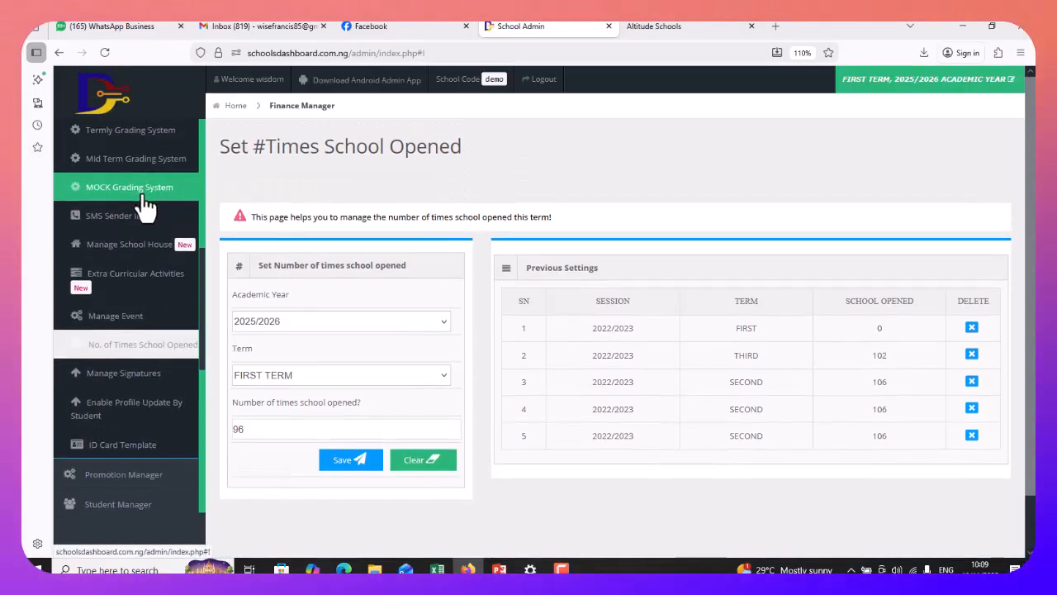
scroll(142, 217, up, 3)
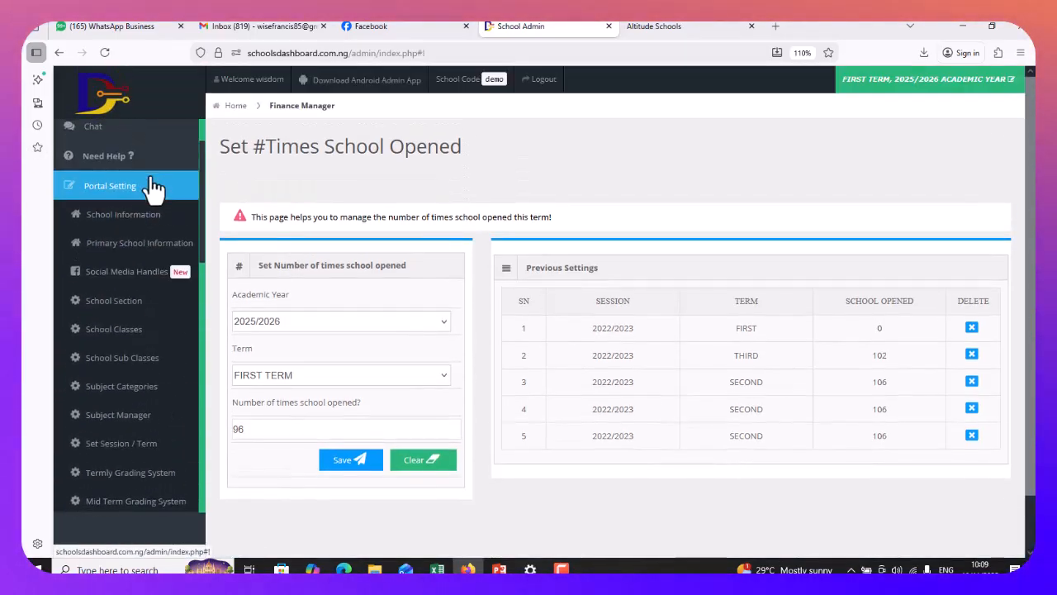
click(138, 197)
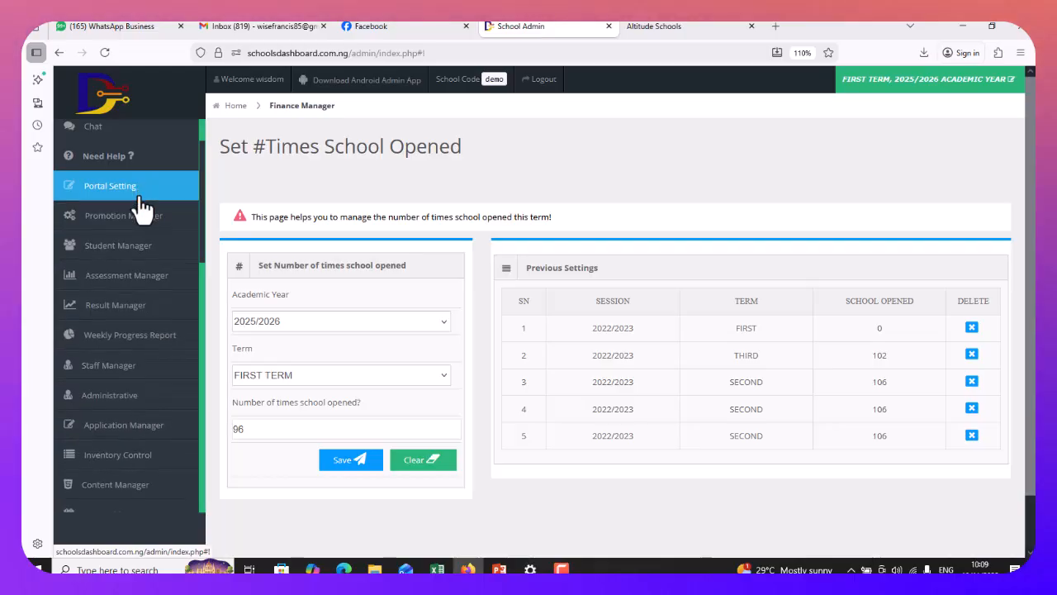
click(130, 261)
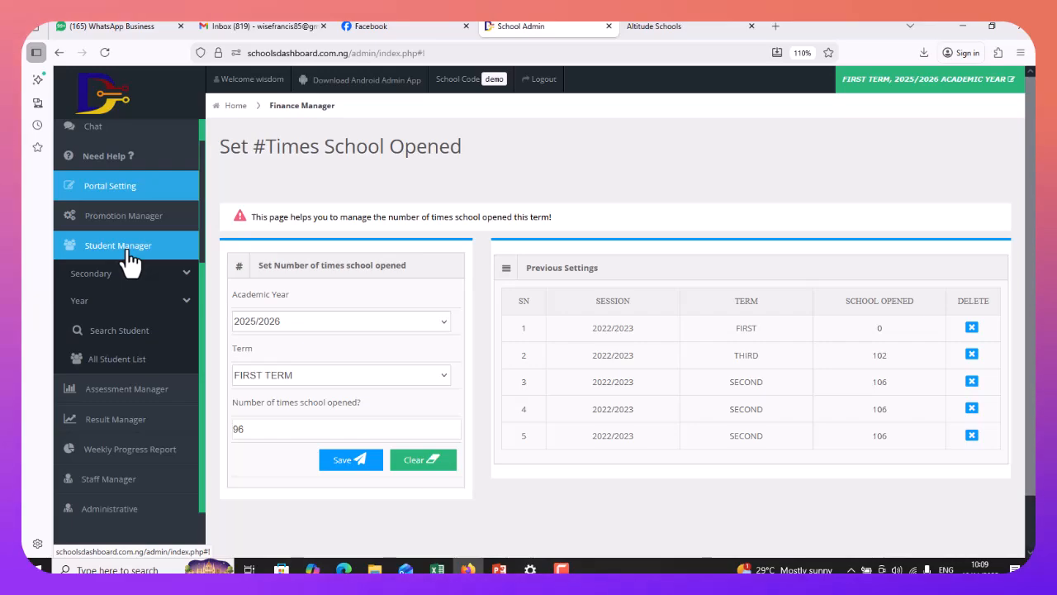
click(129, 288)
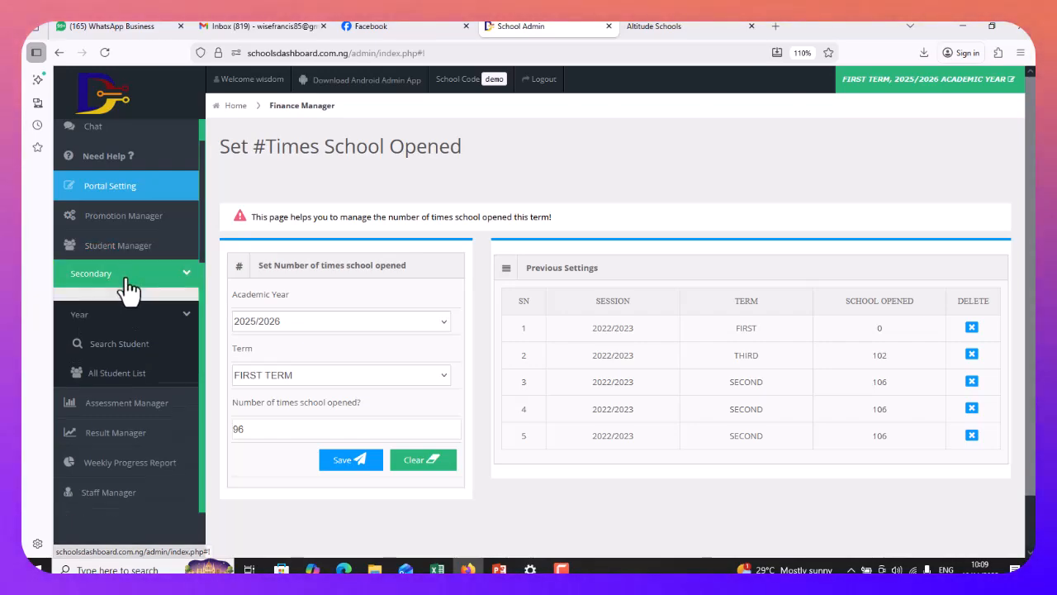
click(138, 280)
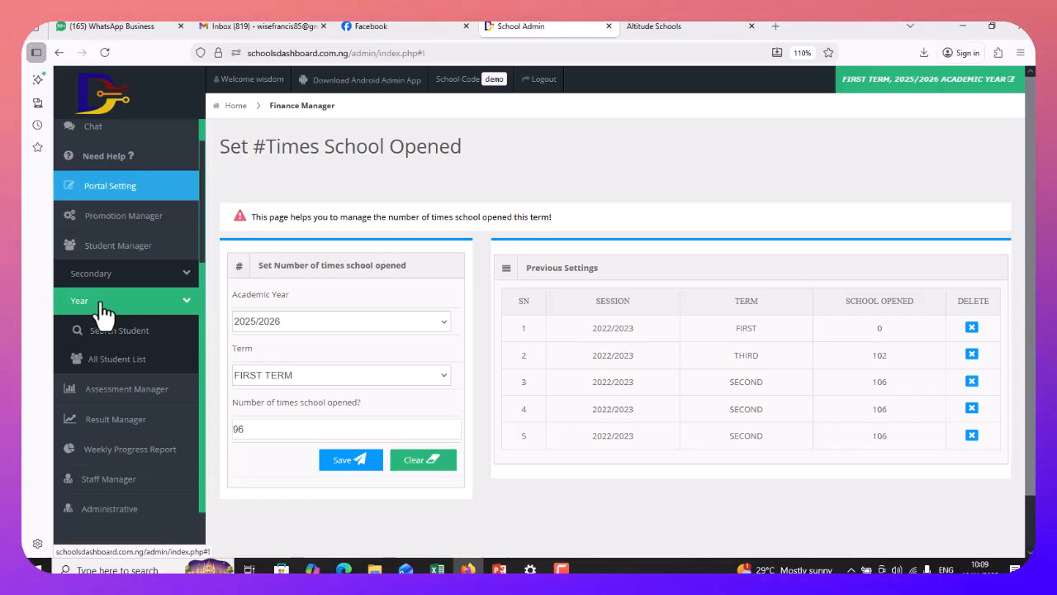
click(105, 307)
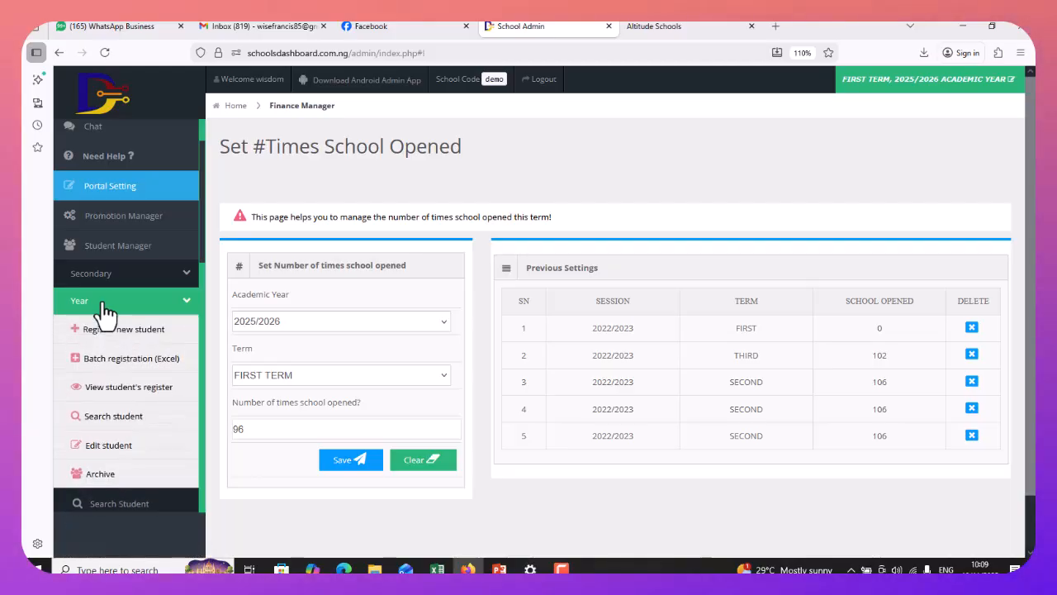
click(105, 305)
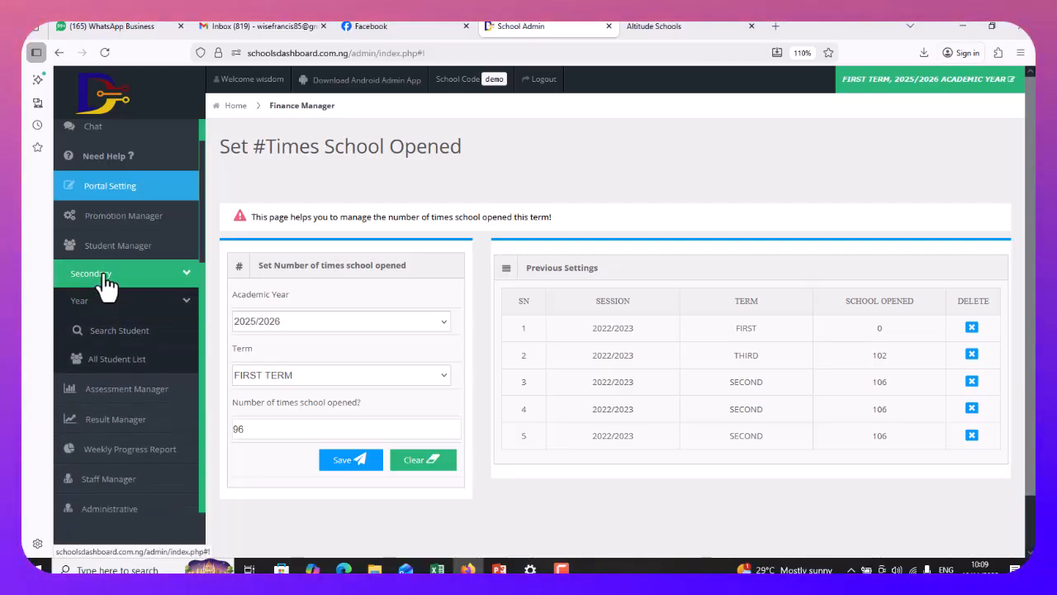
click(108, 281)
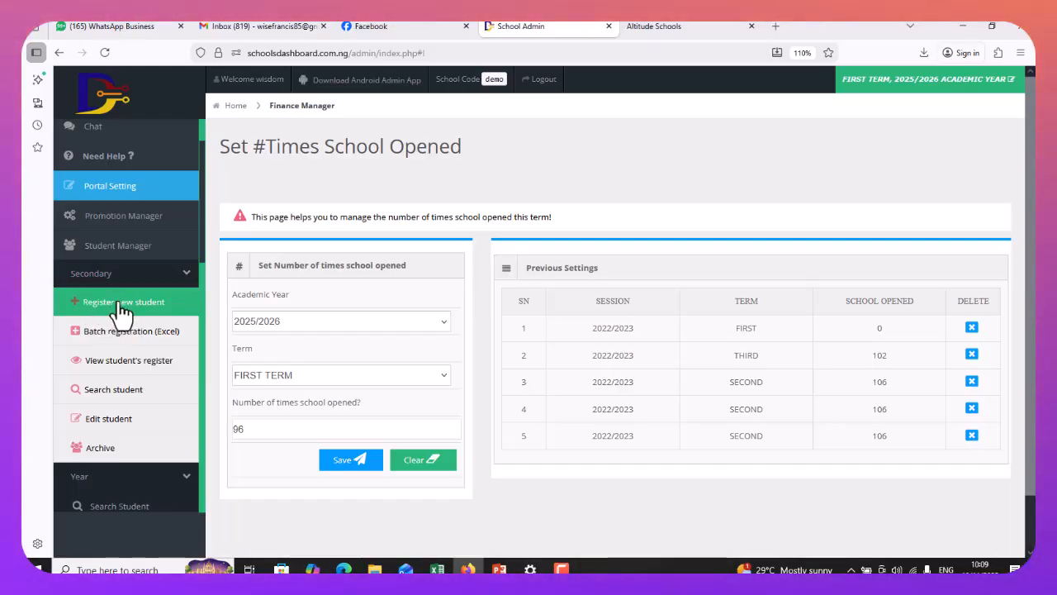
click(121, 305)
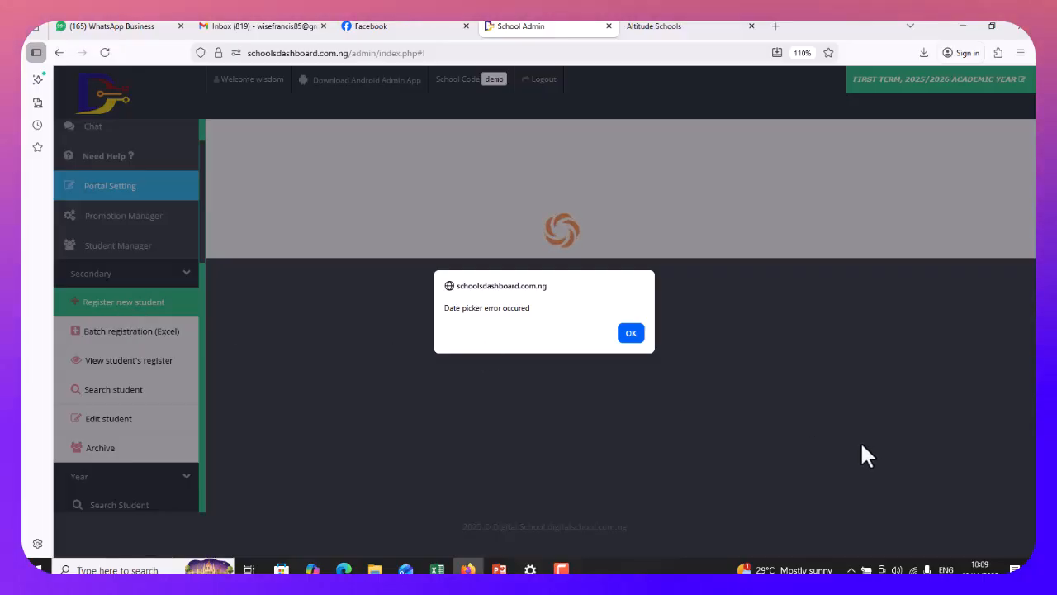
Dismiss the date picker alert, correct the student's portal ID and set the password
click(631, 335)
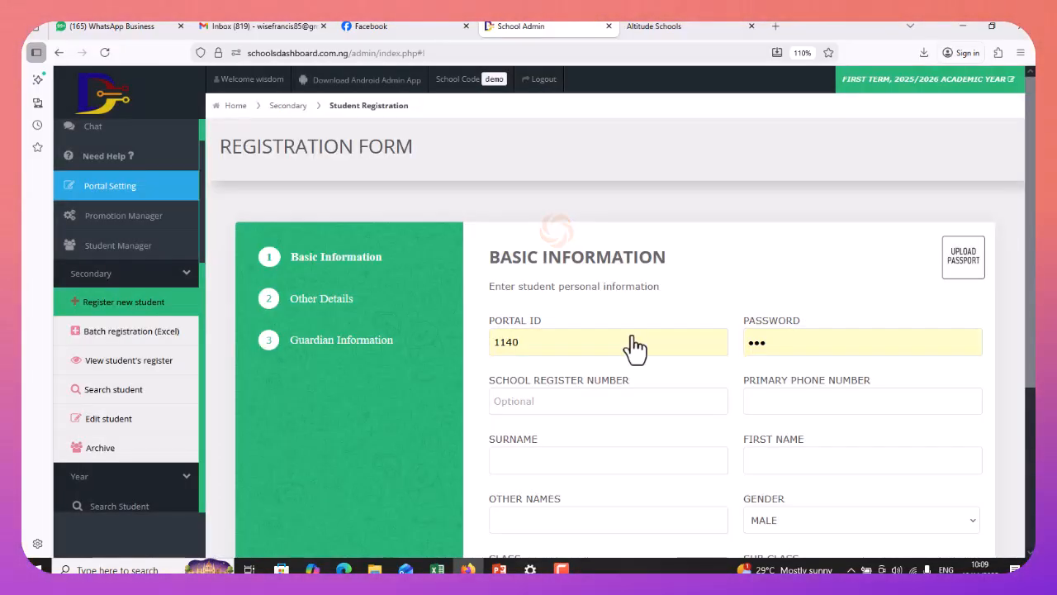
click(550, 345)
key(BackSpace)
text(2)
click(551, 340)
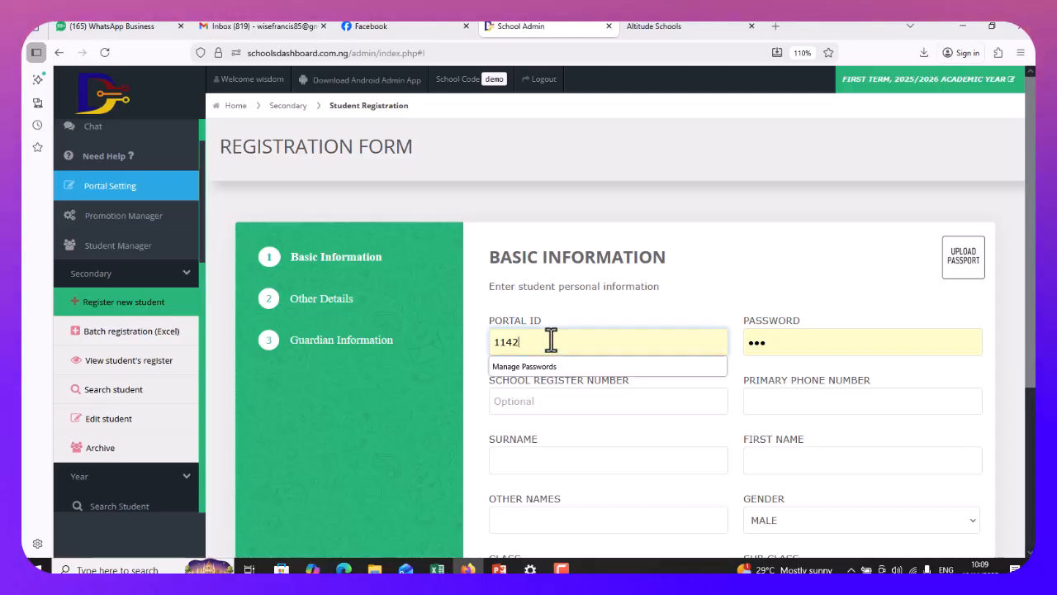
key(Tab)
text(123)
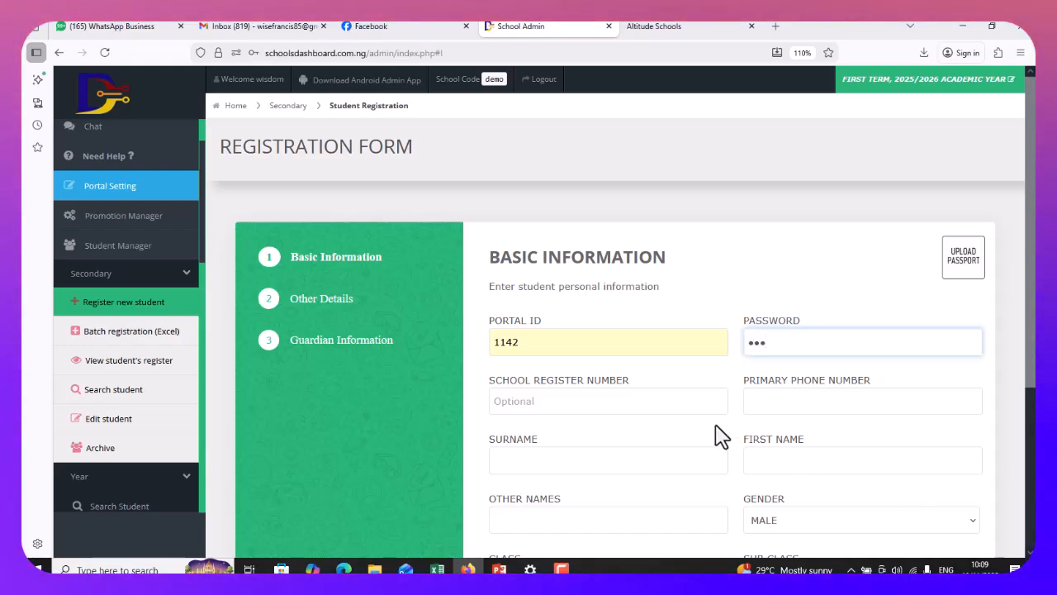
Enter the student's school register number and primary phone number
scroll(331, 213, down, 2)
click(540, 240)
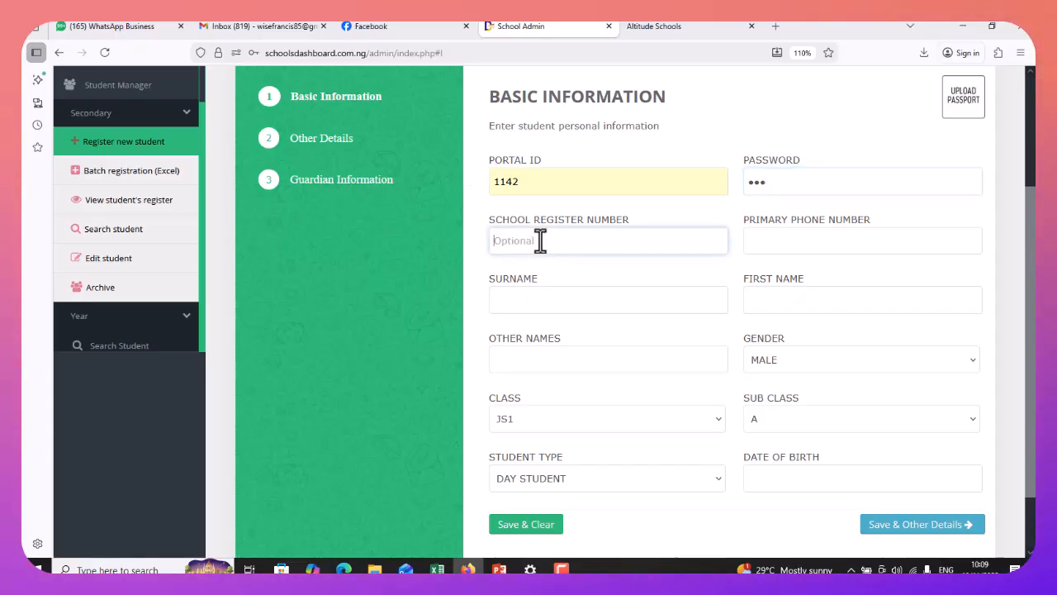
text(DSS/001)
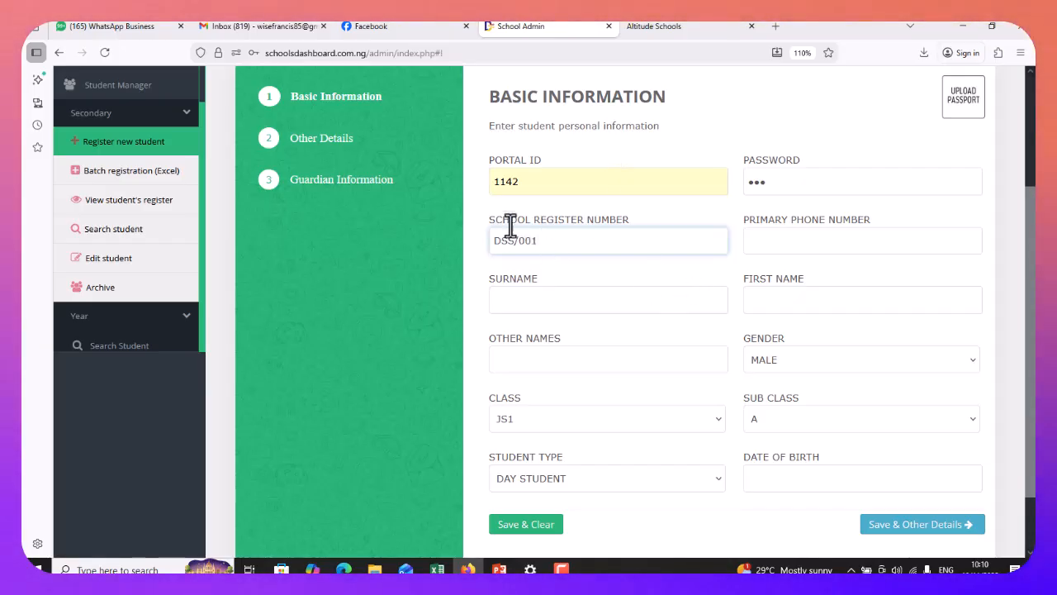
click(768, 237)
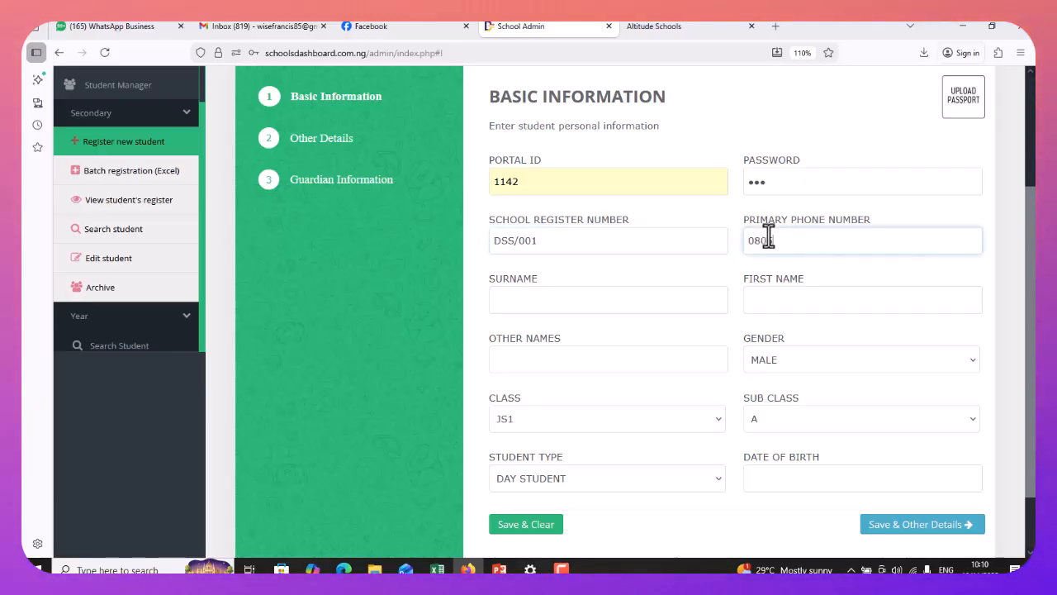
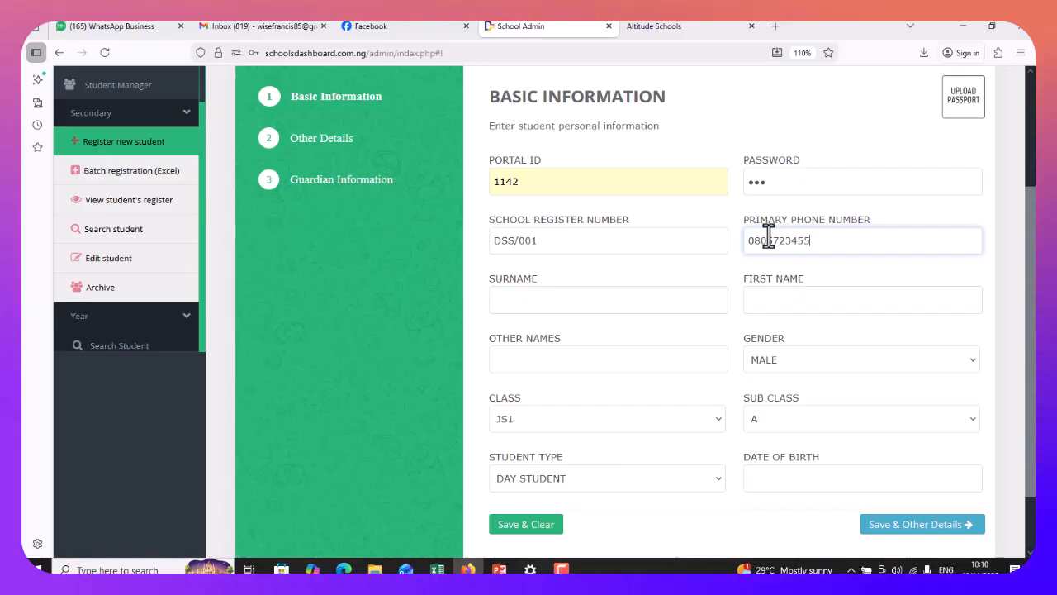
Fill in the student's surname, first name and other names
click(631, 297)
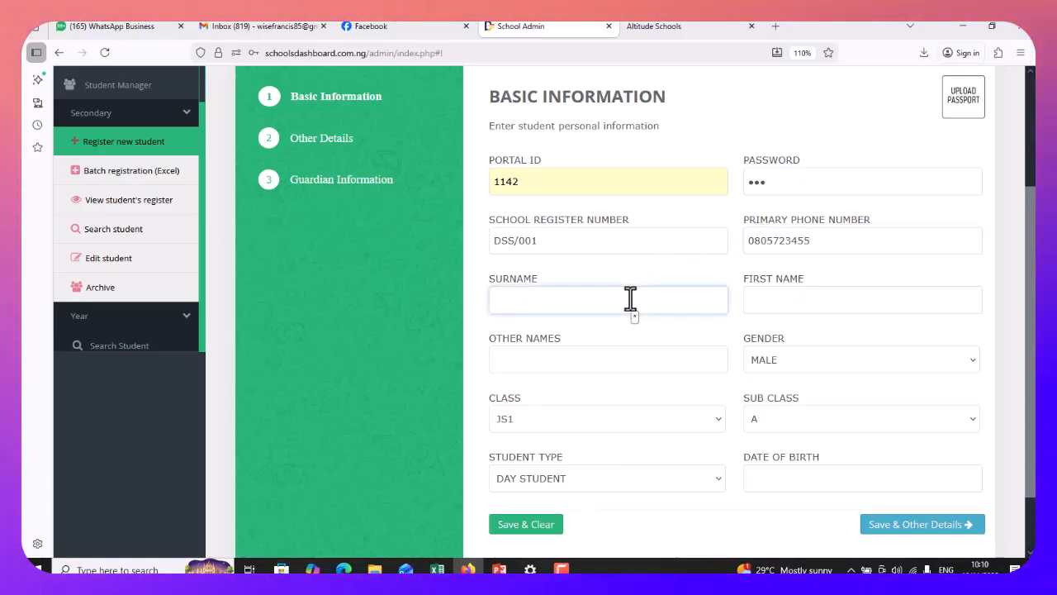
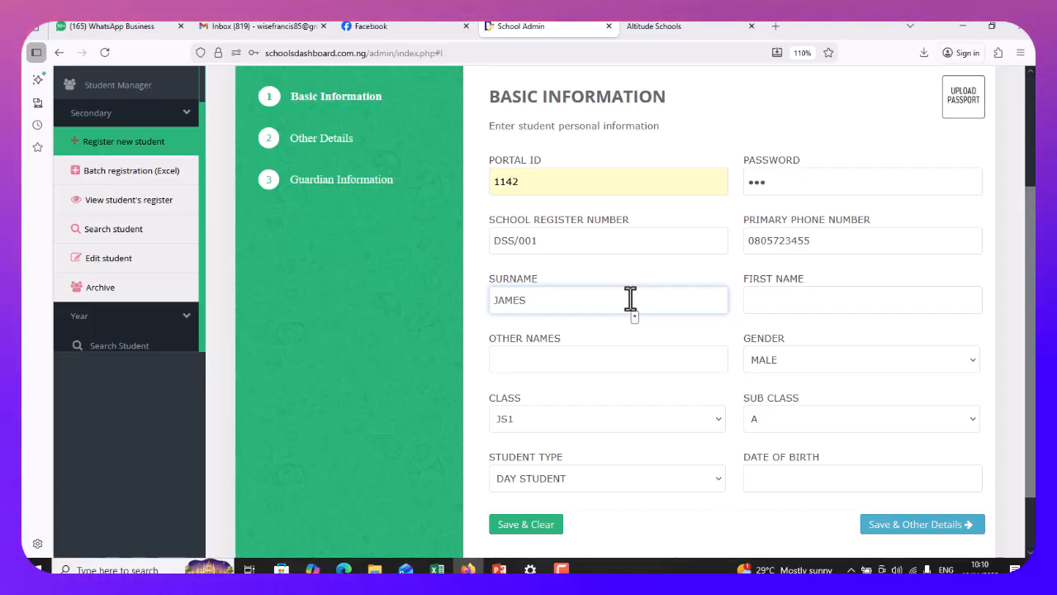
click(796, 299)
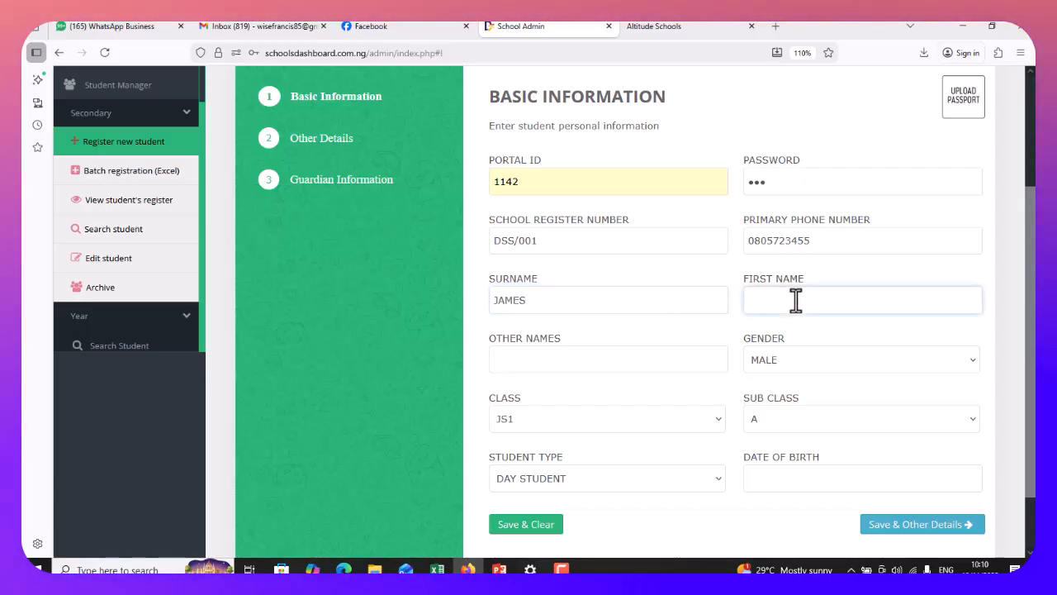
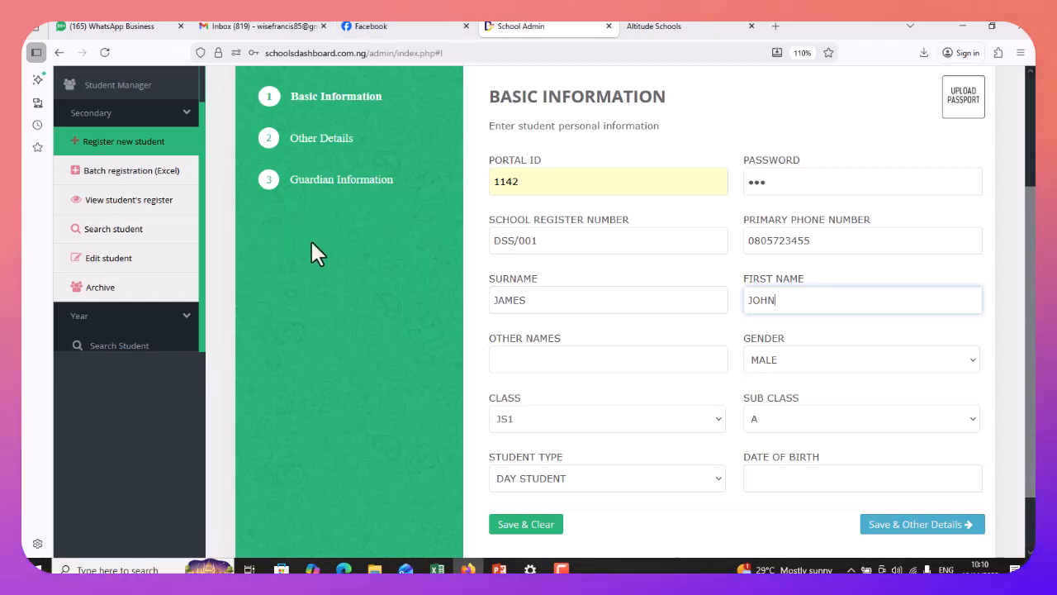
click(537, 360)
text(J)
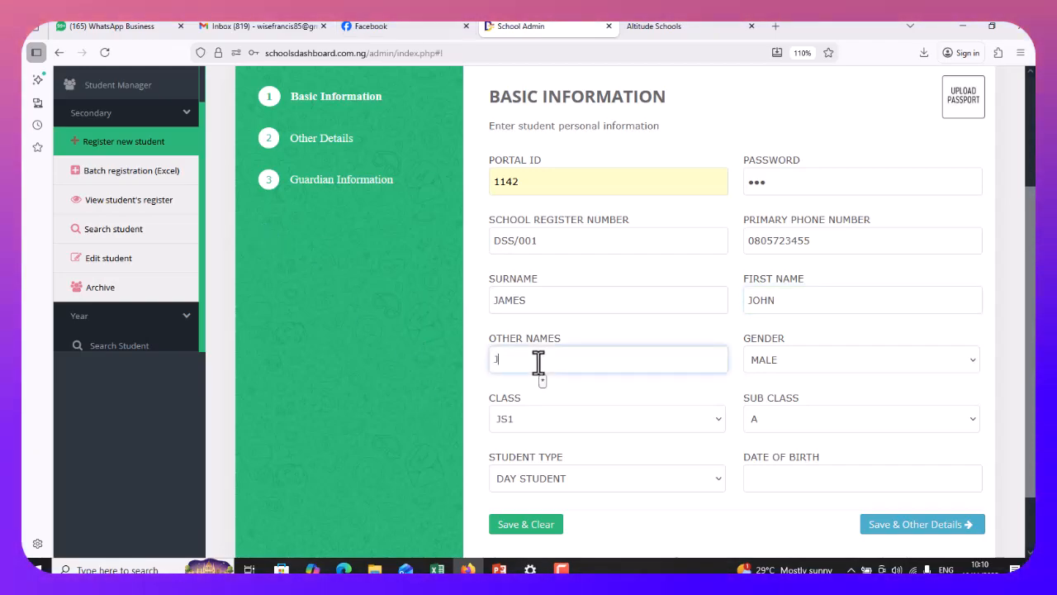
text(AYJAY)
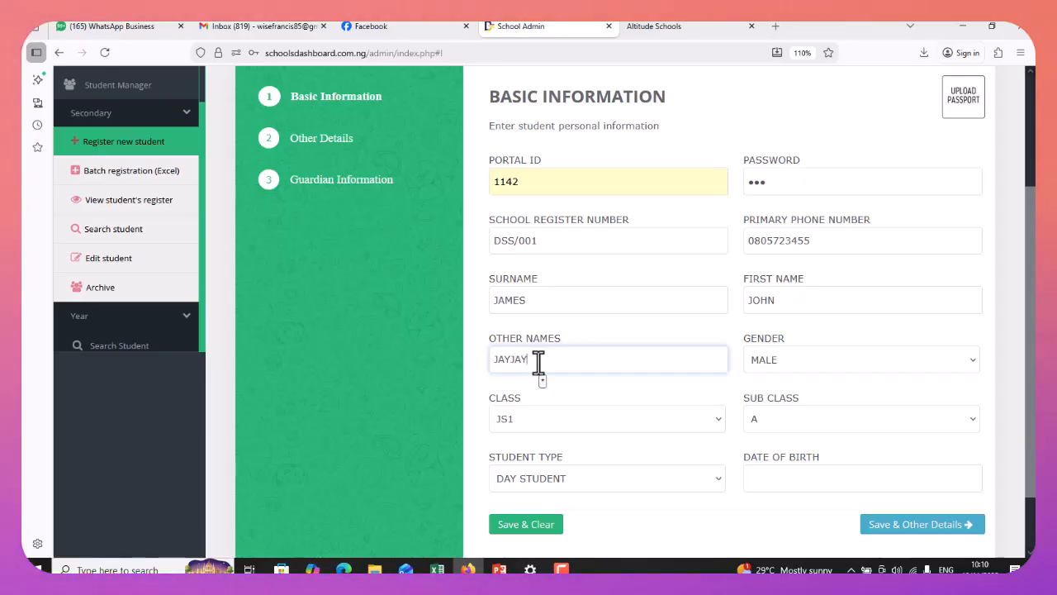
Set gender MALE, class JS1, sub class A and student type DAY STUDENT
click(780, 366)
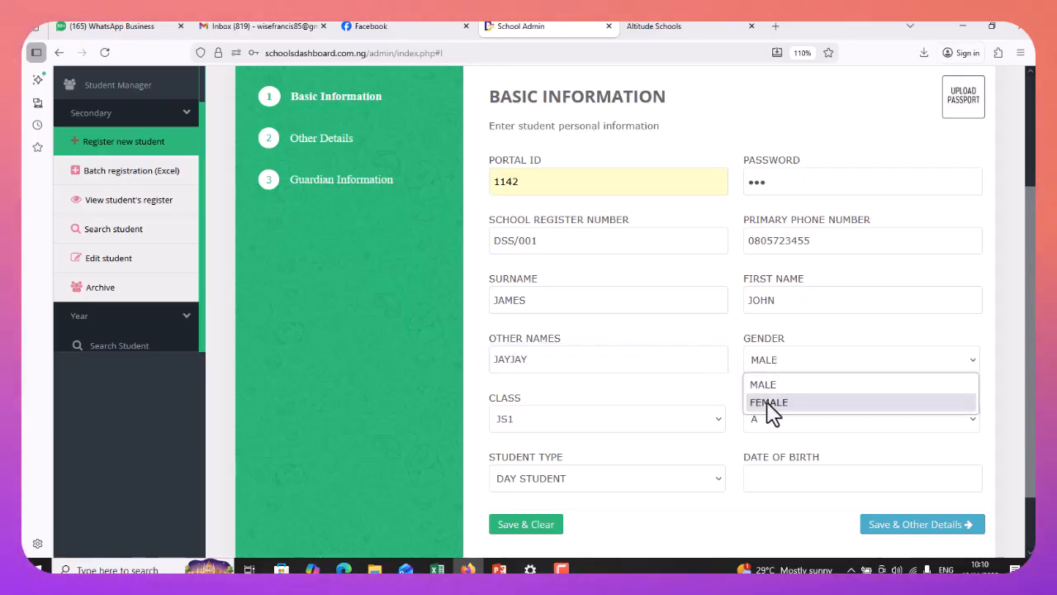
click(762, 380)
click(710, 434)
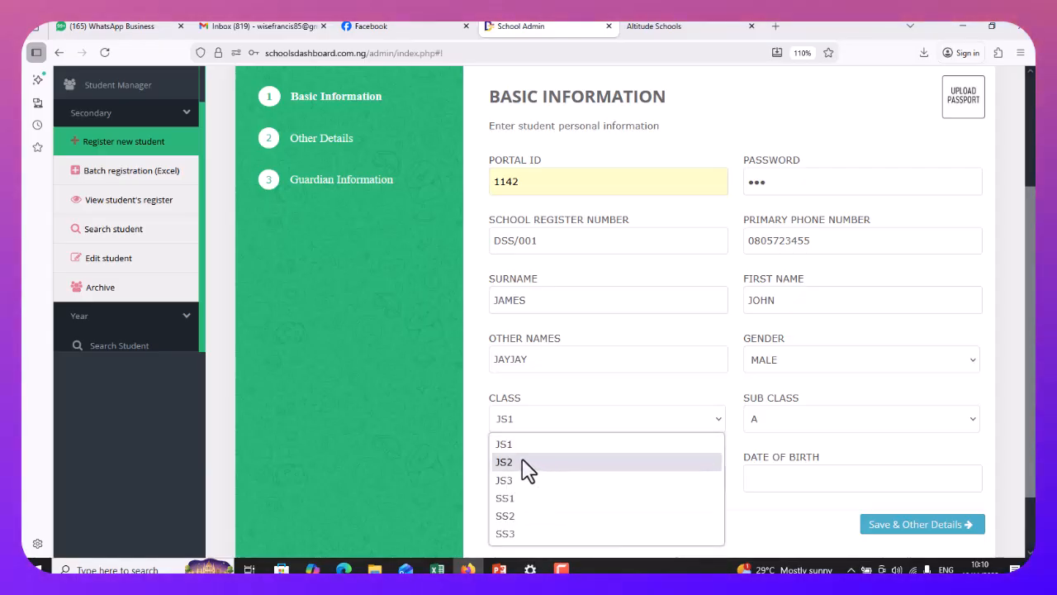
click(491, 444)
click(808, 425)
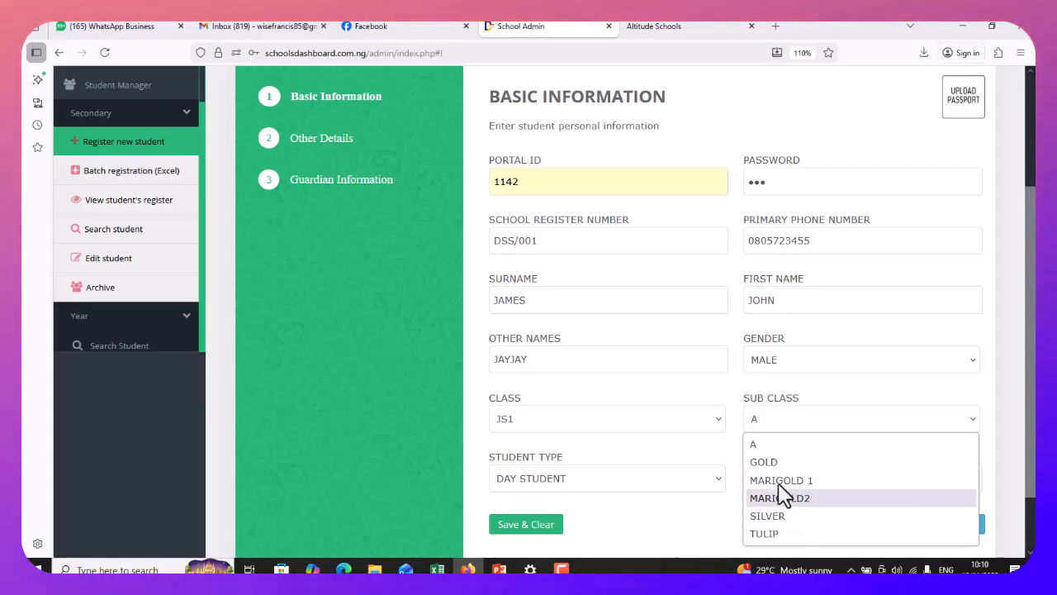
click(771, 446)
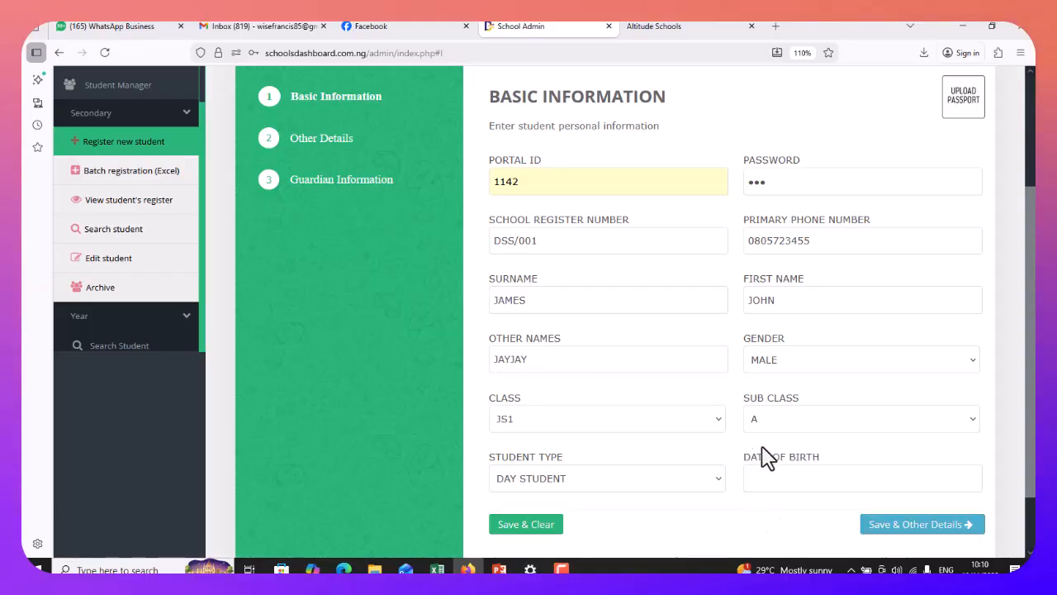
scroll(657, 398, down, 2)
click(660, 417)
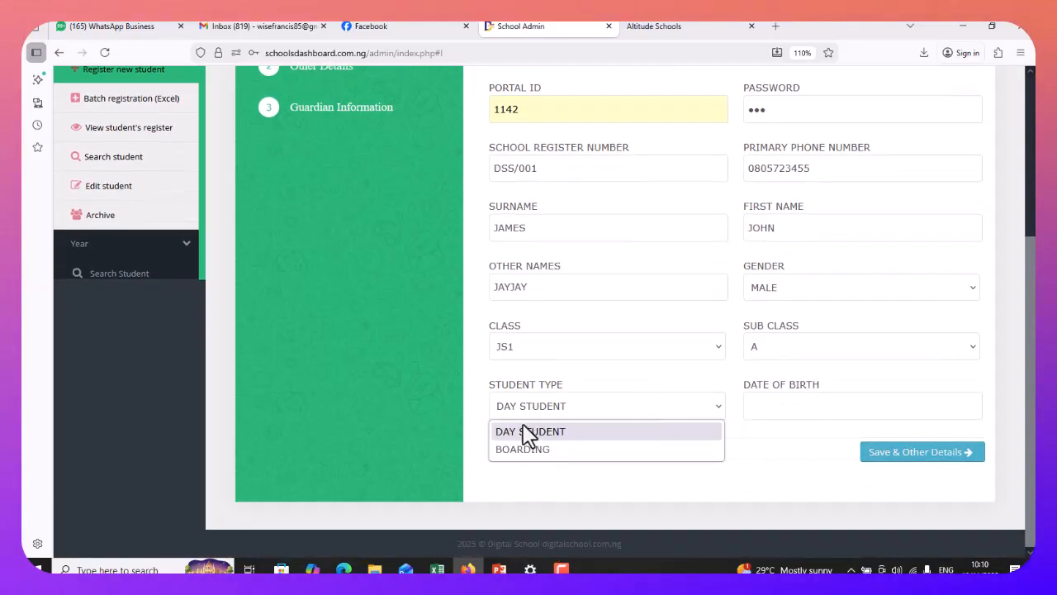
click(537, 431)
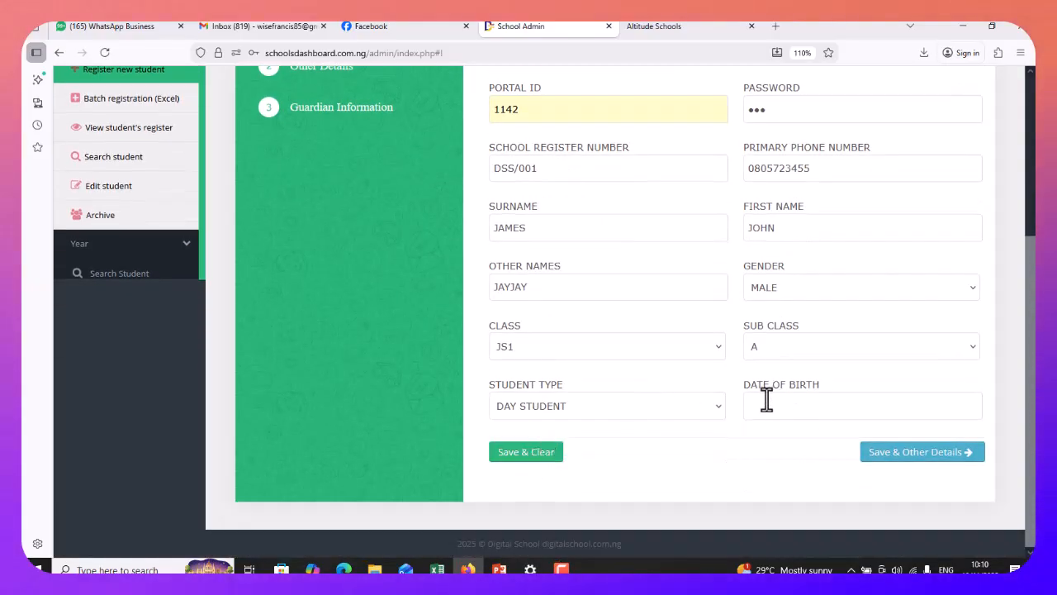
Save the new student record with Save & Clear
click(768, 407)
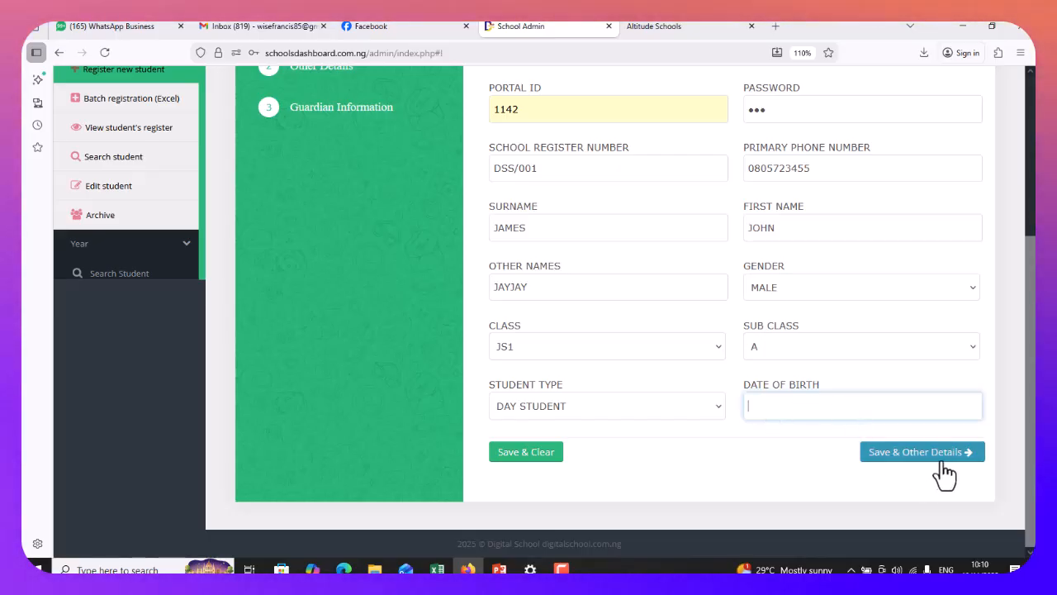
click(524, 456)
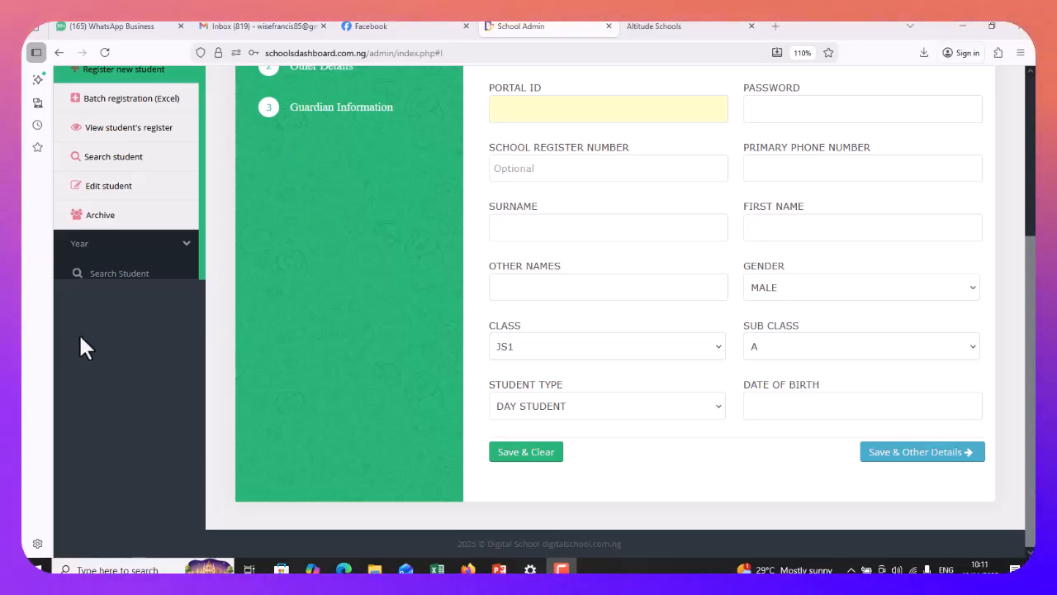
scroll(174, 330, up, 4)
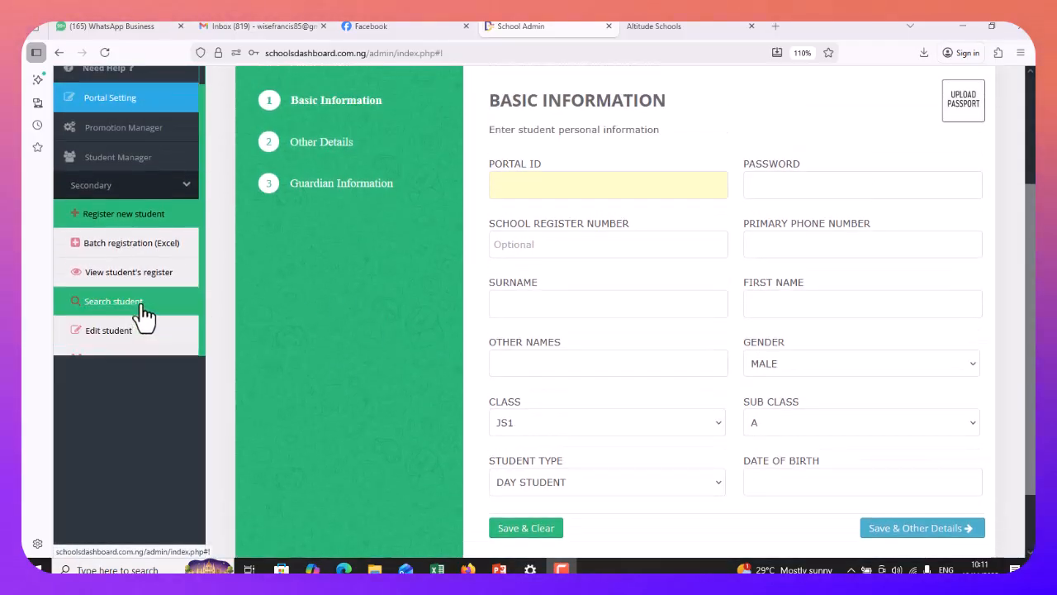
scroll(141, 314, down, 2)
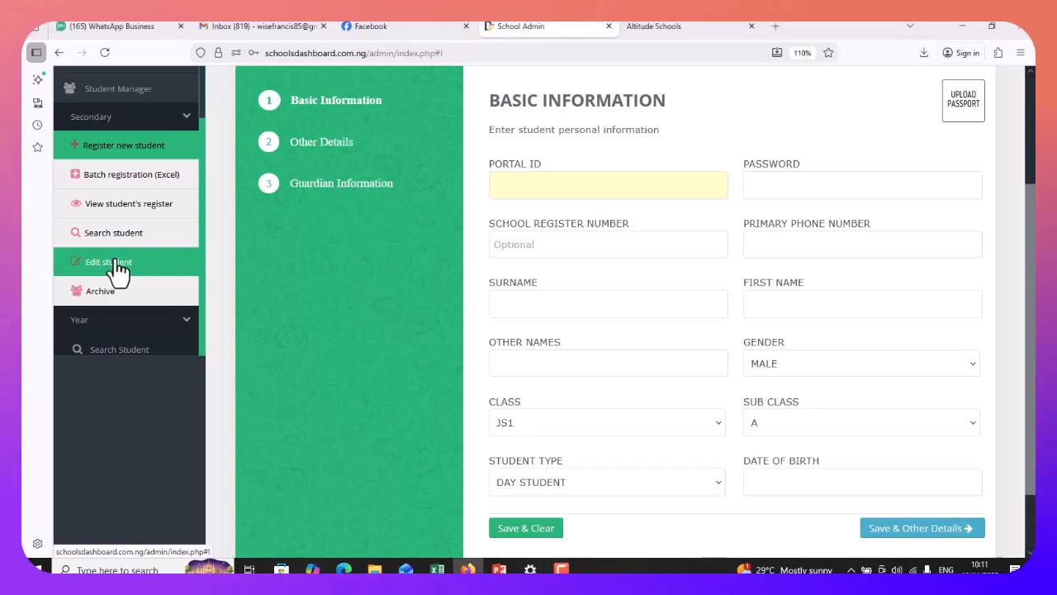
Open the student register and display the JS1 A class list
click(110, 266)
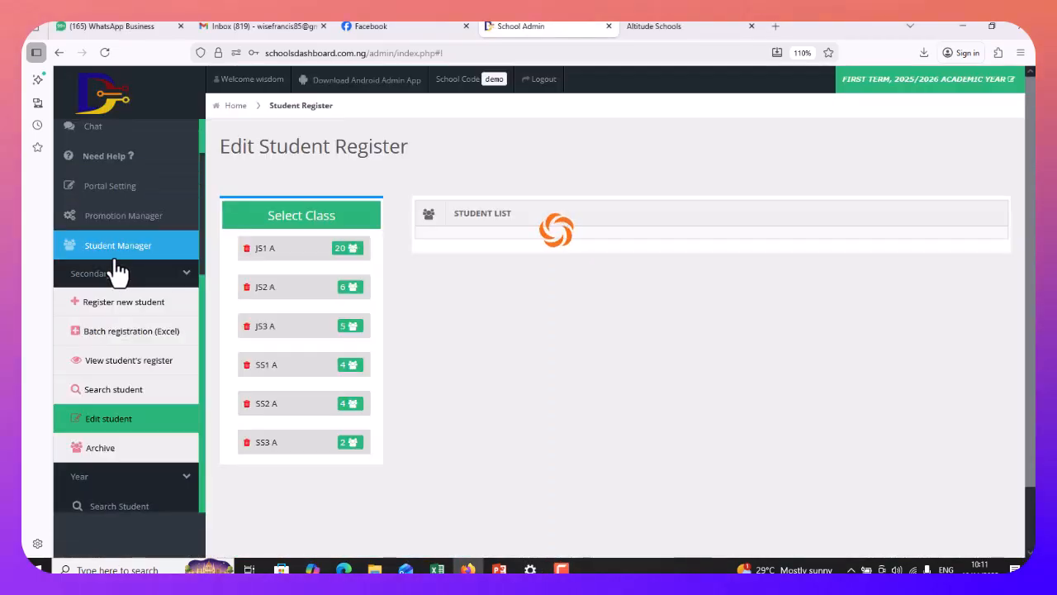
click(286, 249)
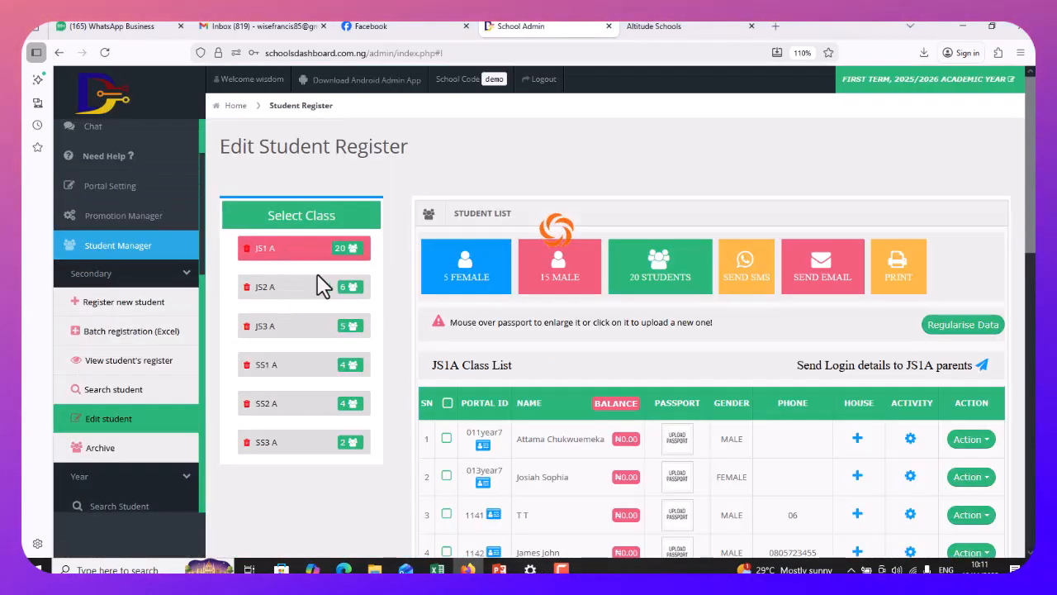
scroll(1033, 159, down, 5)
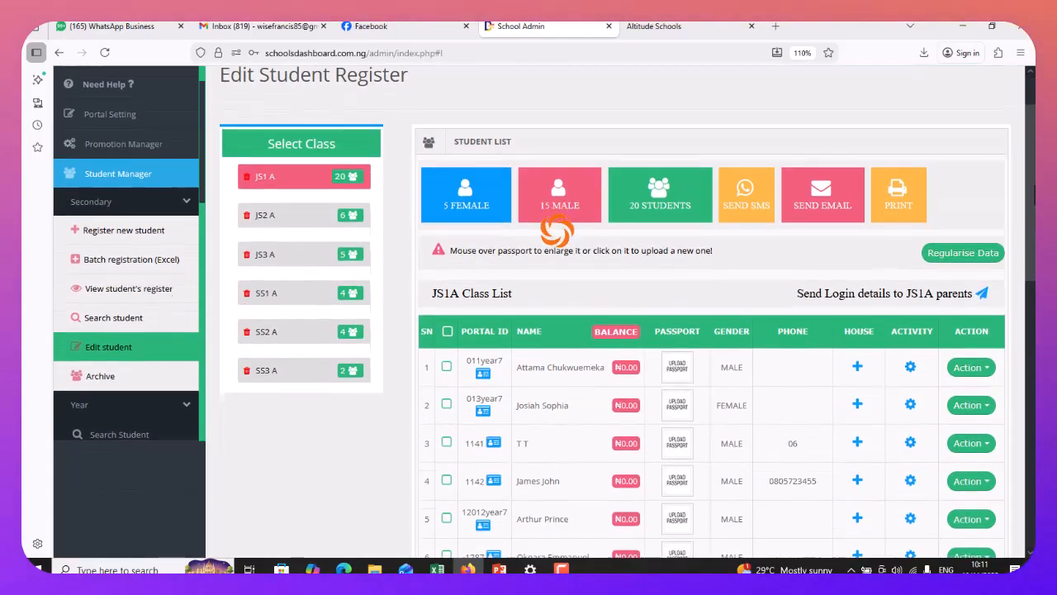
scroll(544, 312, up, 5)
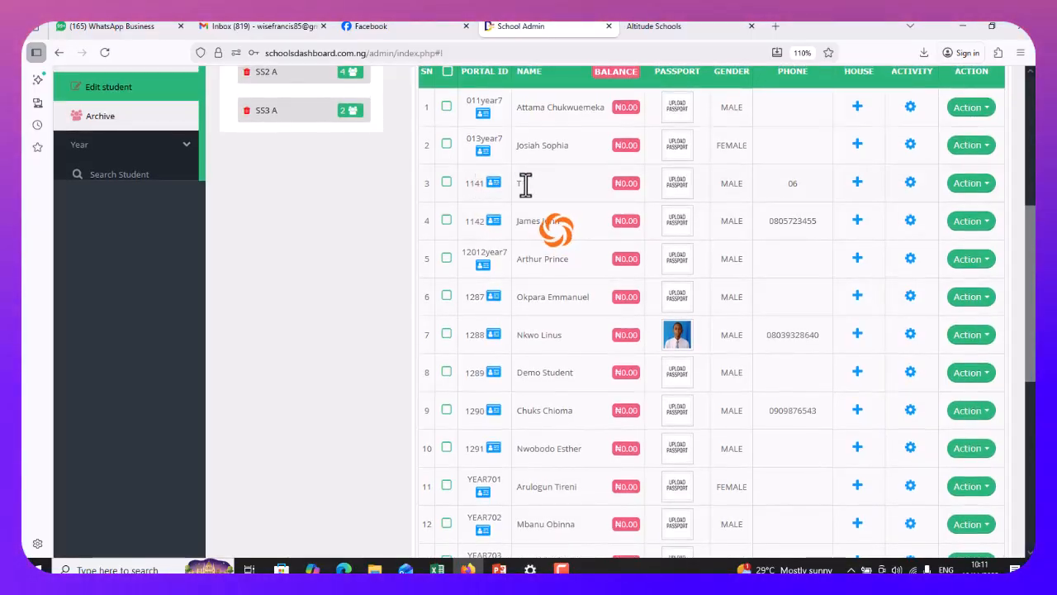
click(971, 183)
click(976, 205)
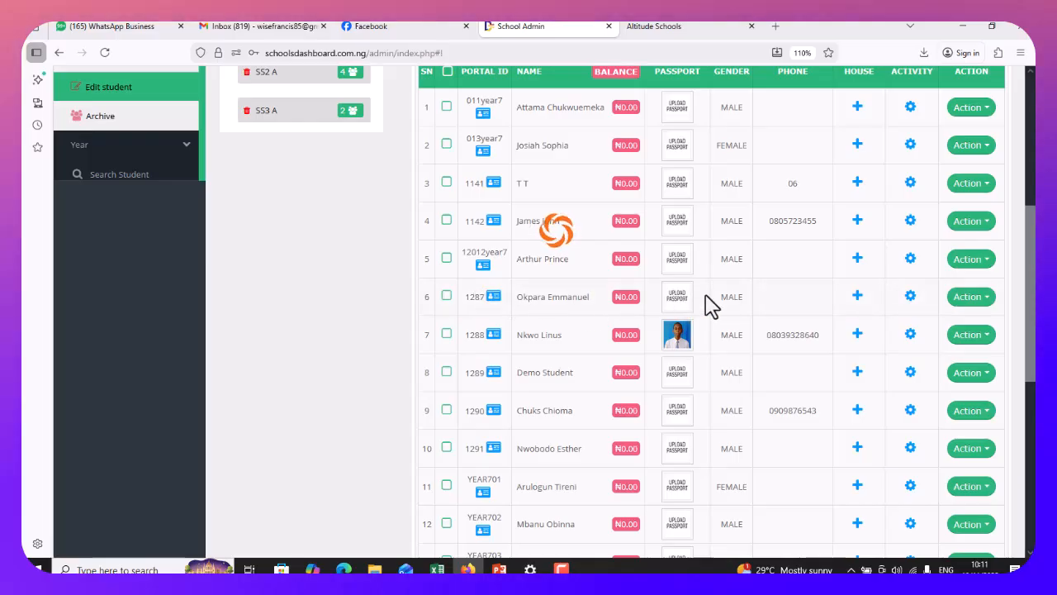
Check the fifth and sixth students' action menus, then return to the dashboard
click(973, 298)
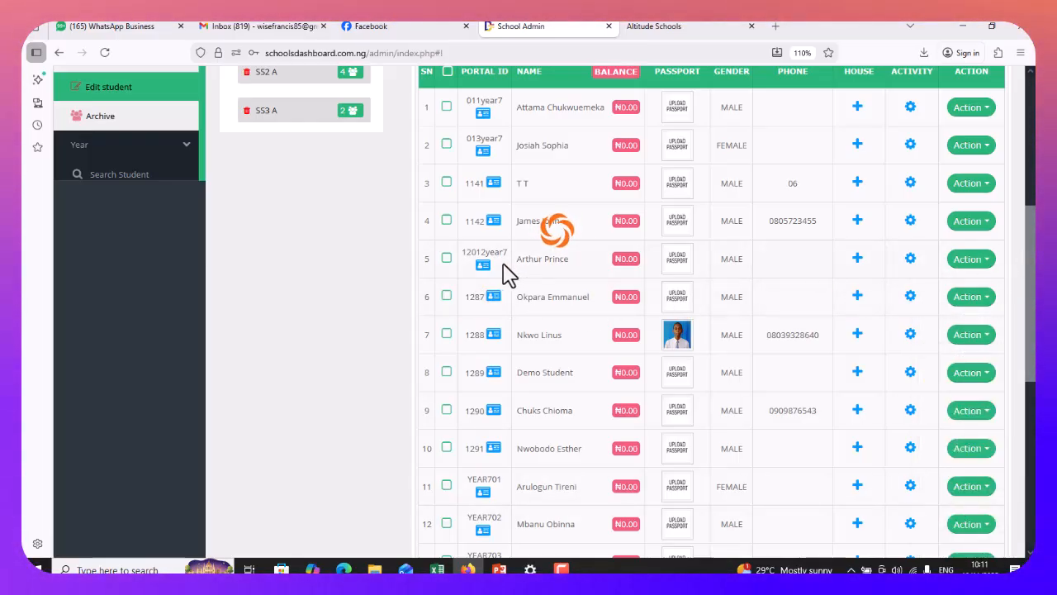
click(975, 263)
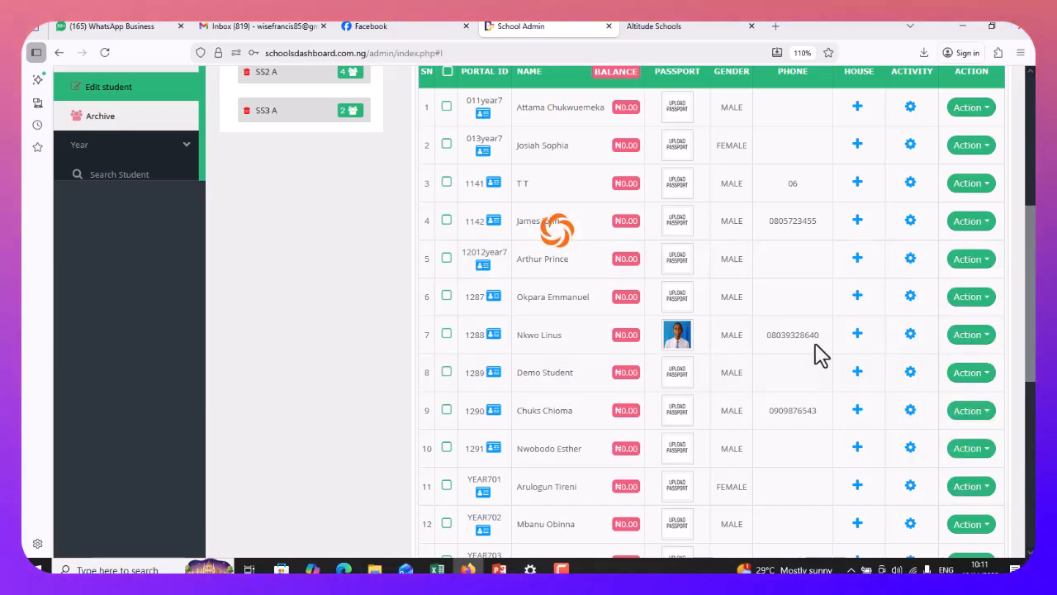
click(973, 297)
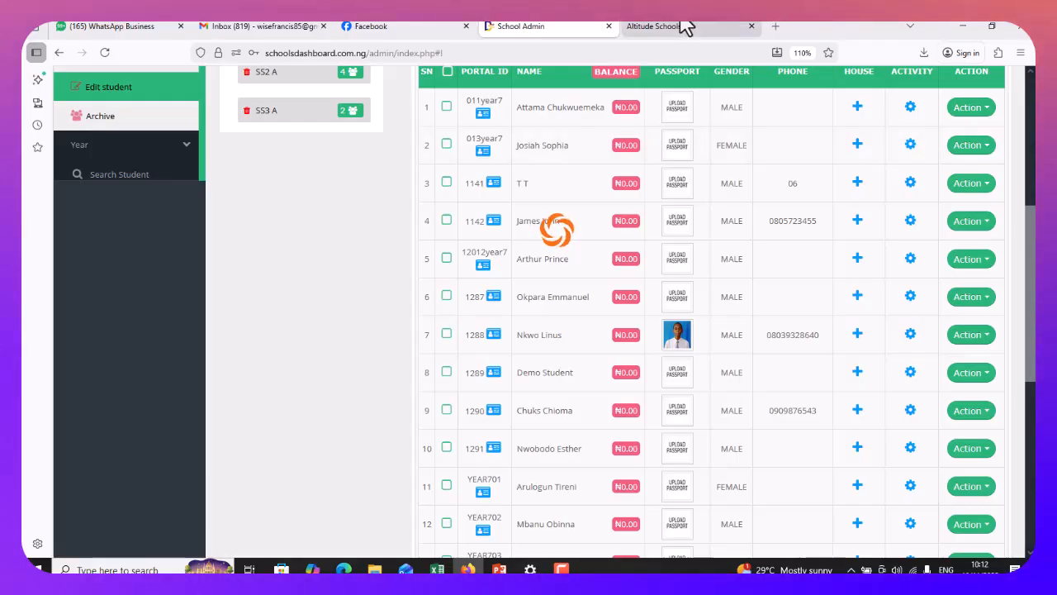
click(151, 117)
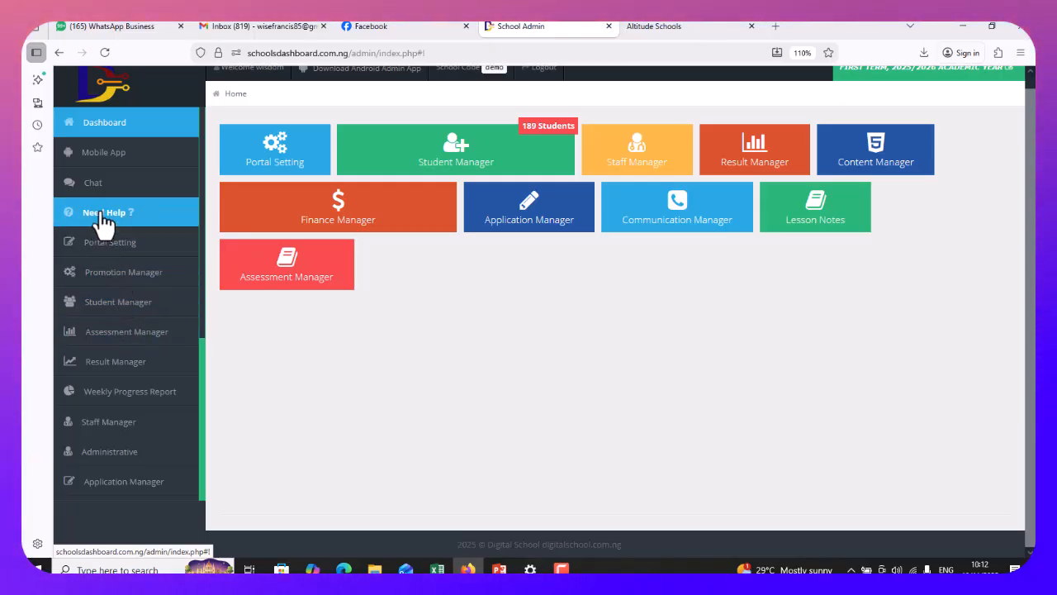
Open the Register New Staff form under Staff Manager
click(108, 421)
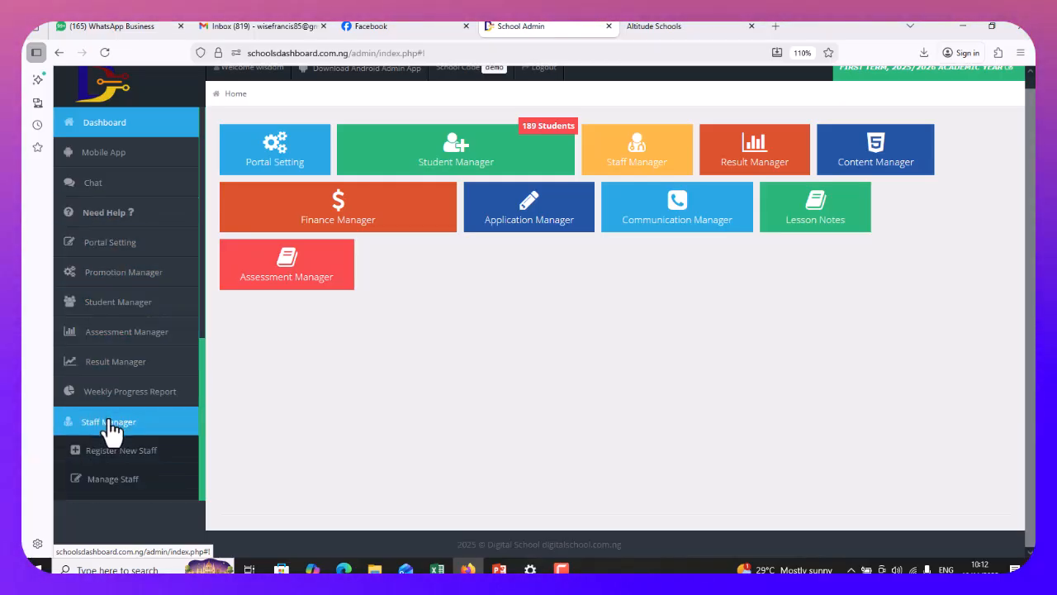
scroll(161, 388, down, 3)
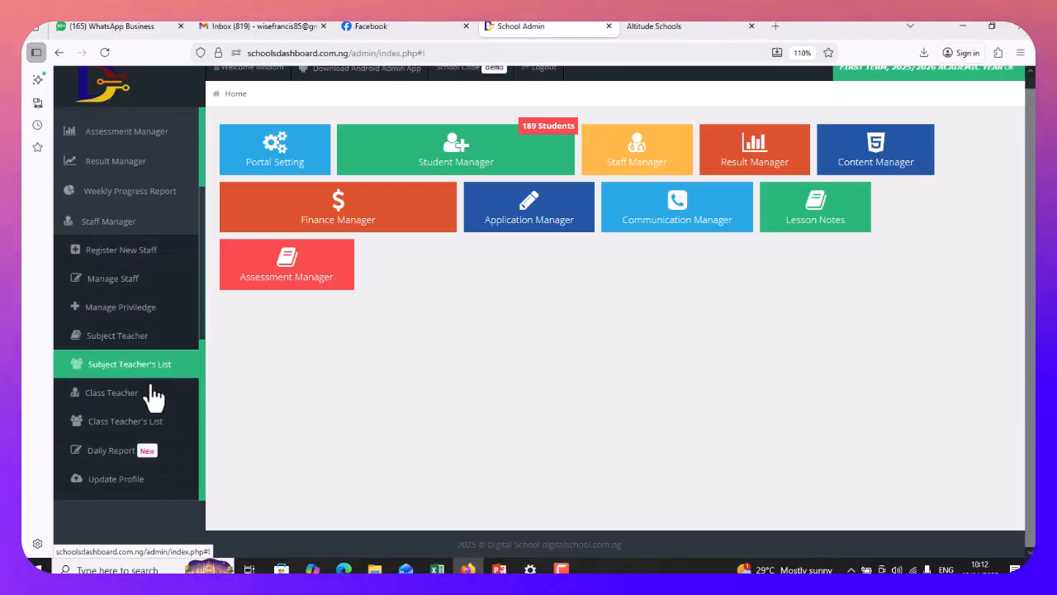
click(122, 248)
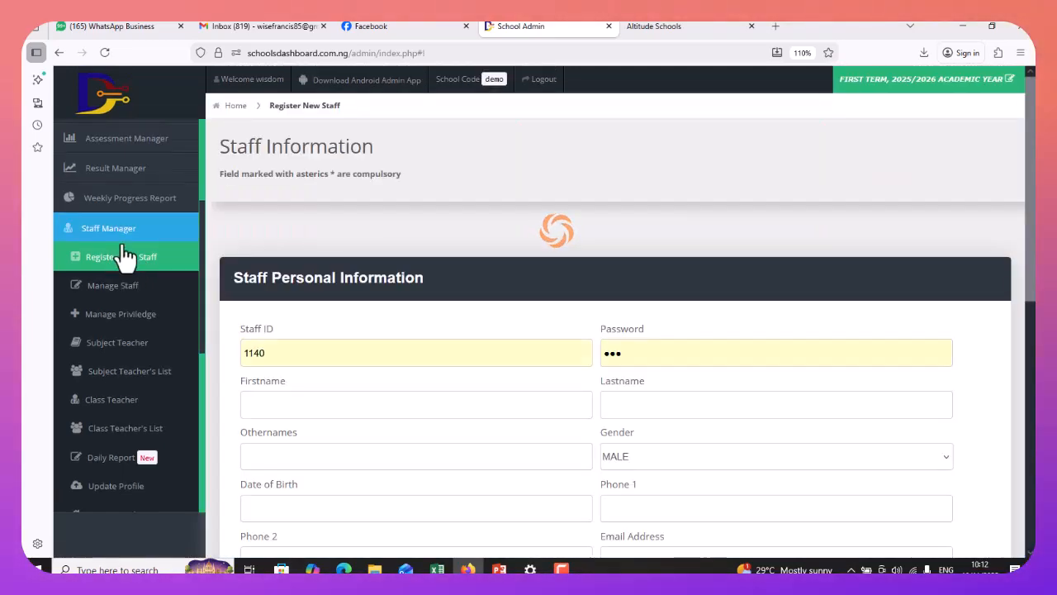
scroll(342, 349, down, 4)
scroll(366, 193, up, 4)
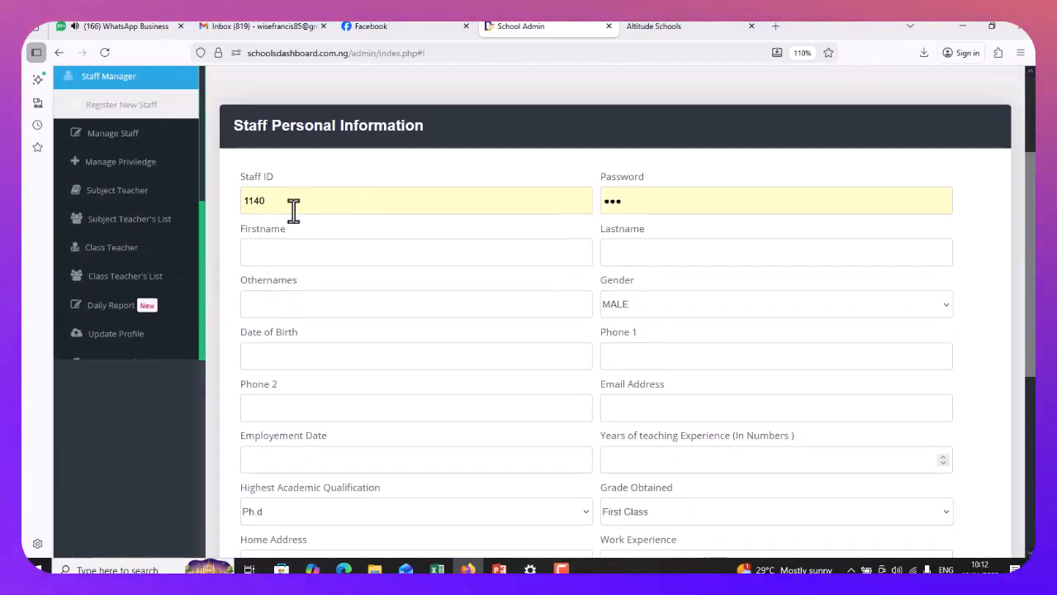
Replace the prefilled staff ID and password with the new staff ID and account password
double_click(243, 200)
key(BackSpace)
text(DSS001)
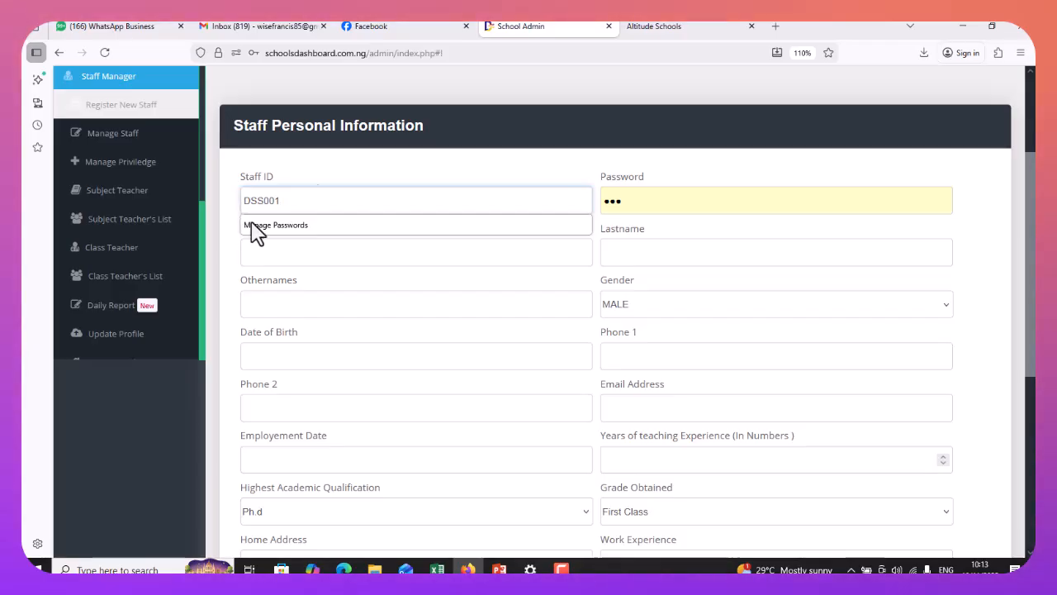
drag(632, 203, 587, 205)
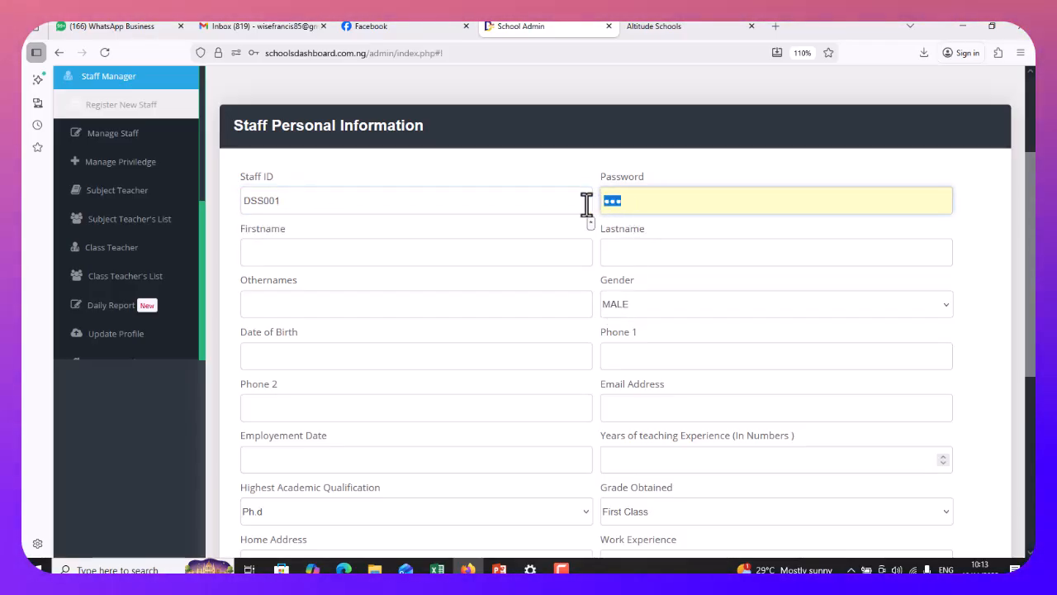
text(123)
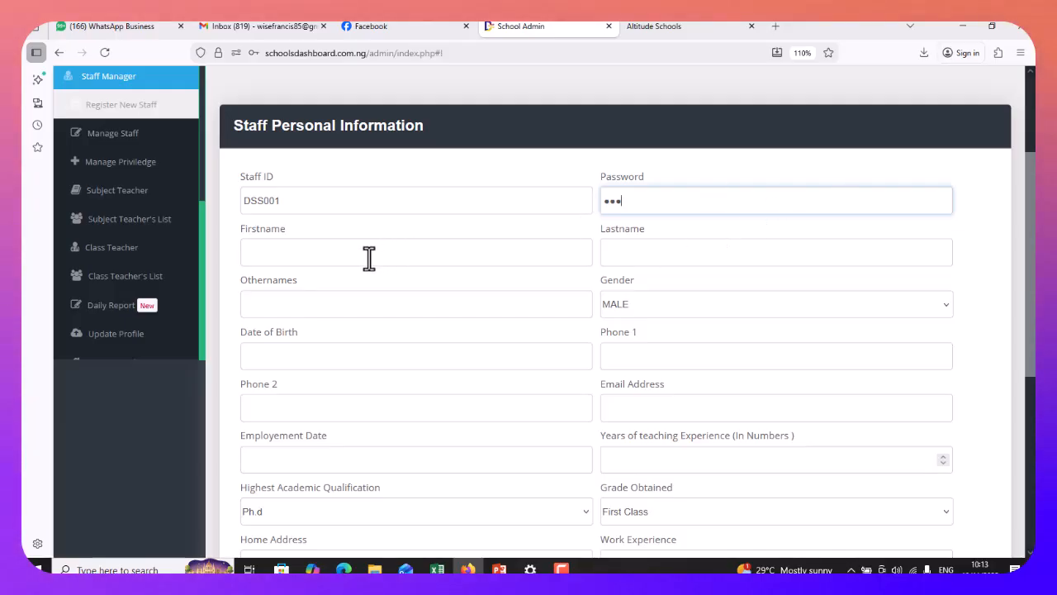
click(292, 255)
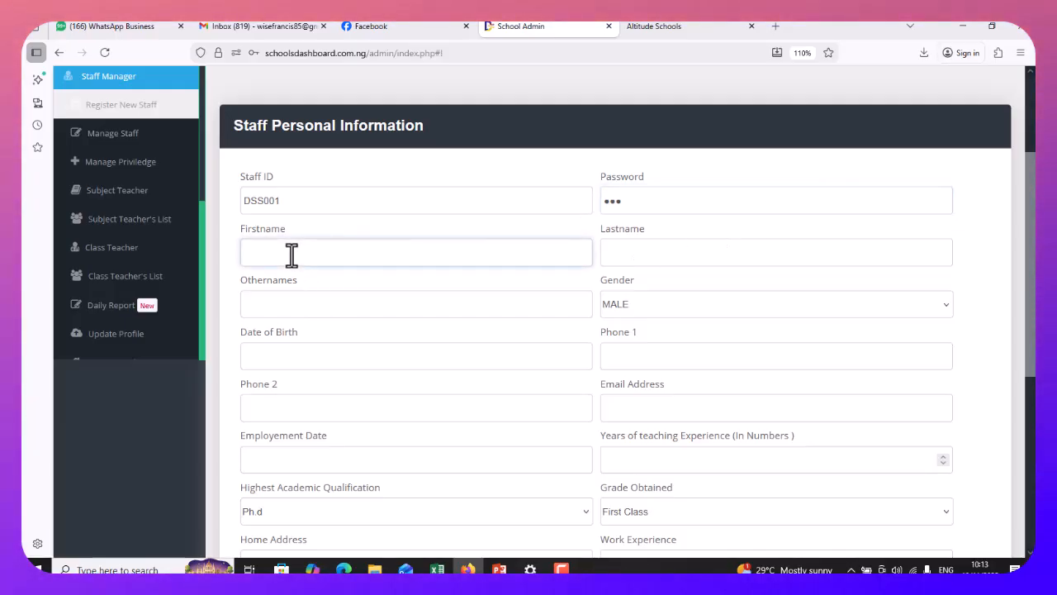
click(638, 201)
key(BackSpace)
text(••)
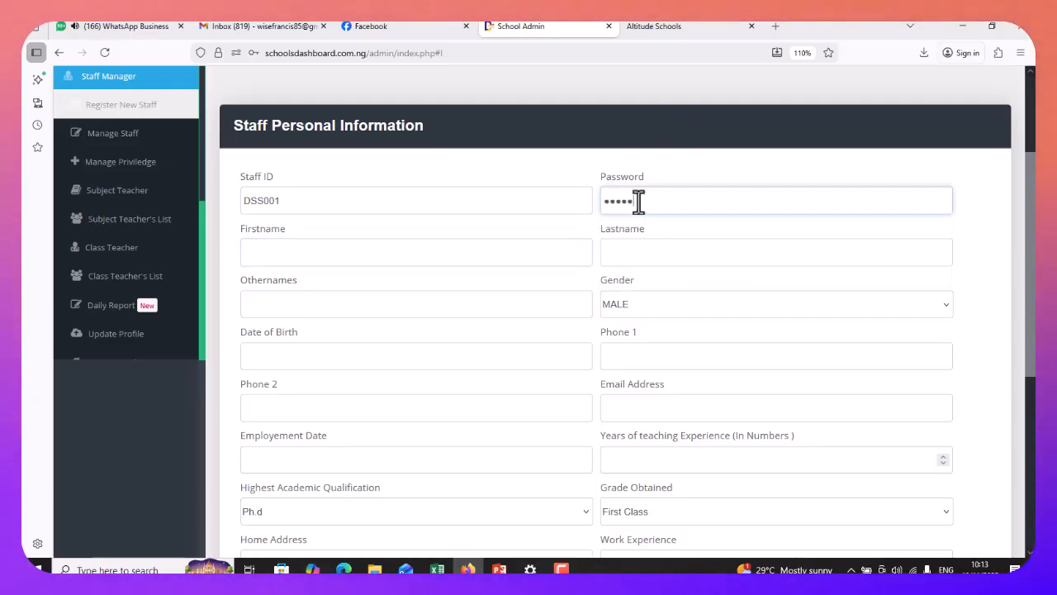
click(296, 257)
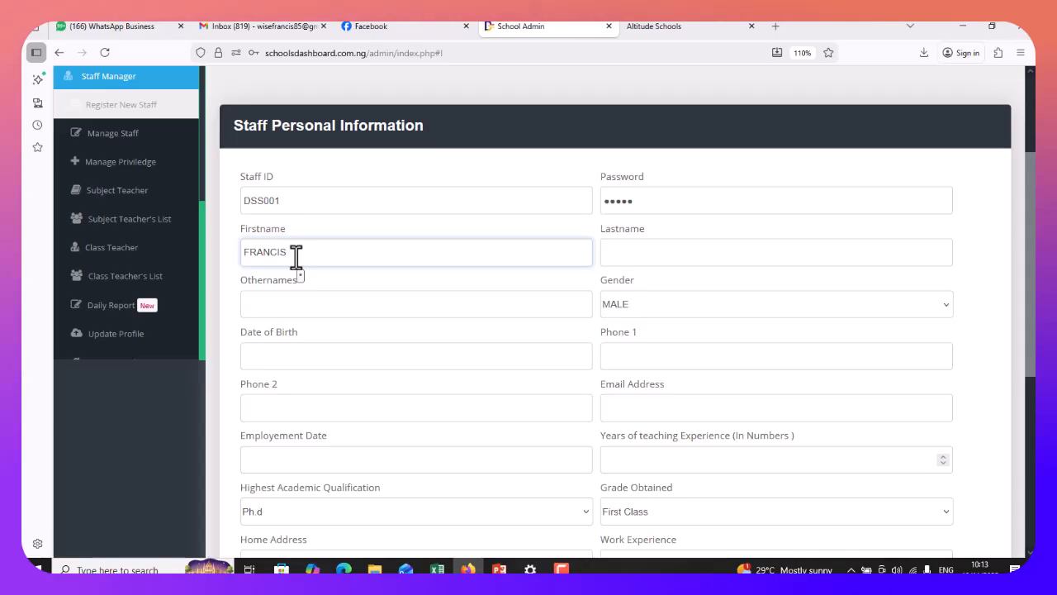
Enter the staff member's last name and other names
click(642, 250)
text(UZOR)
click(401, 308)
text(O)
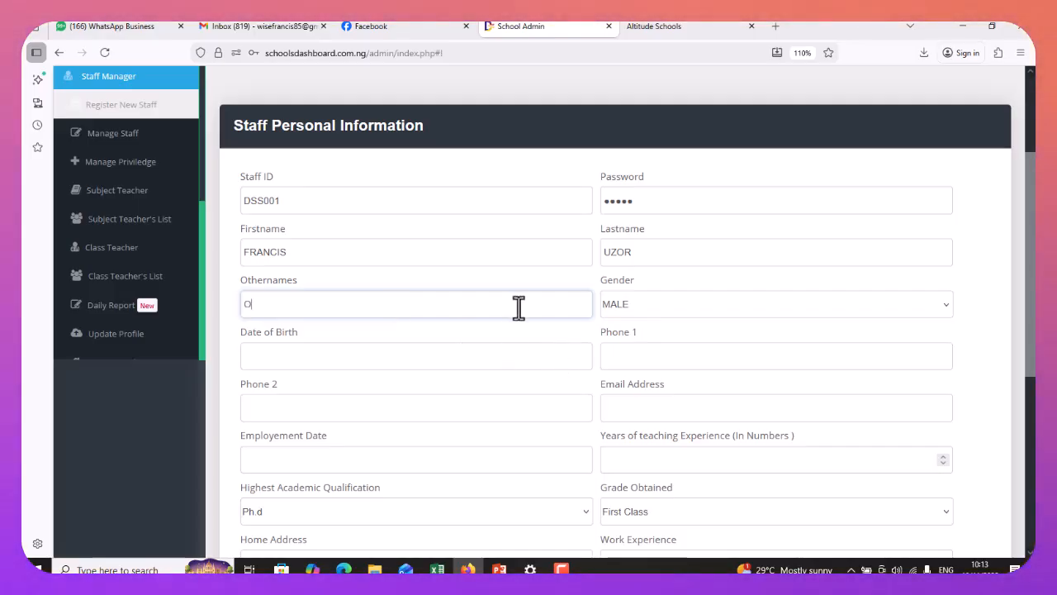
scroll(522, 316, down, 3)
scroll(691, 210, up, 1)
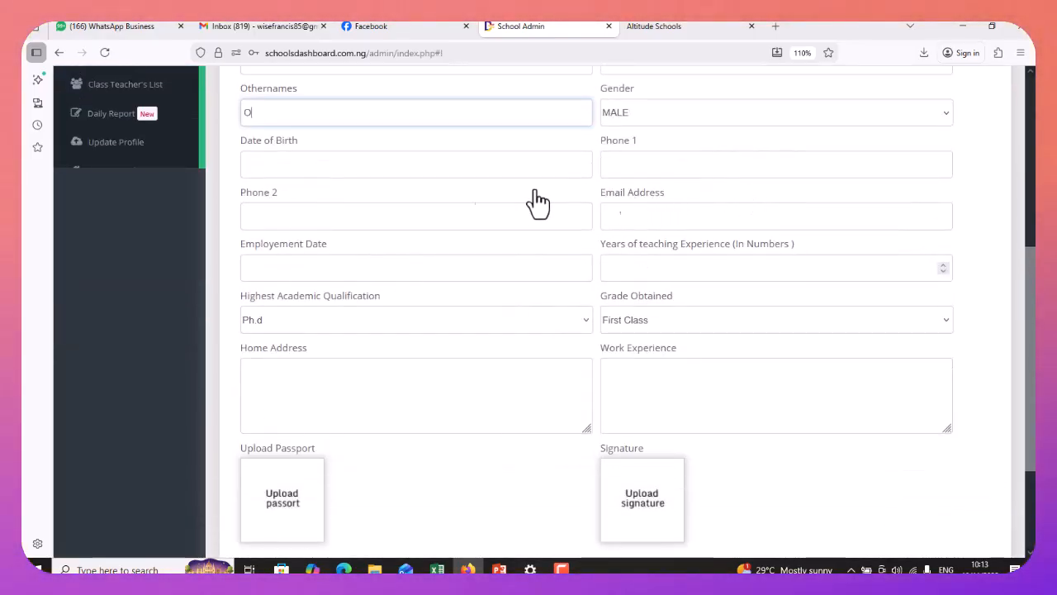
Leave date of birth empty, keep First Class as grade obtained, and save the account
click(372, 168)
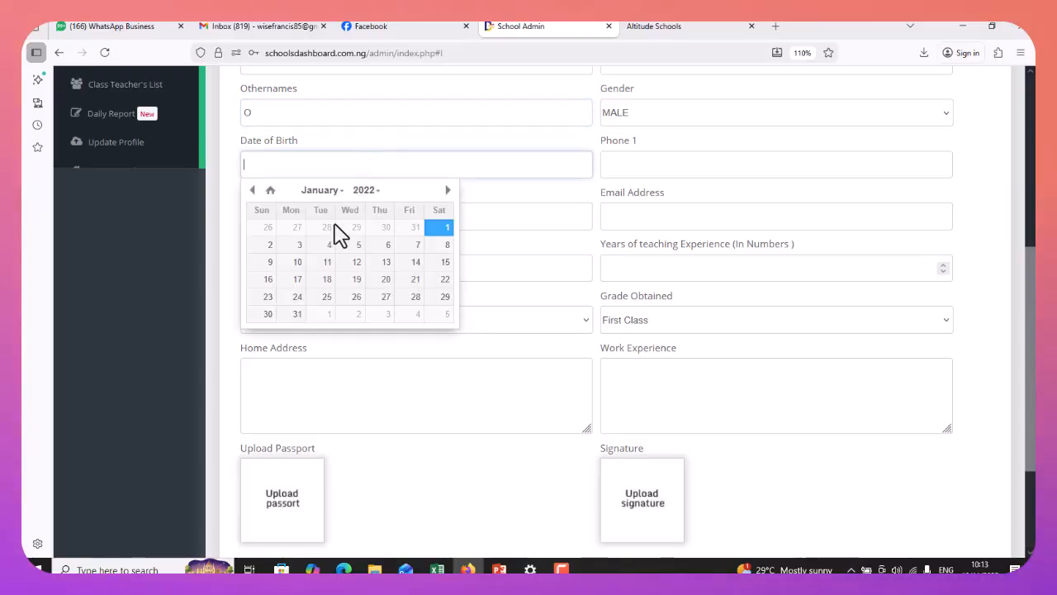
click(524, 196)
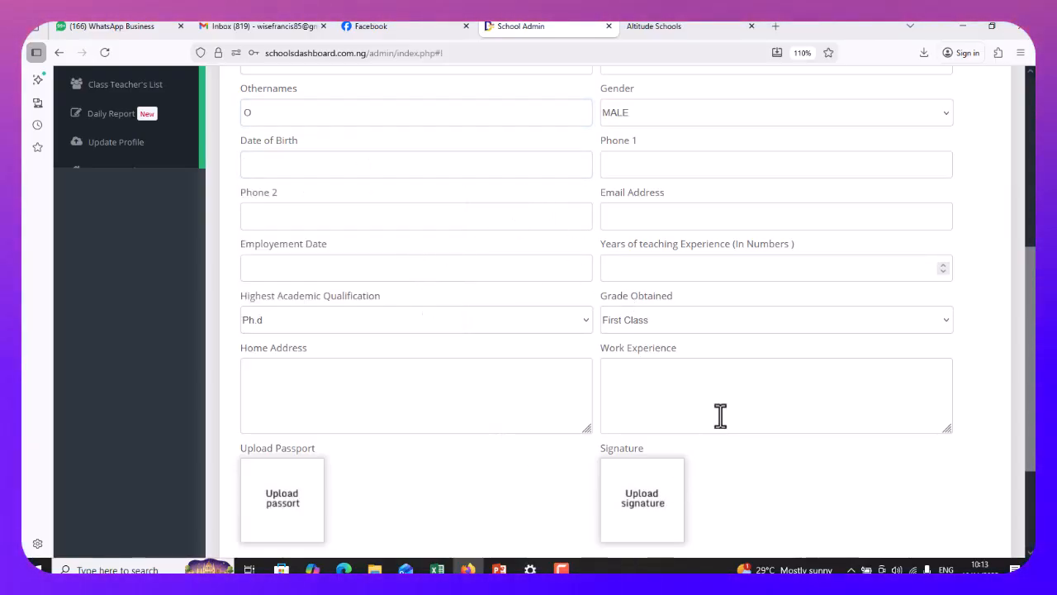
scroll(739, 430, down, 3)
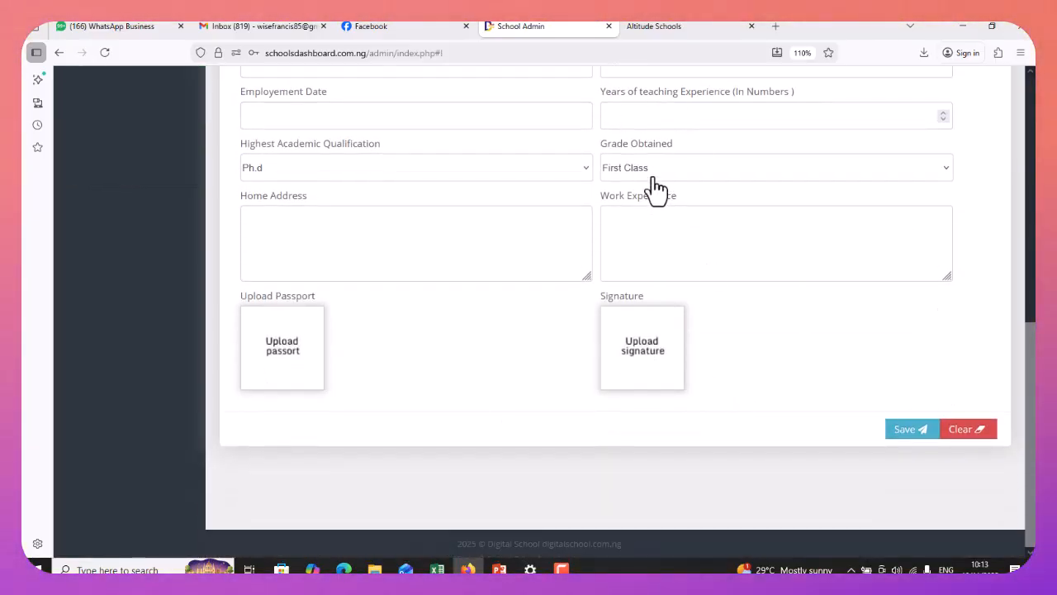
click(660, 228)
click(308, 237)
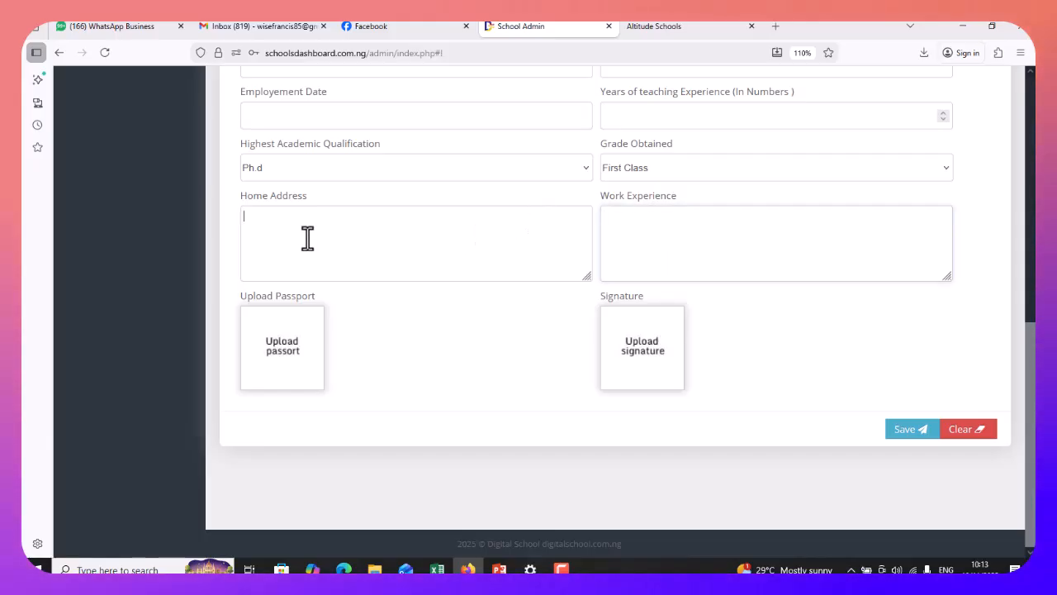
click(629, 170)
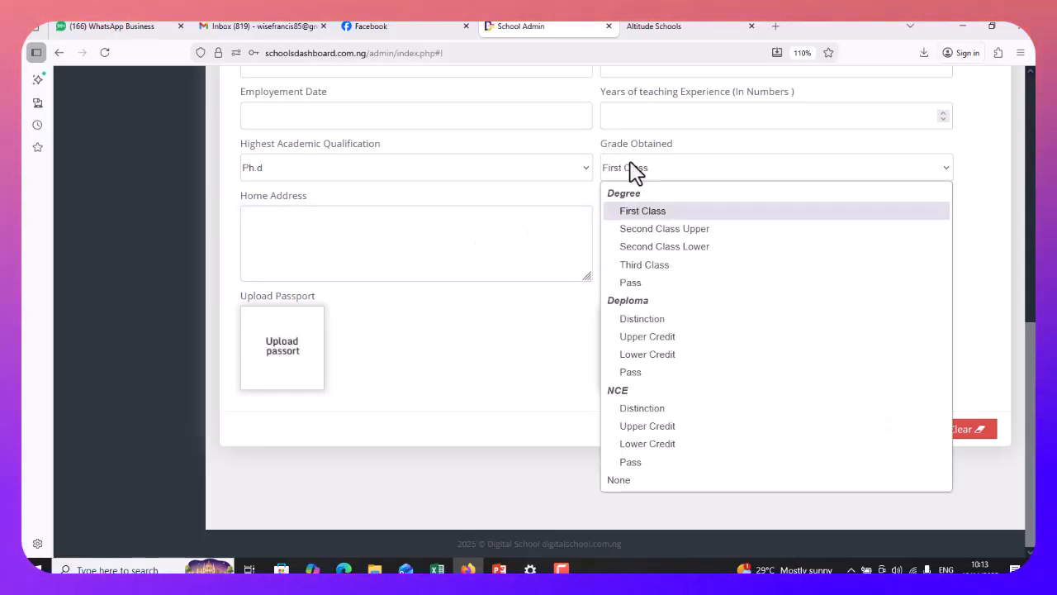
click(685, 172)
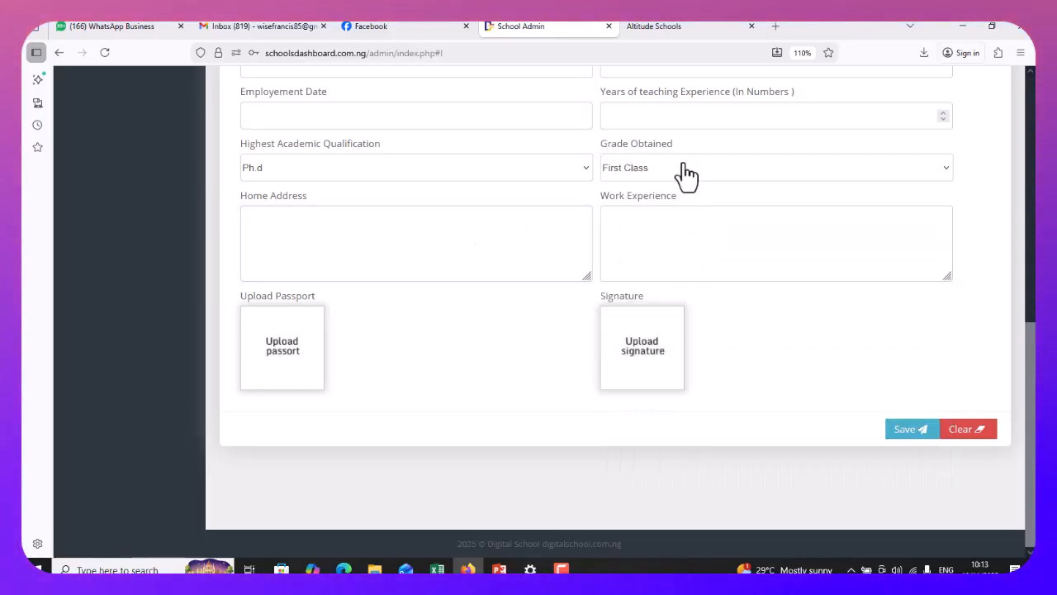
click(916, 438)
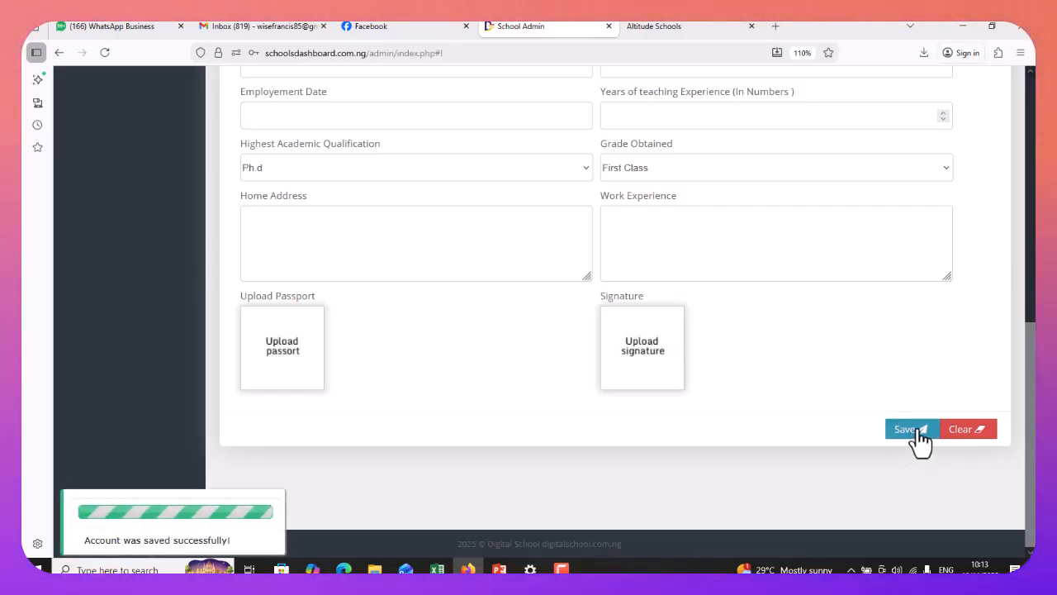
scroll(923, 304, up, 5)
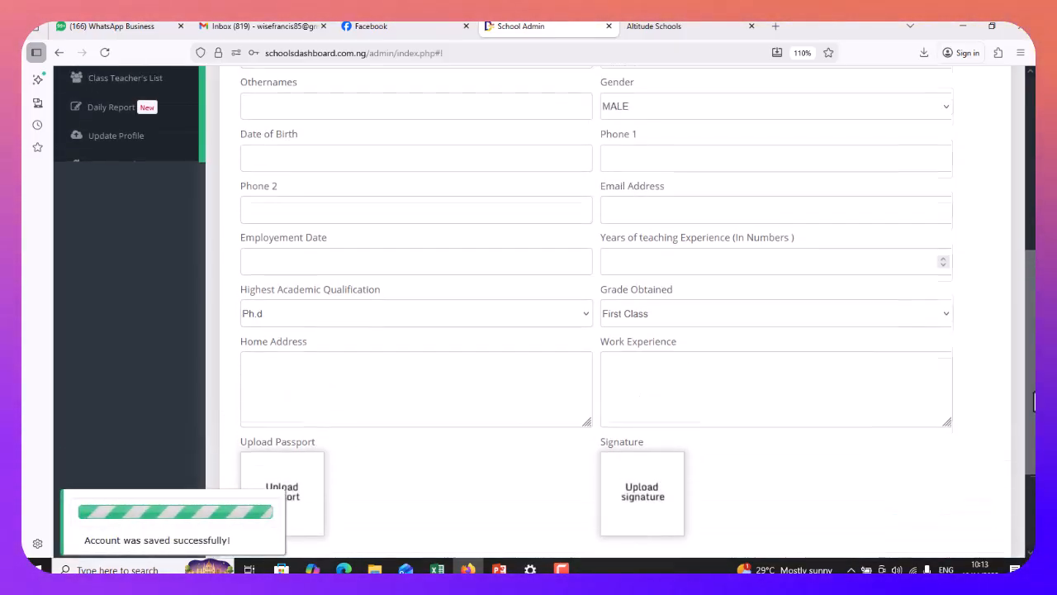
drag(1031, 281, 1032, 237)
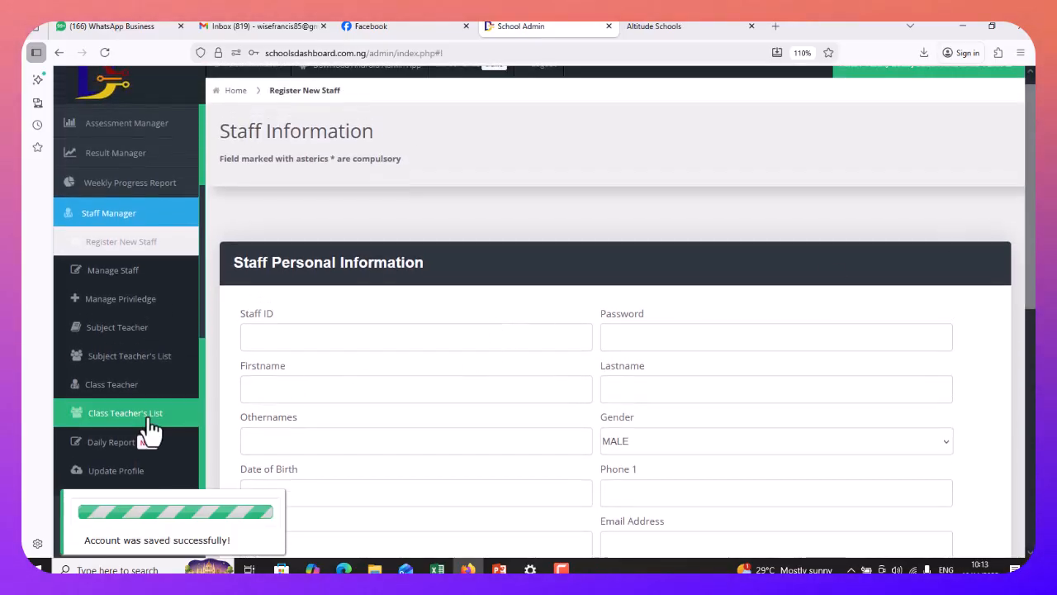
Select the newly registered staff member in Manage Priviledge and grant SUBJECT TEACHER
click(120, 301)
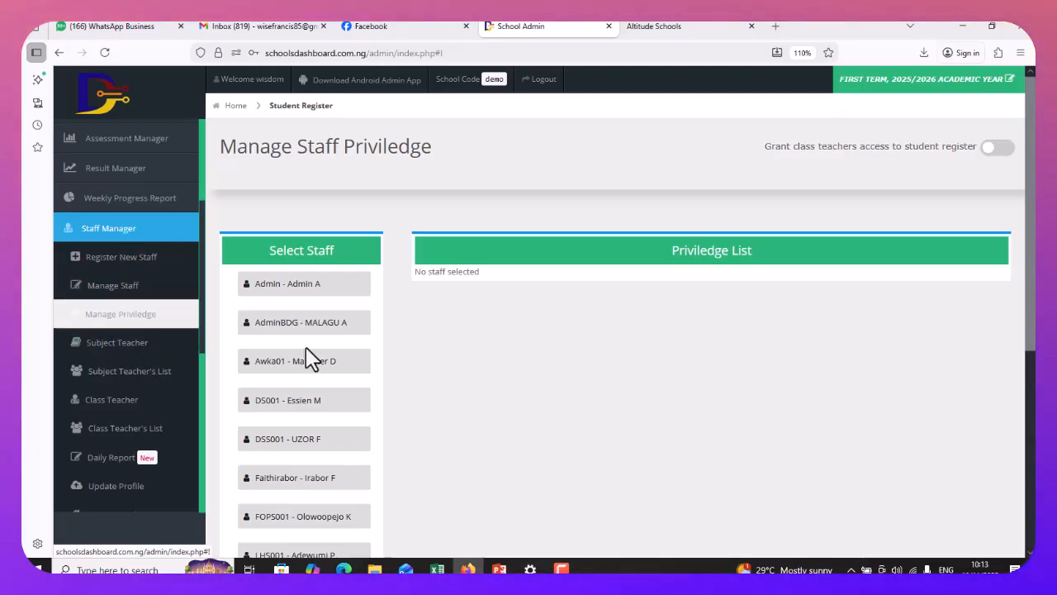
scroll(325, 355, down, 1)
scroll(324, 355, up, 1)
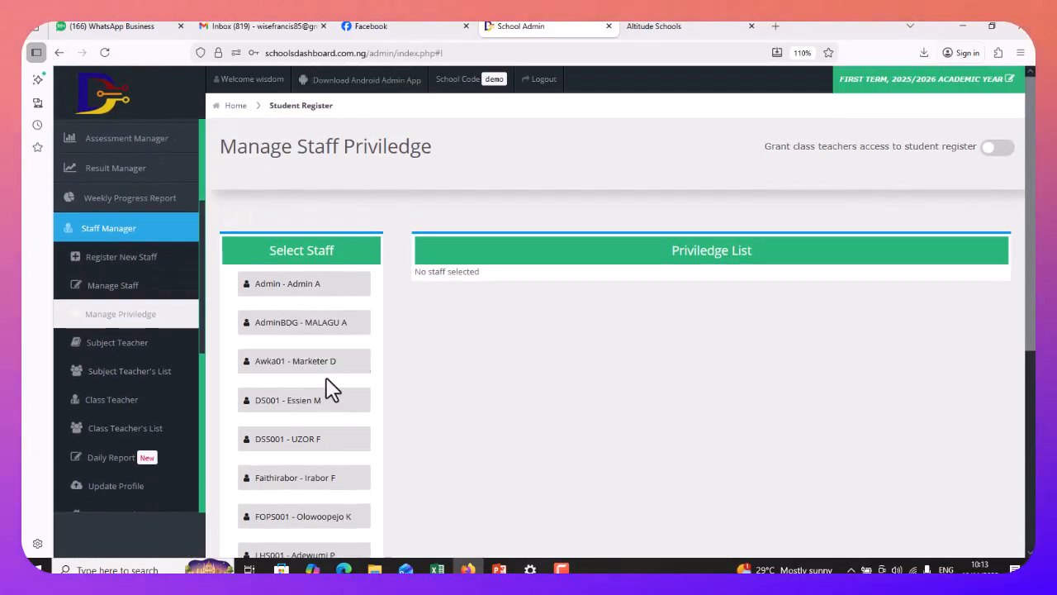
click(281, 446)
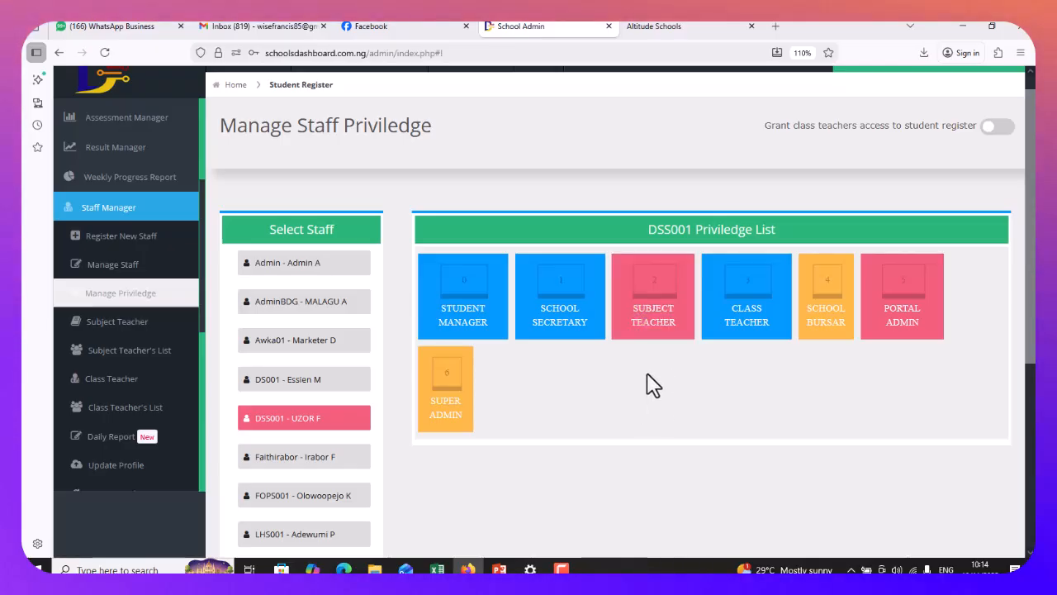
click(675, 283)
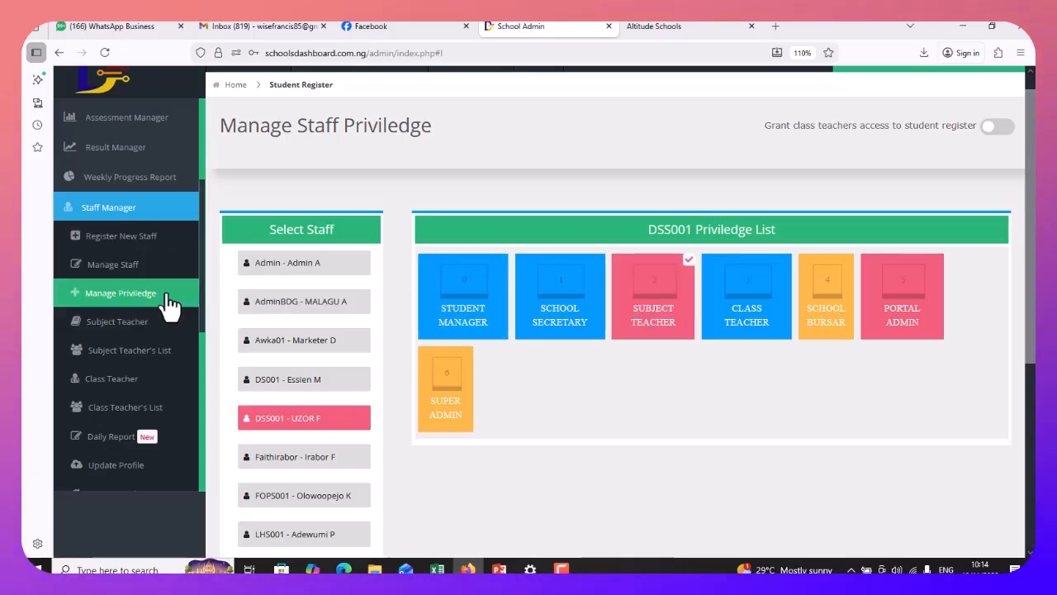
click(108, 324)
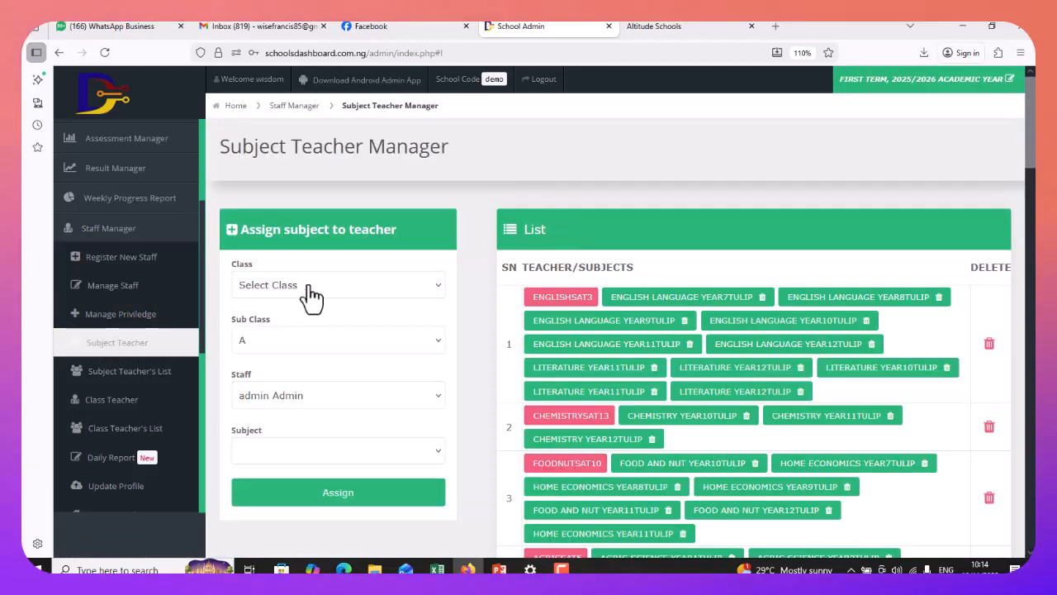
Choose class JS1 with sub-class A in the Subject Teacher form
click(311, 284)
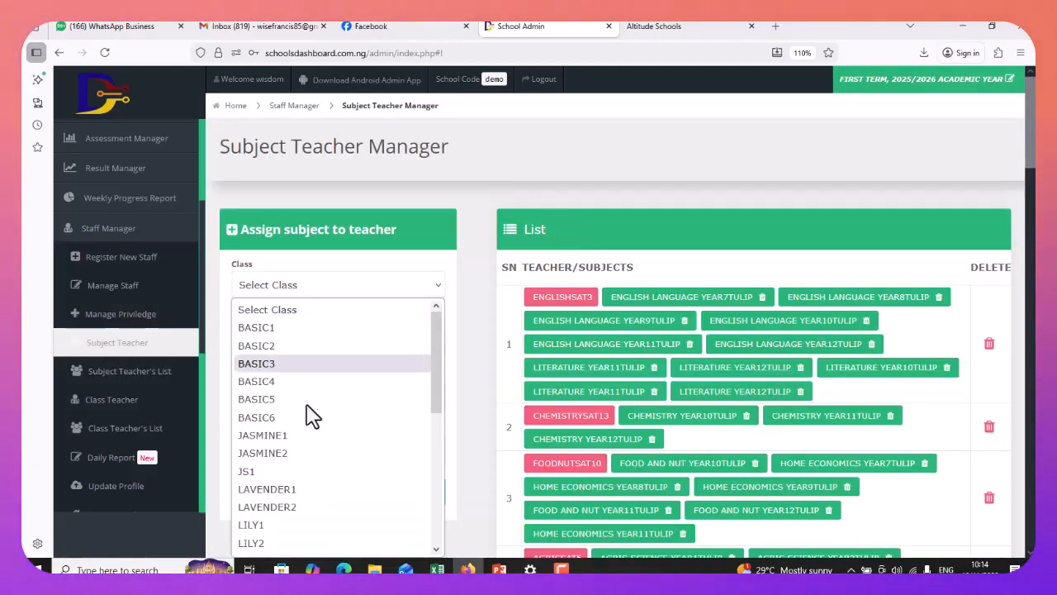
scroll(279, 467, down, 4)
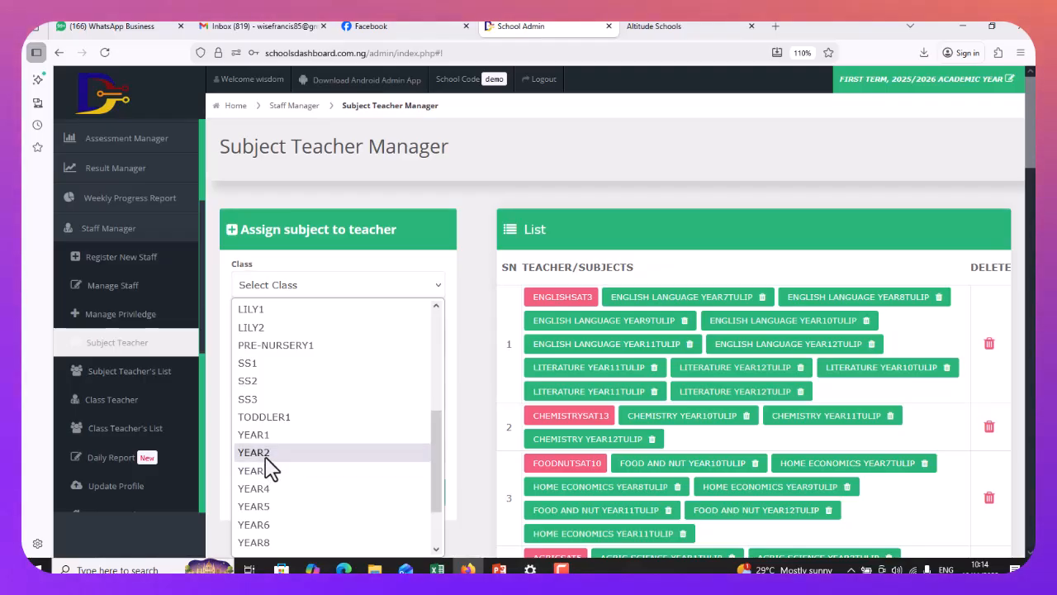
scroll(273, 351, up, 4)
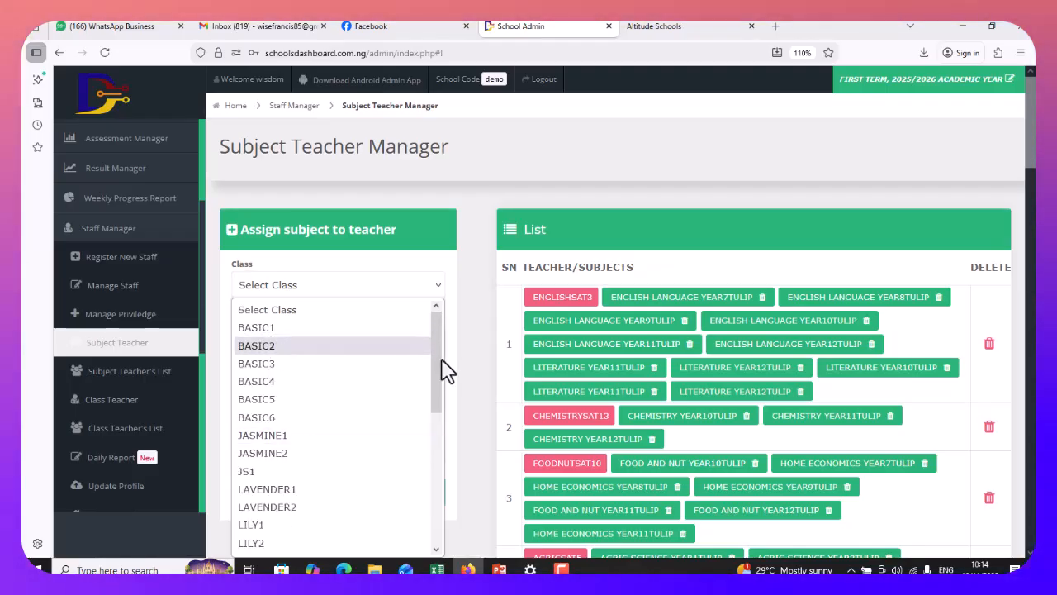
drag(438, 371, 443, 433)
scroll(248, 370, up, 1)
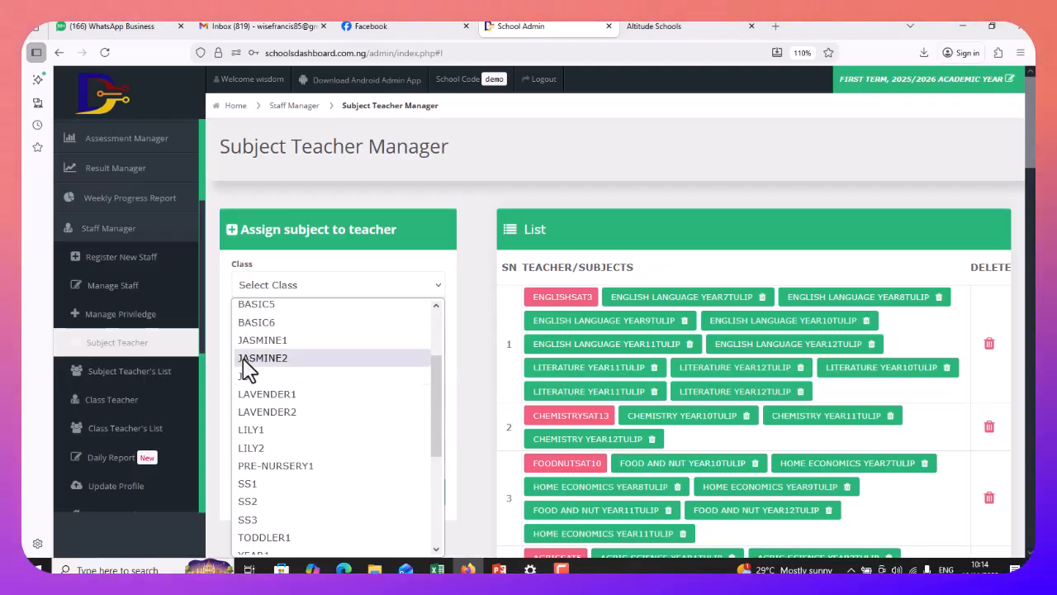
click(248, 372)
click(301, 353)
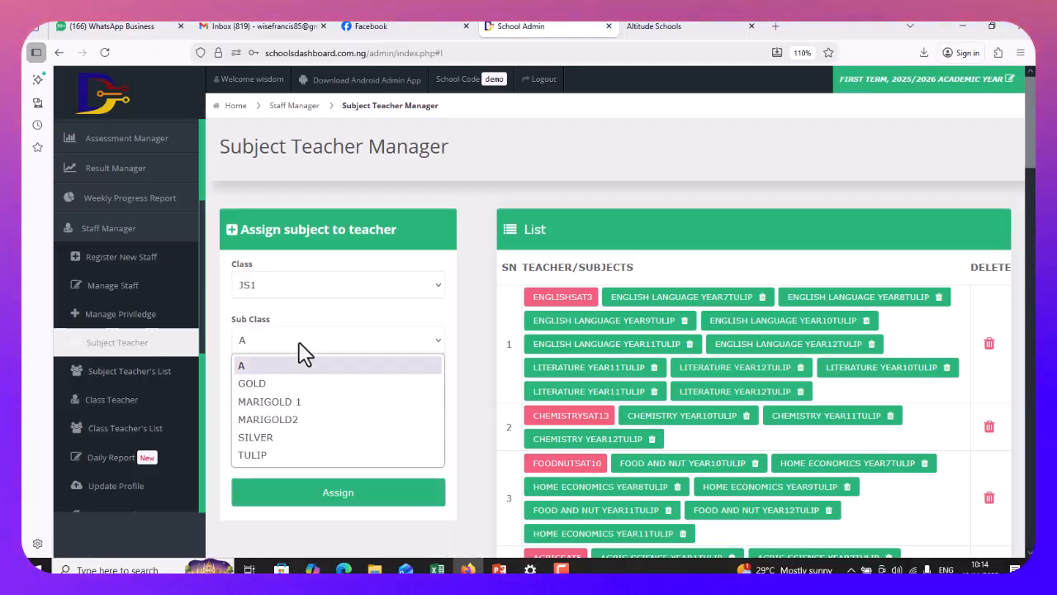
click(256, 365)
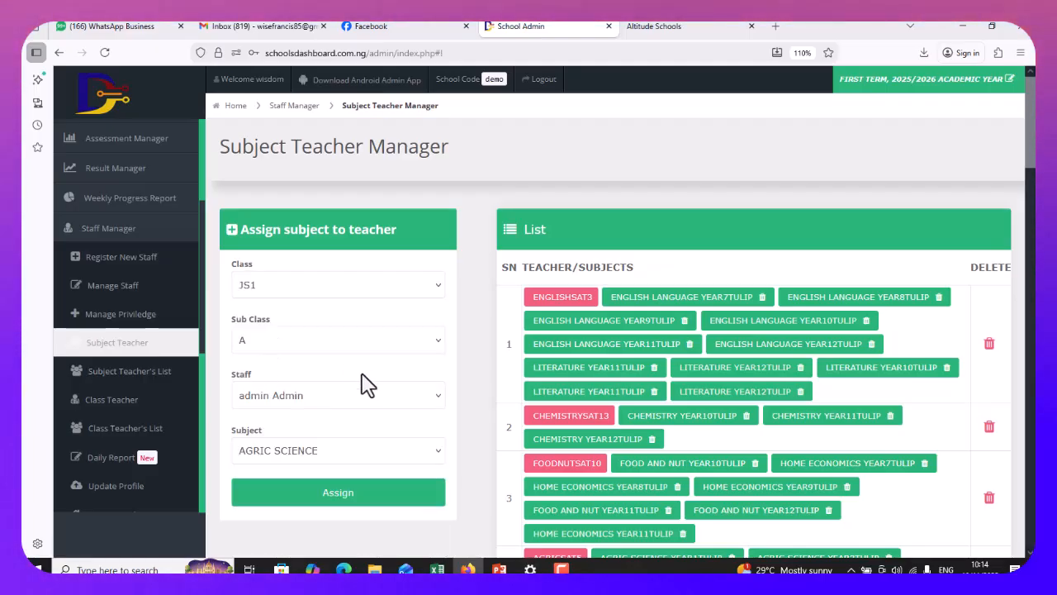
Pick the new staff member and assign them COMPUTER STUDIES
click(311, 403)
click(290, 474)
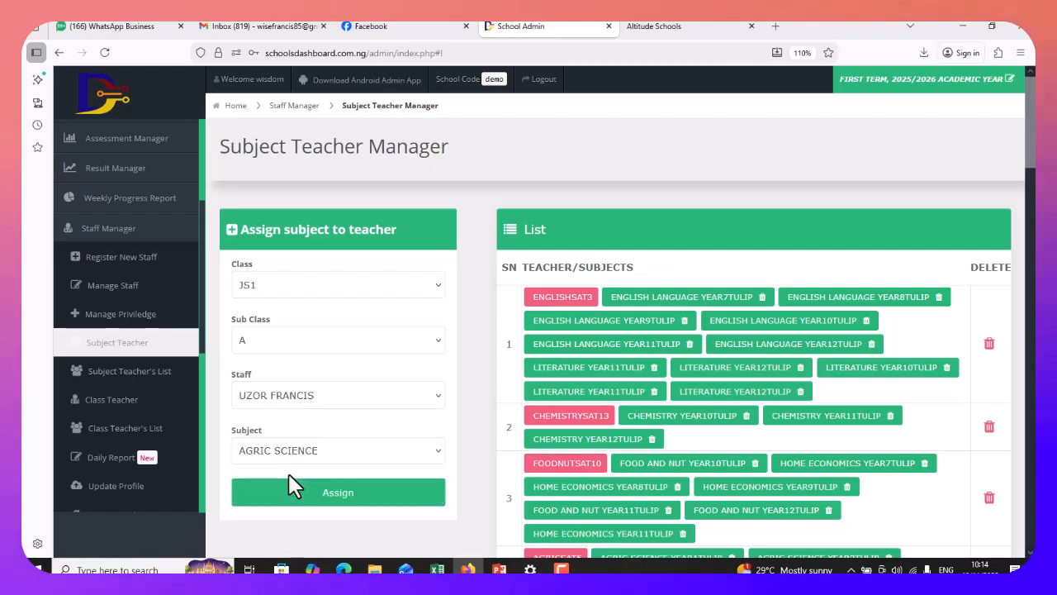
click(288, 453)
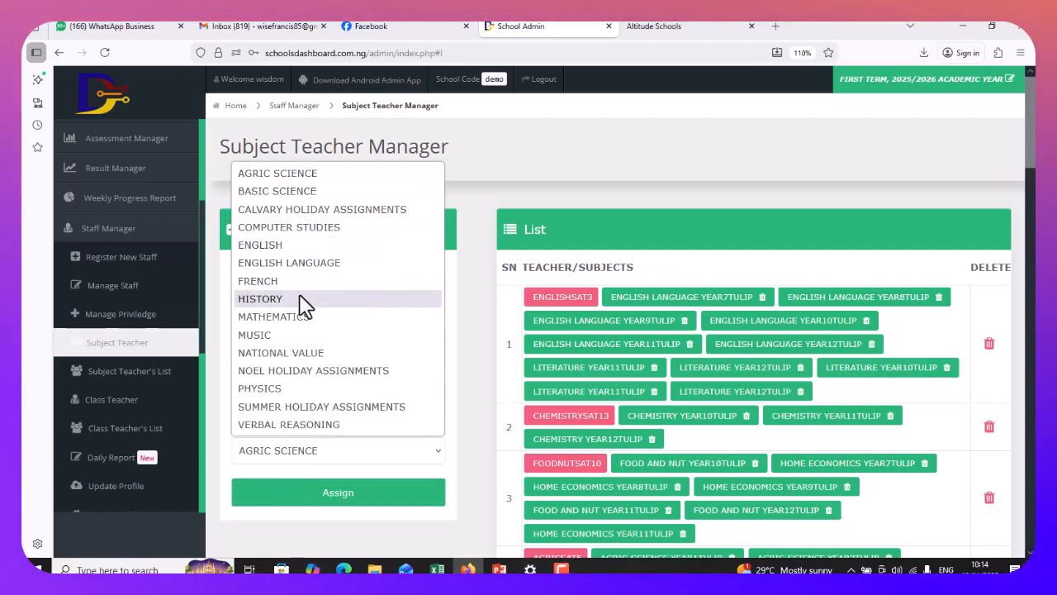
click(316, 231)
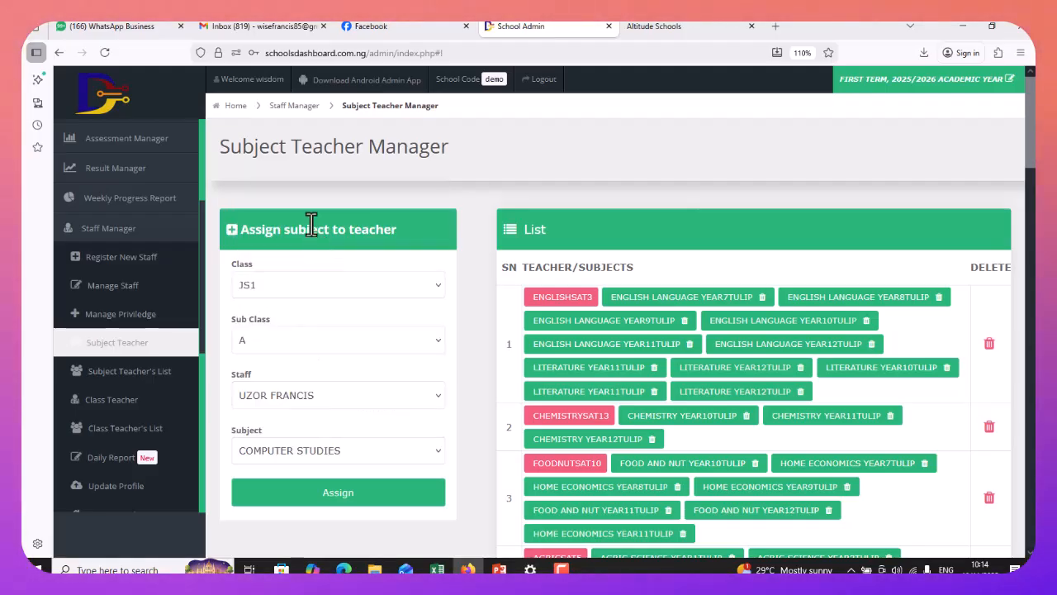
click(329, 496)
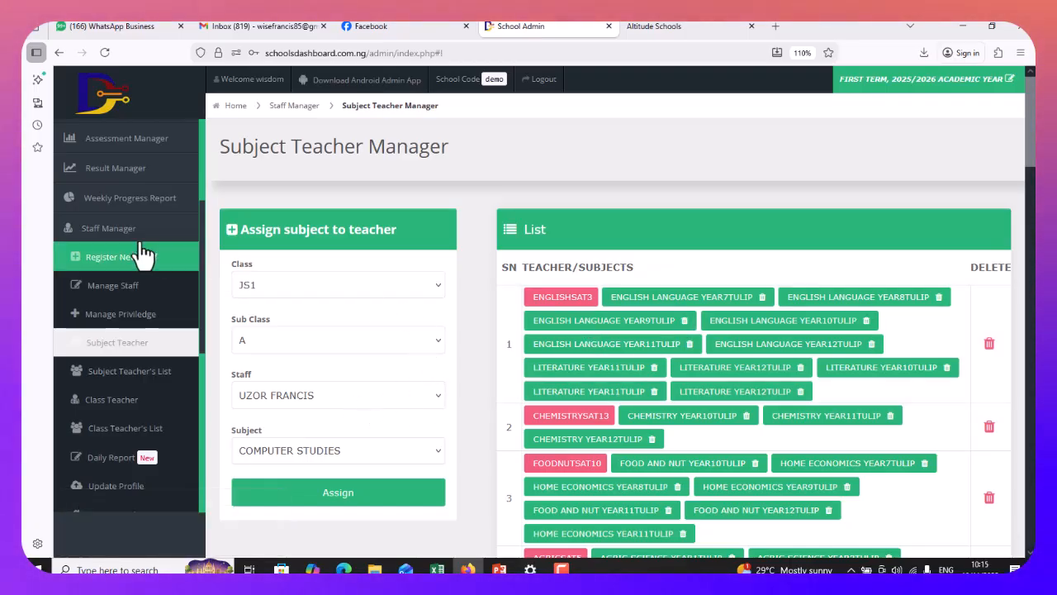
Add the CLASS TEACHER privilege to the new staff member in Manage Priviledge
click(136, 327)
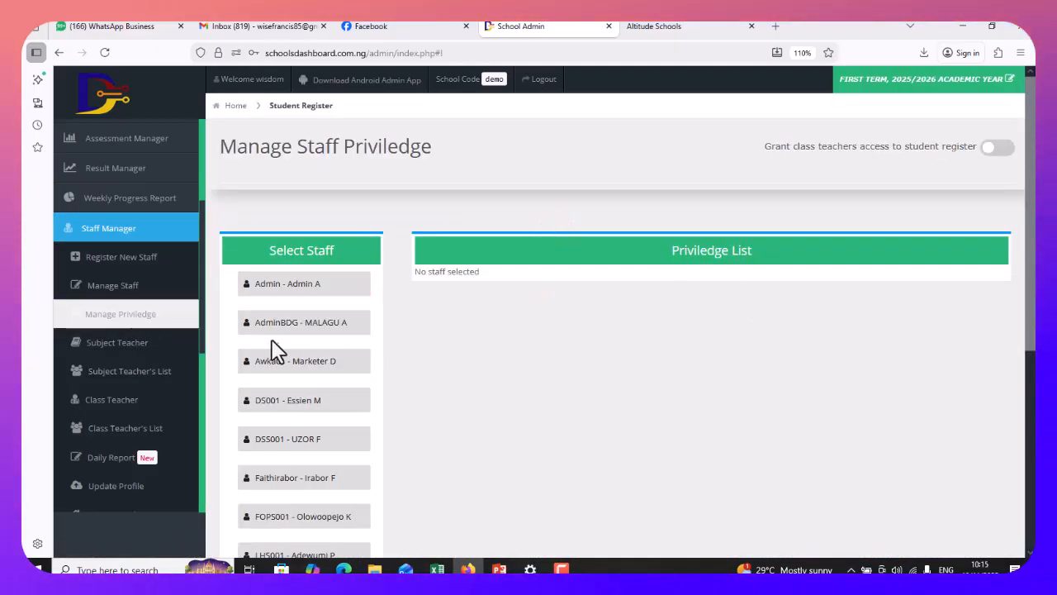
scroll(338, 437, down, 2)
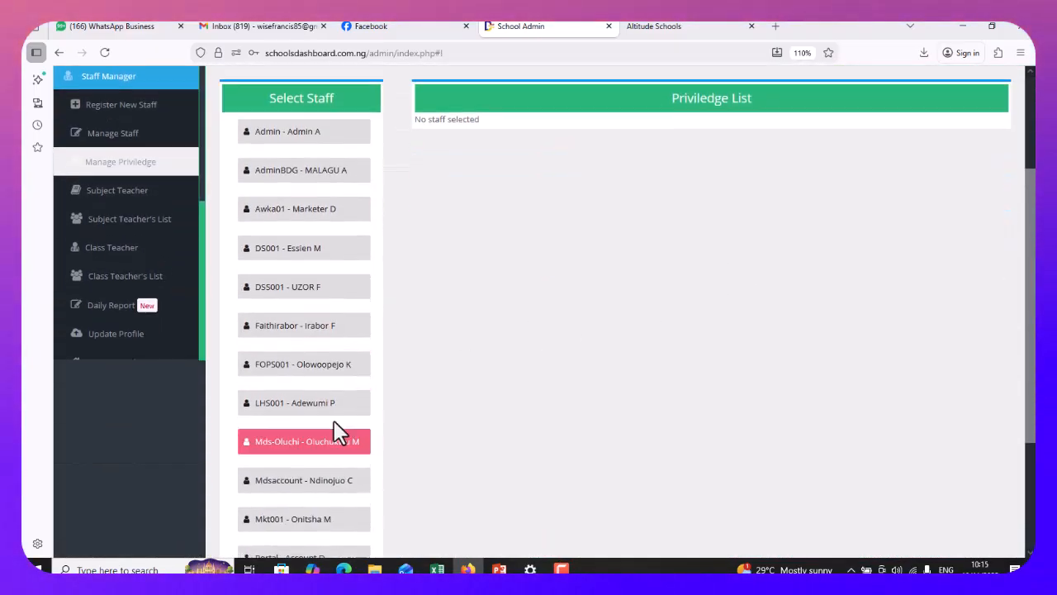
click(283, 288)
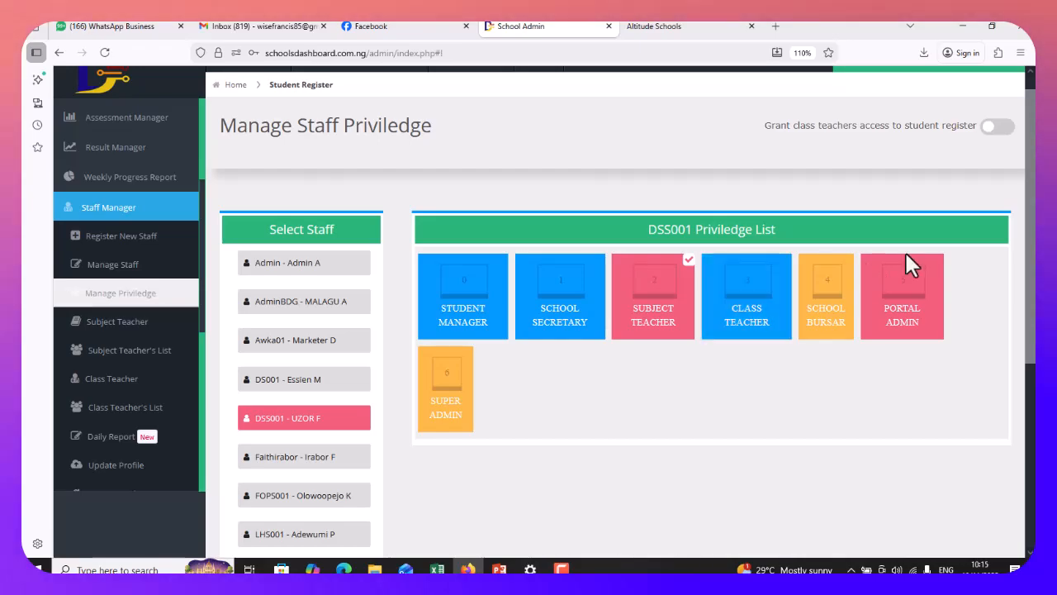
click(766, 289)
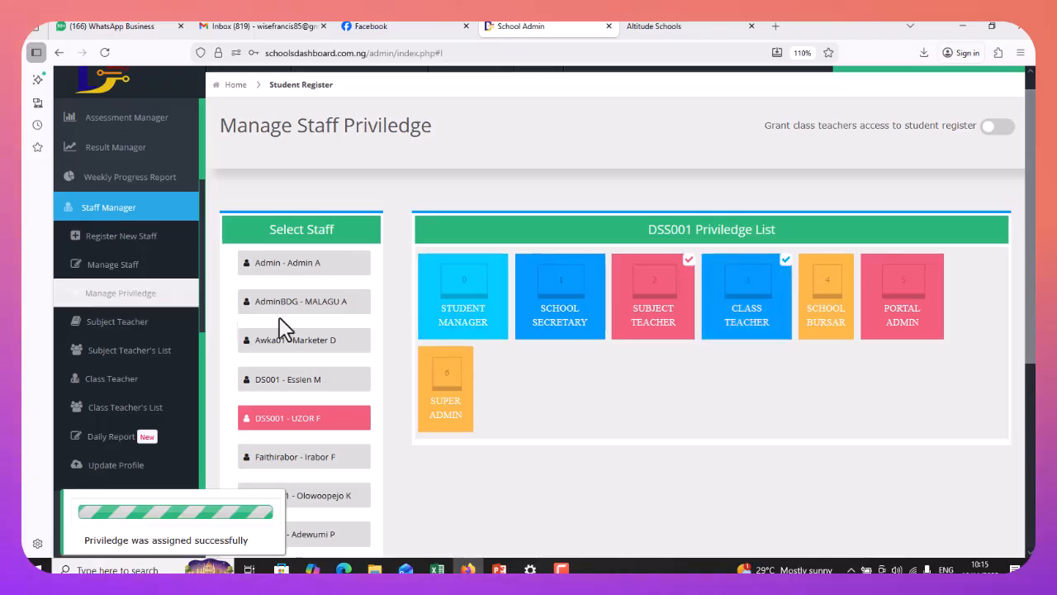
Make the staff member class teacher of JS1 A, then revoke row 1's BASIC4TULIP and YEAR4TULIP assignments
click(111, 381)
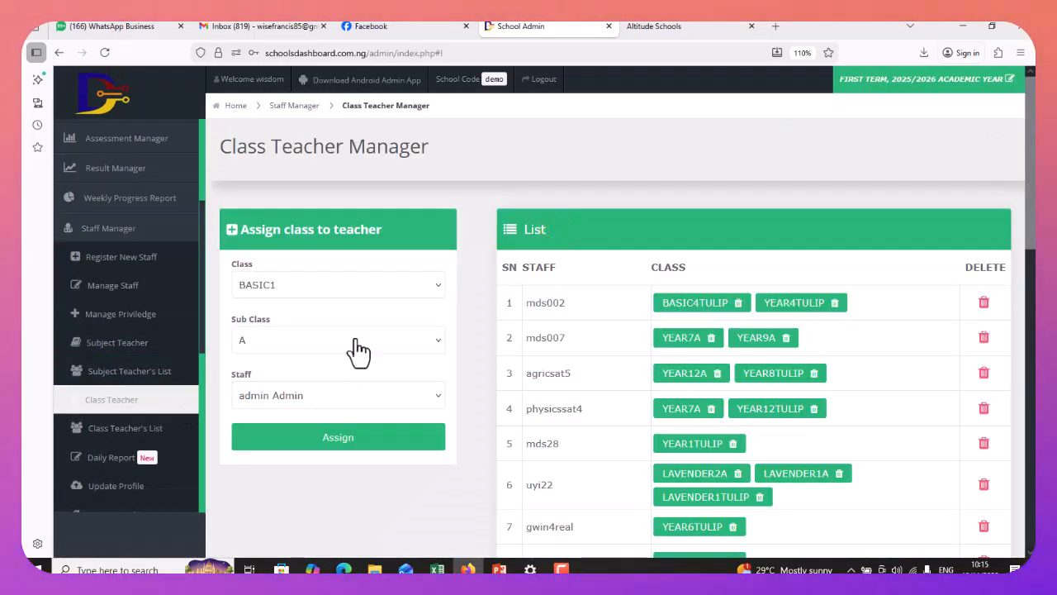
click(343, 286)
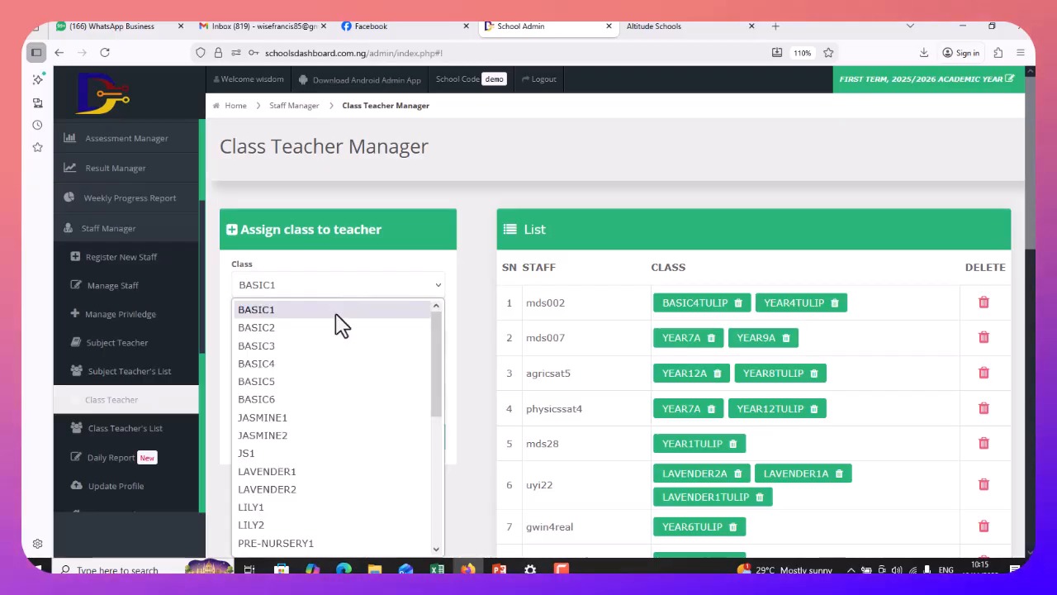
click(271, 454)
click(289, 343)
click(283, 368)
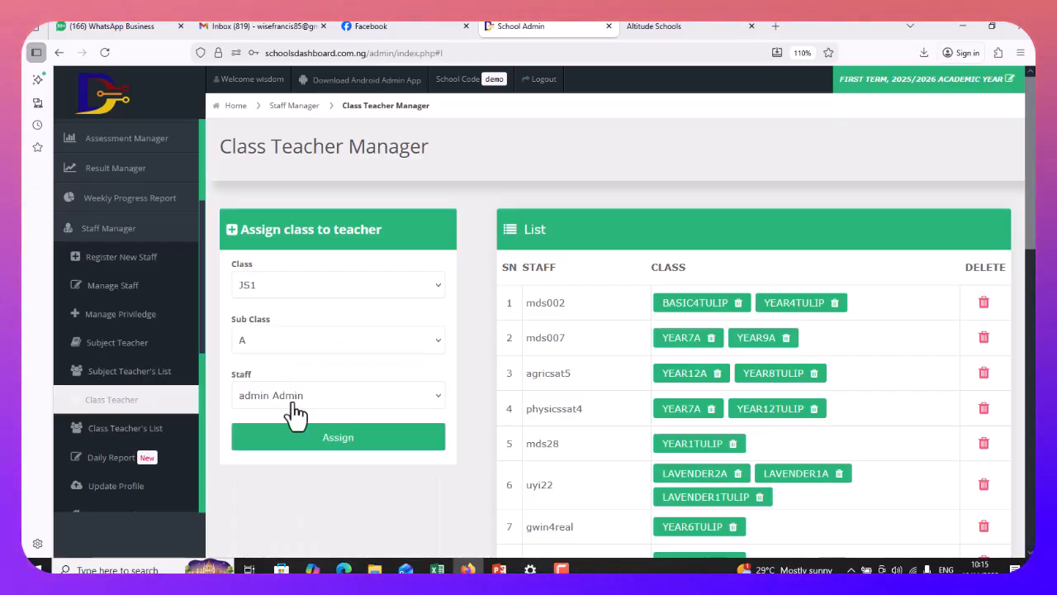
click(299, 398)
key(Escape)
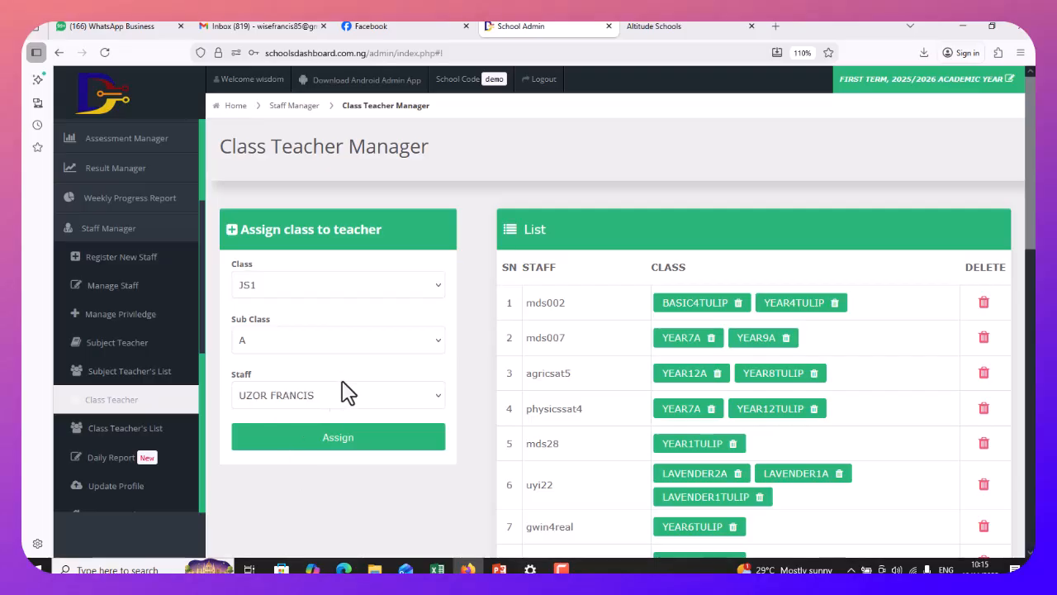
click(340, 438)
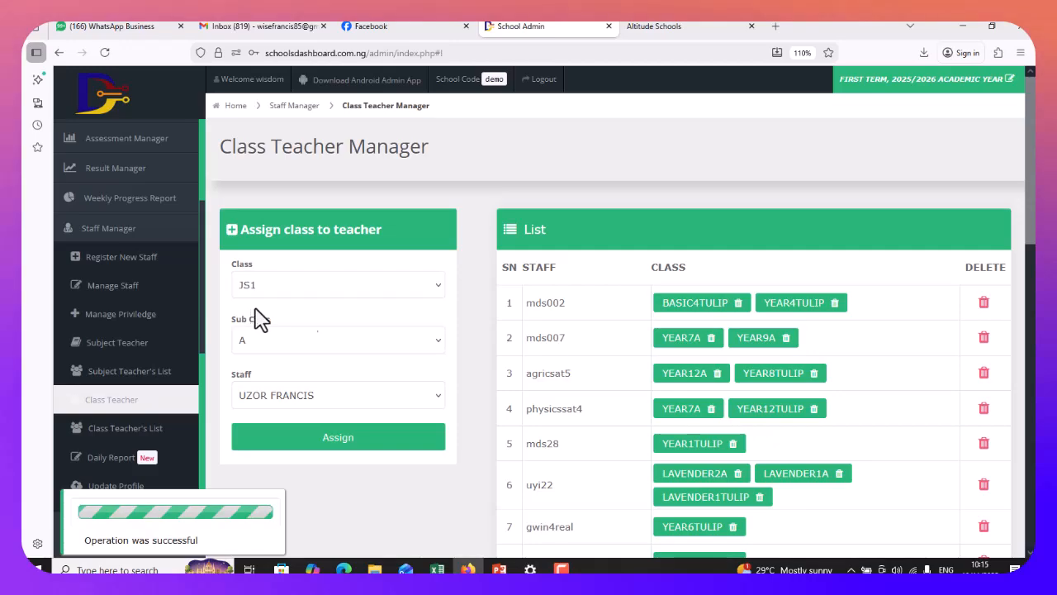
click(983, 304)
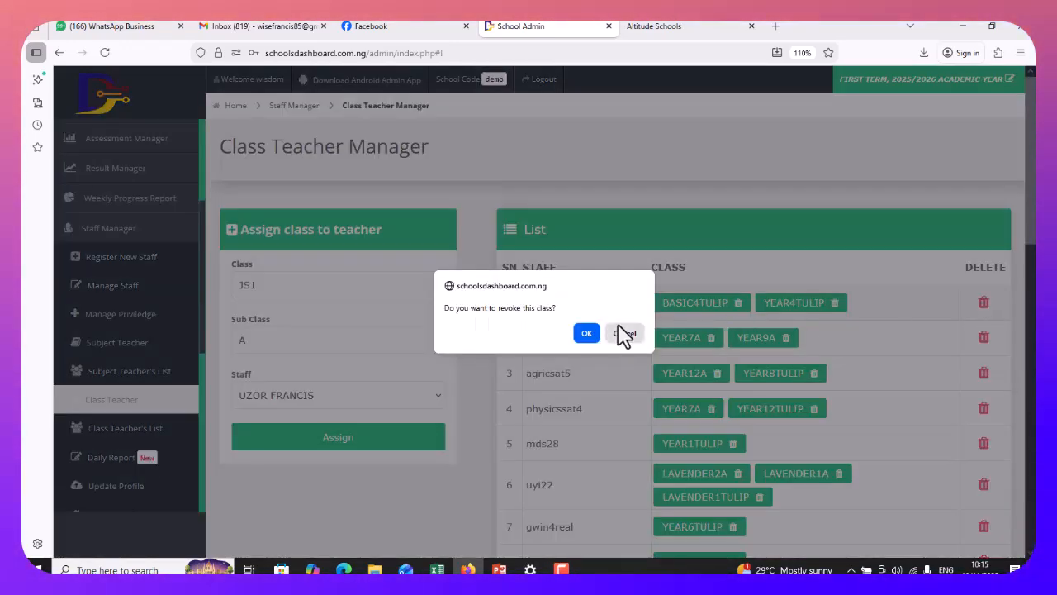
click(586, 332)
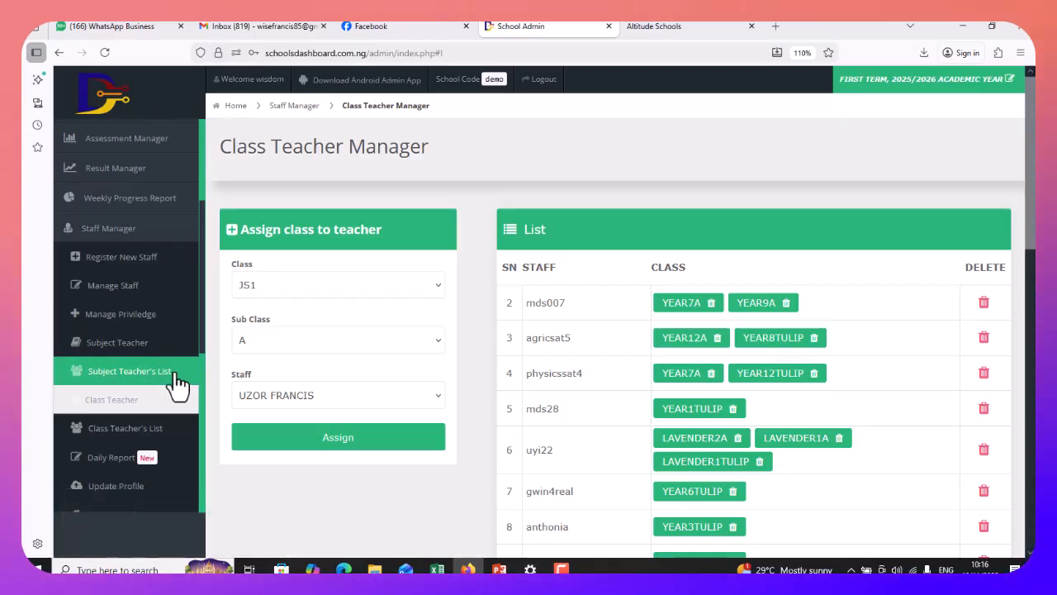
View the new staff member's privileges, showing Subject Teacher and Class Teacher granted
click(145, 324)
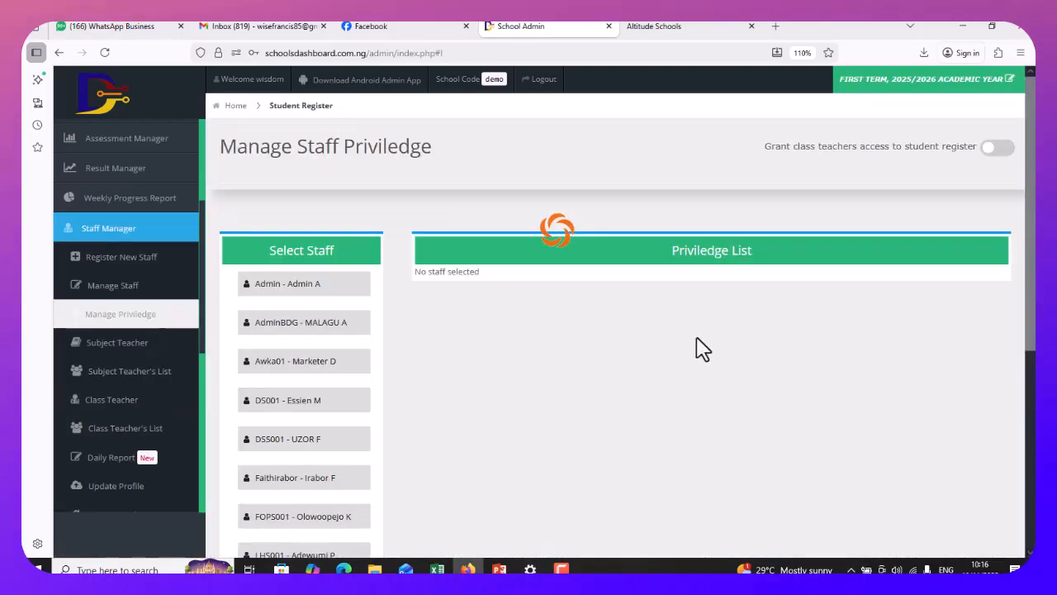
click(312, 442)
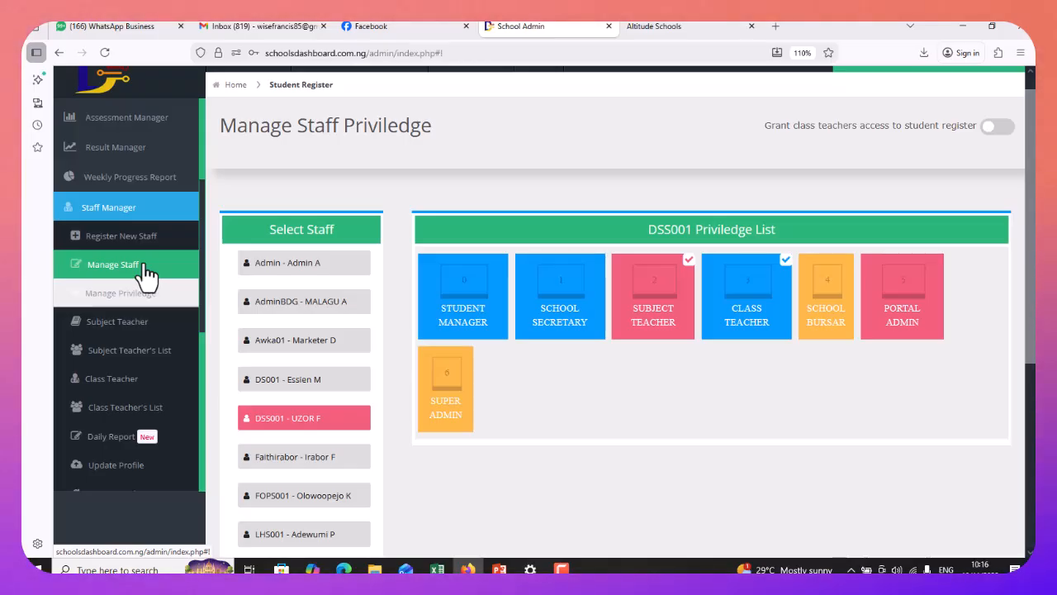
click(141, 217)
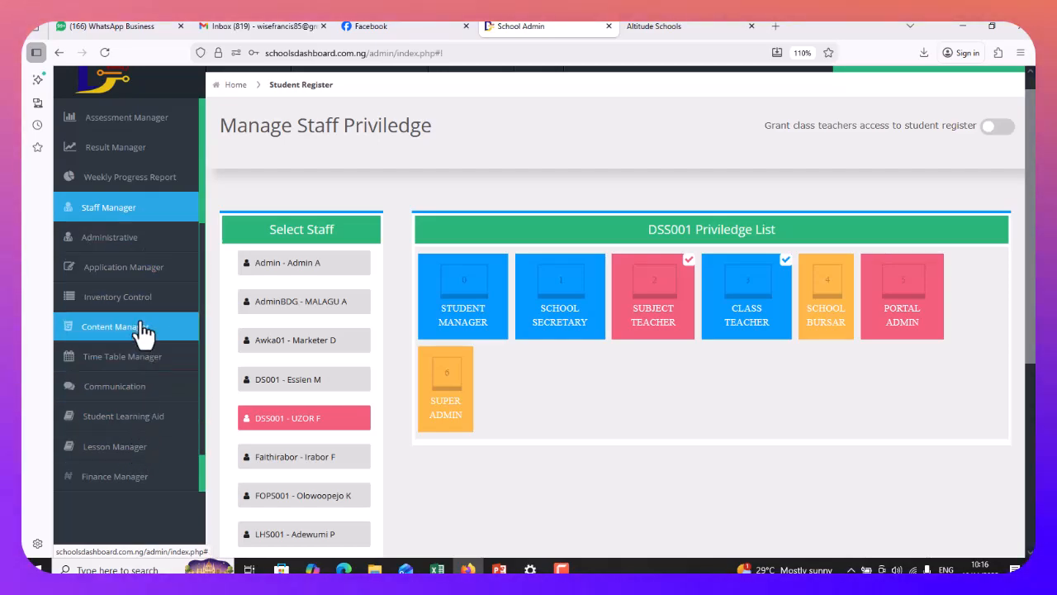
Open Assessment Manager > Secondary > Termly Result Format, listing formats 1–11 and each class's format
scroll(144, 277, up, 5)
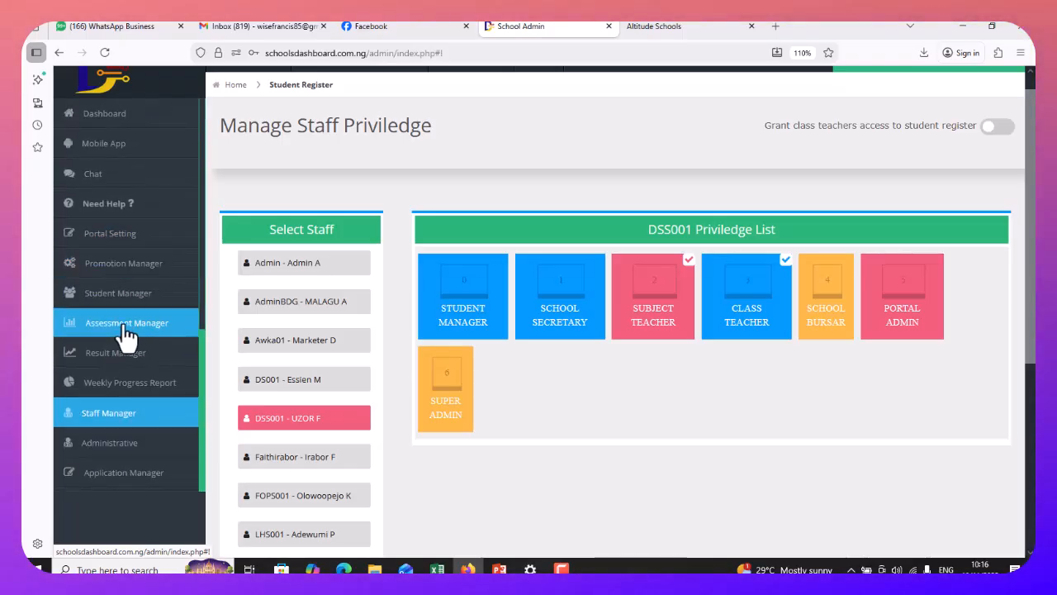
click(125, 331)
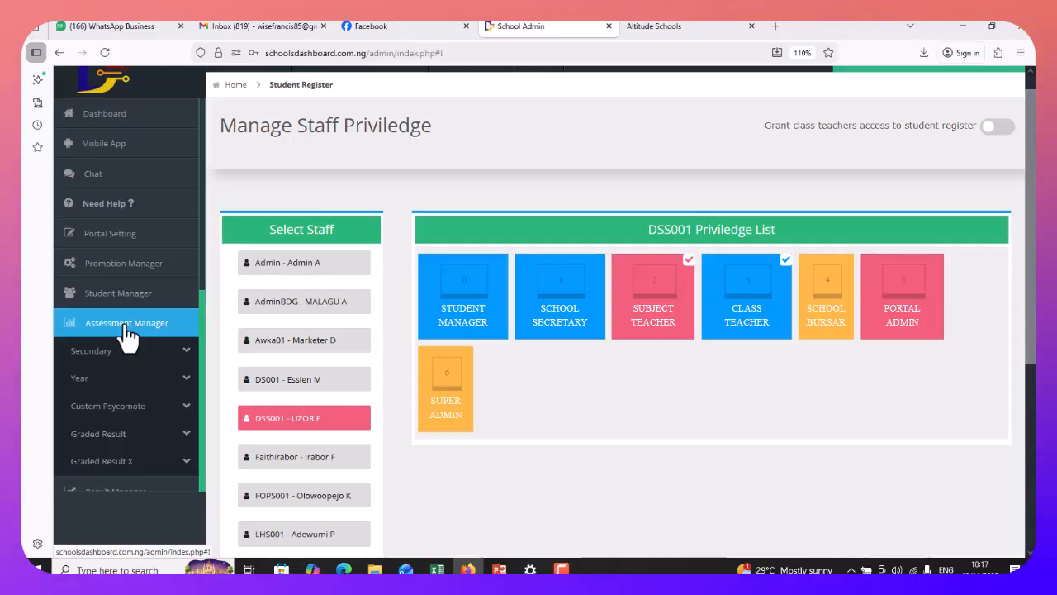
click(113, 355)
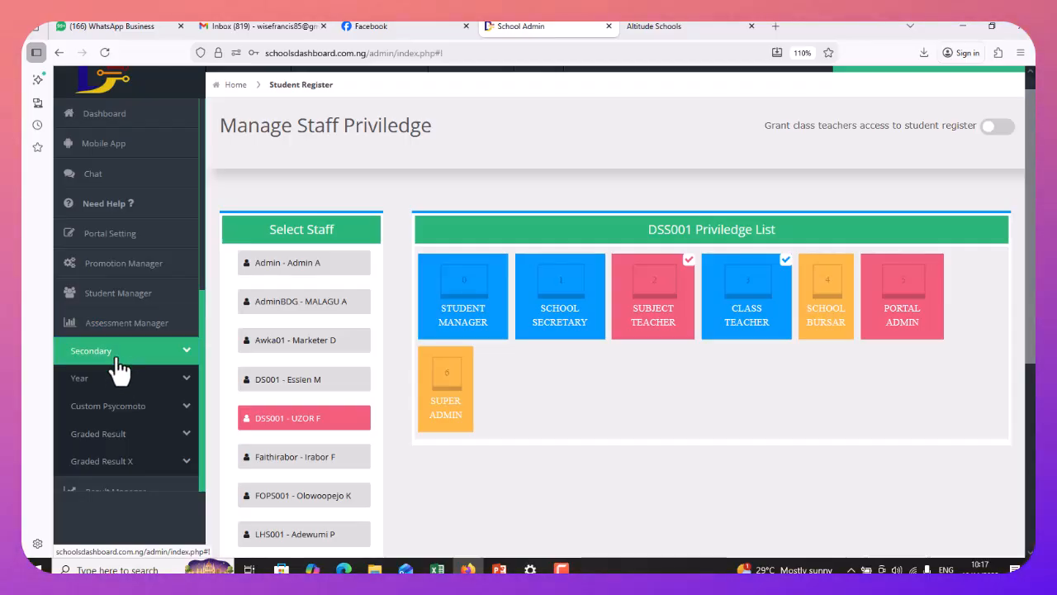
scroll(120, 369, down, 3)
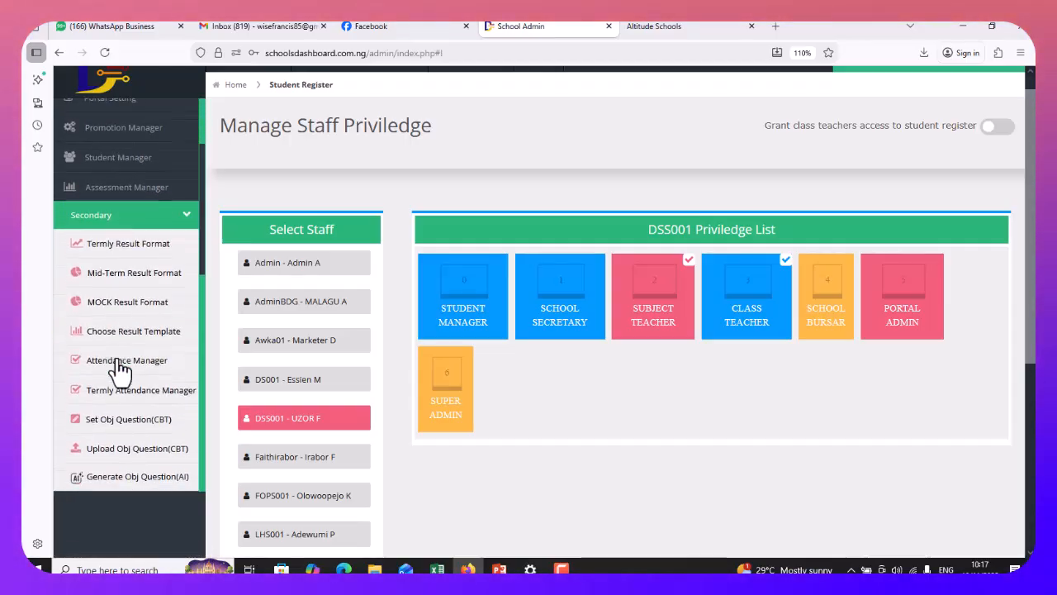
click(121, 248)
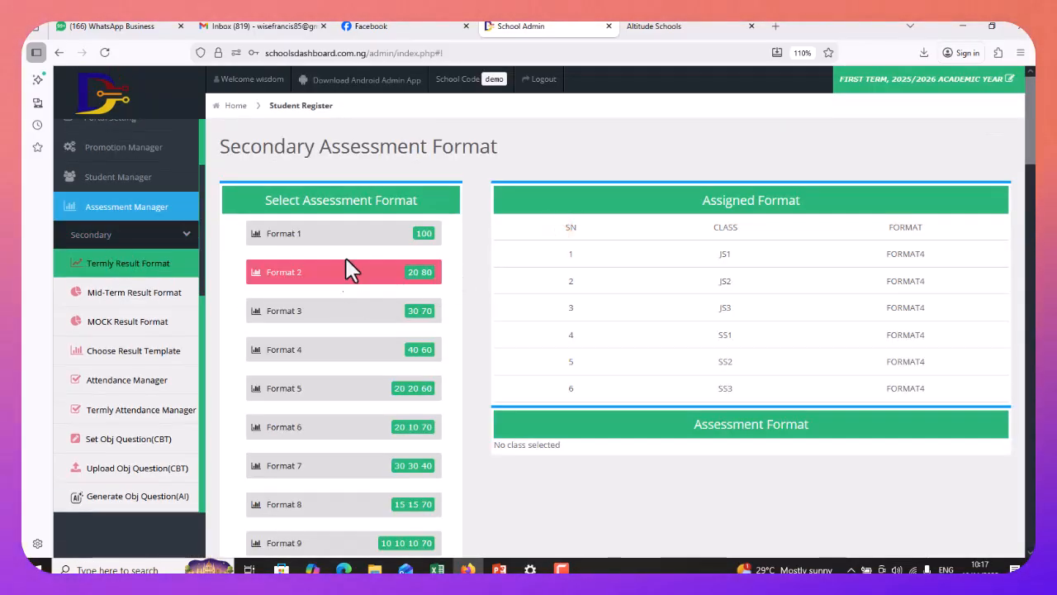
scroll(363, 304, down, 5)
scroll(365, 273, up, 3)
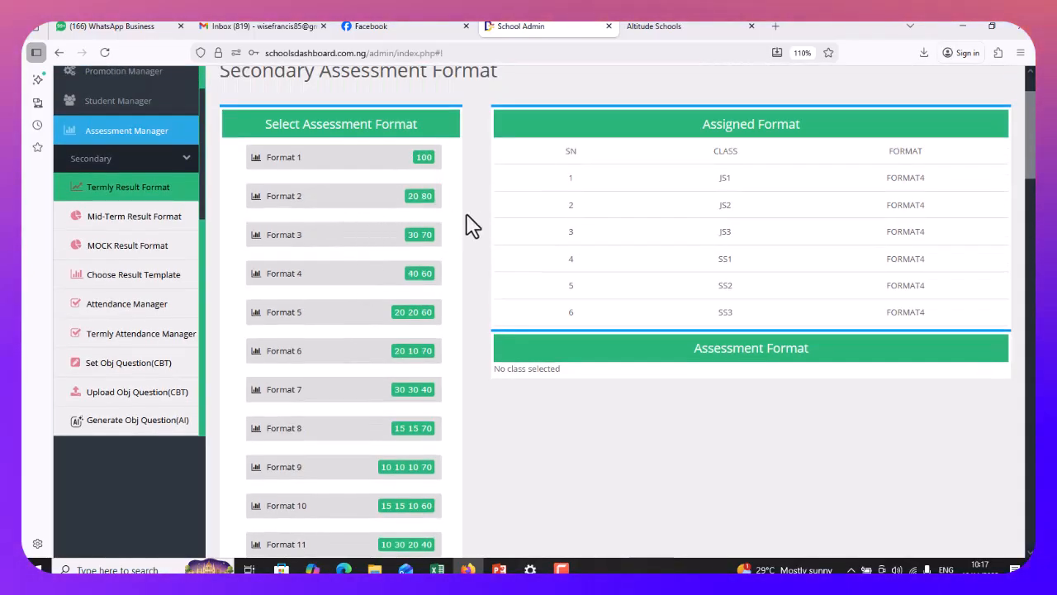
Tick JS1, SS1, SS2 and SS3 under Assign Format To Class for Format 4
click(305, 283)
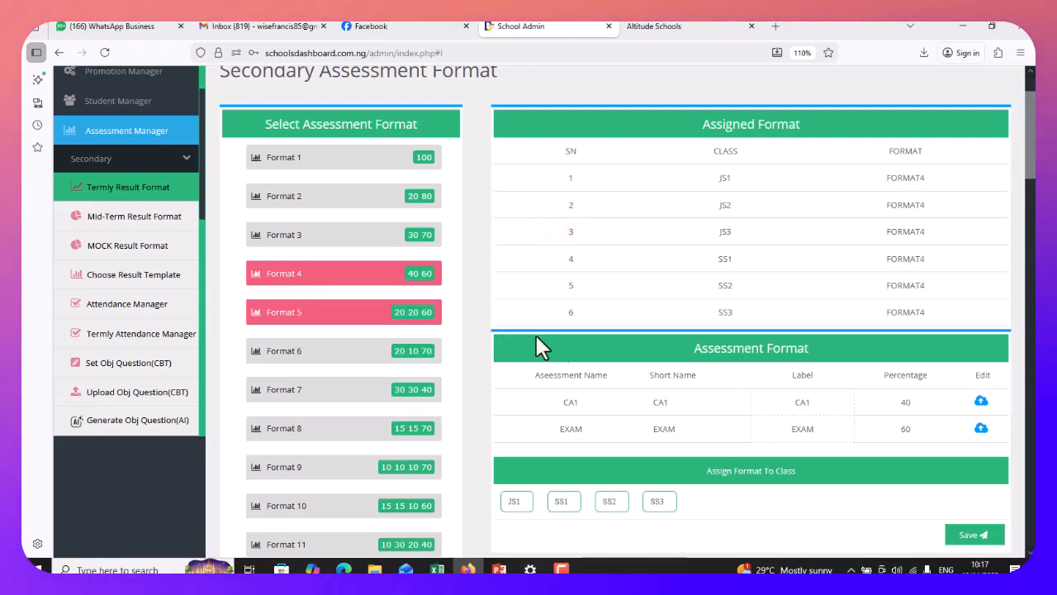
scroll(628, 372, down, 3)
scroll(628, 347, up, 1)
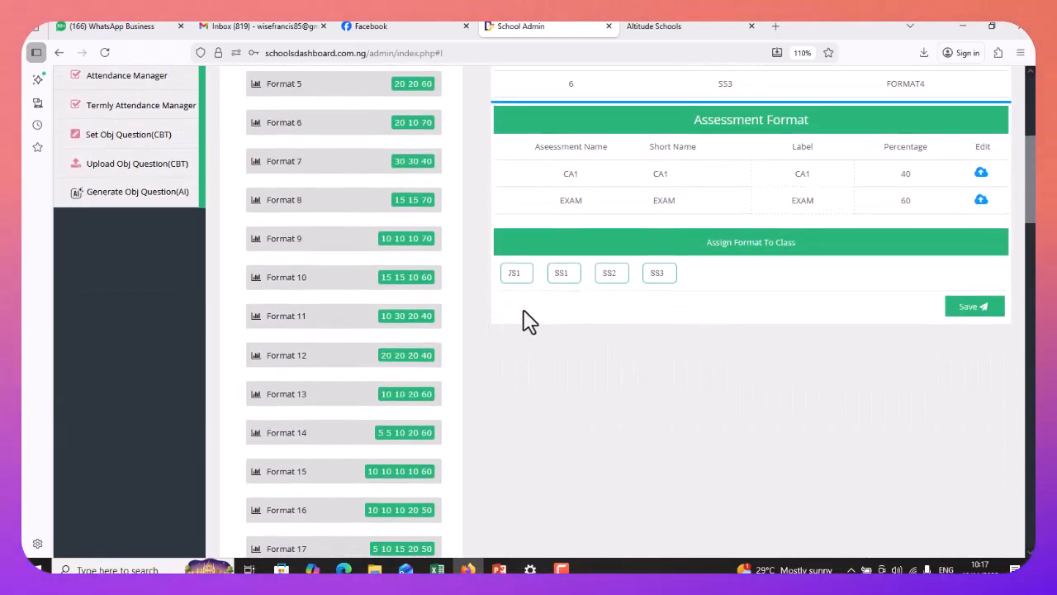
click(513, 275)
click(569, 275)
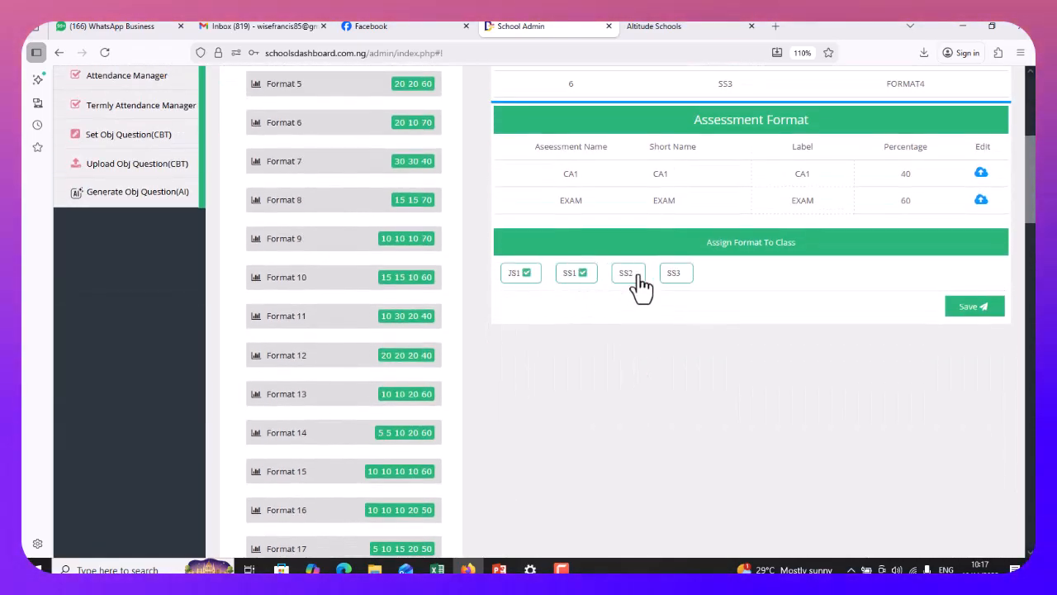
click(629, 277)
click(676, 275)
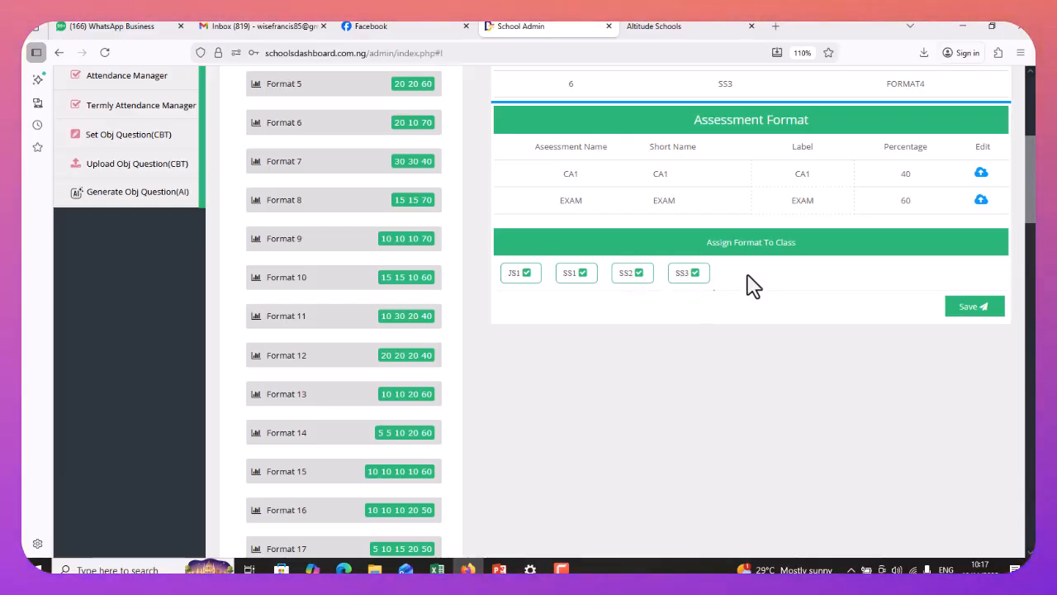
Relabel the CA1 assessment as CA and save Format 4 (CA 40, EXAM 60)
scroll(809, 234, up, 1)
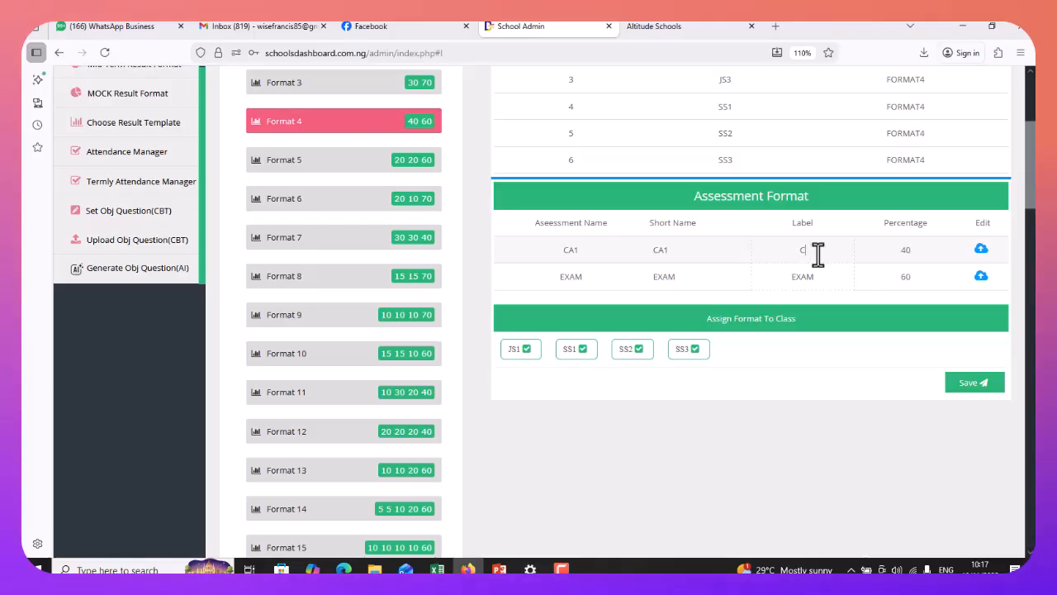
text(ES)
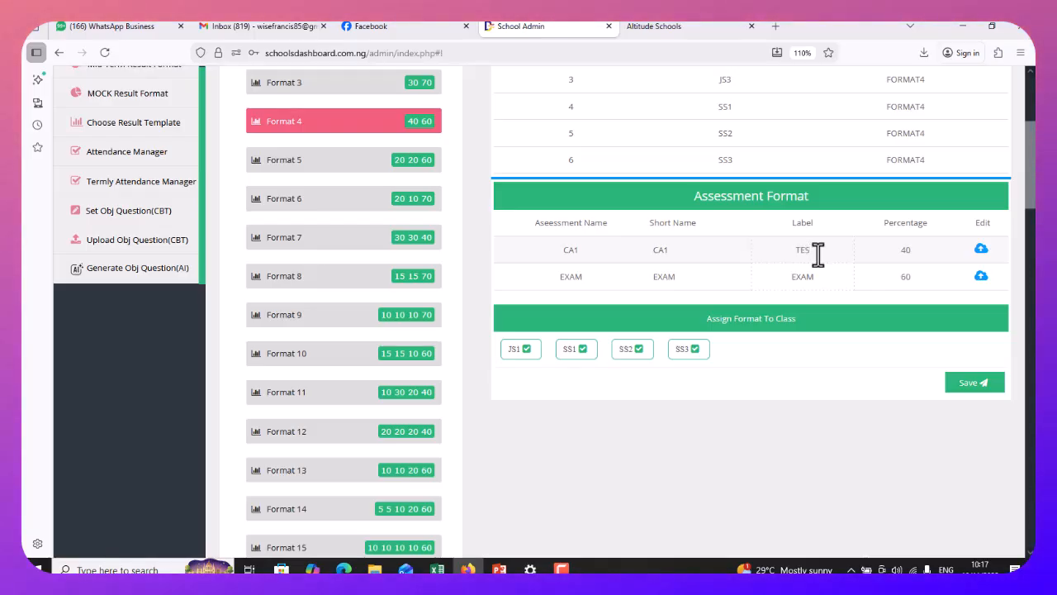
key(BackSpace)
key(BackSpace)
key(BackSpace)
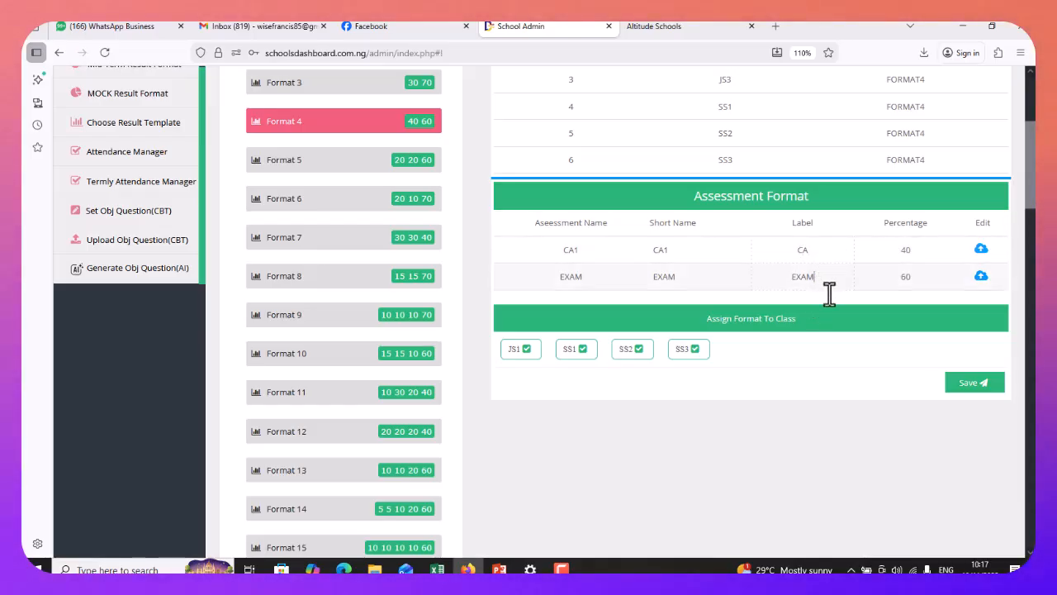
click(973, 384)
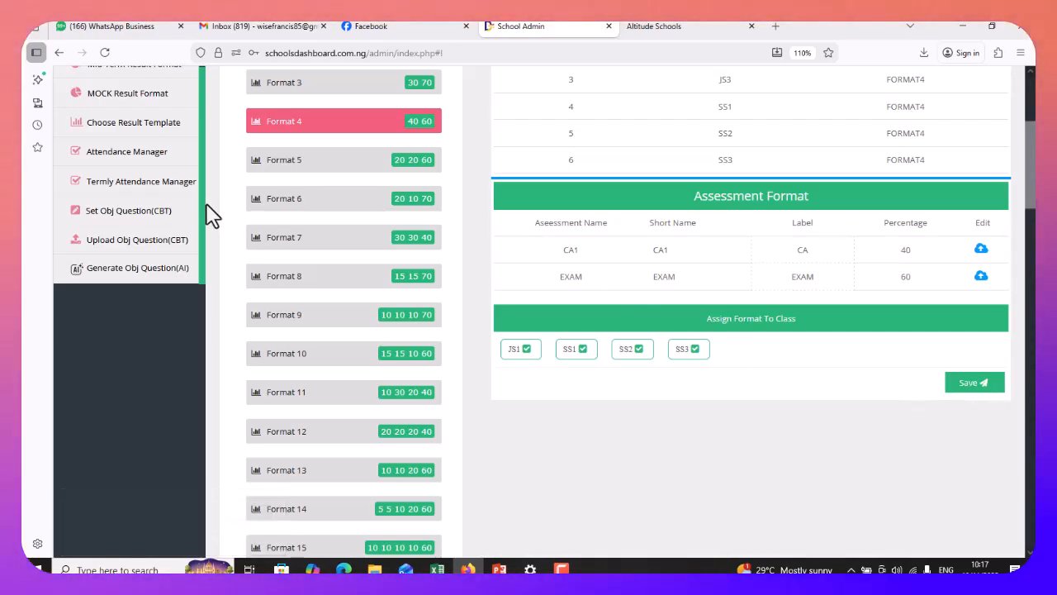
scroll(210, 240, up, 3)
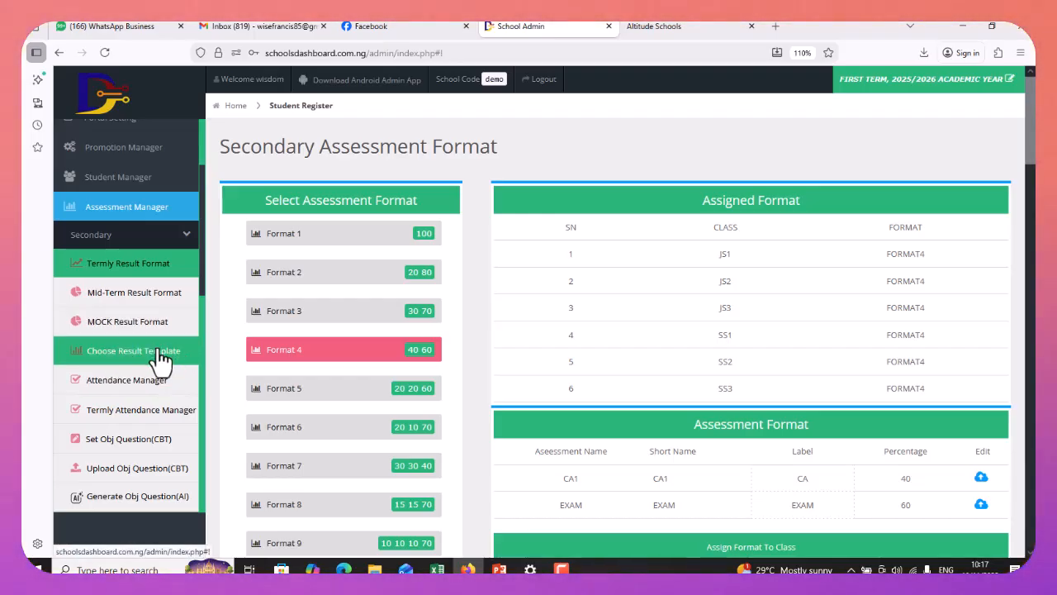
Open Choose Result Template and browse the secondary templates such as Default, Compact and Premier
click(148, 361)
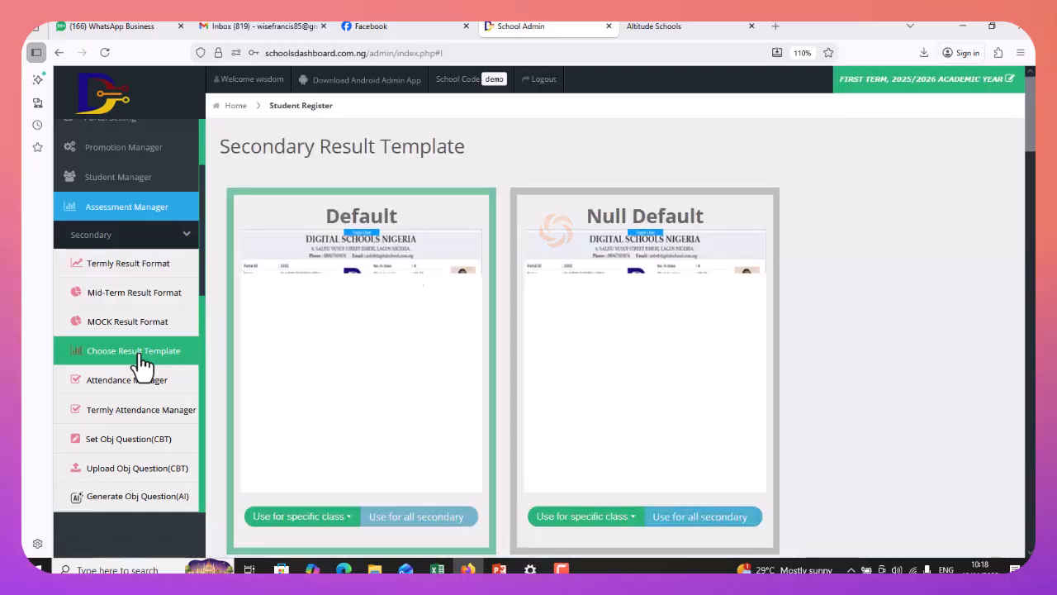
scroll(663, 318, down, 3)
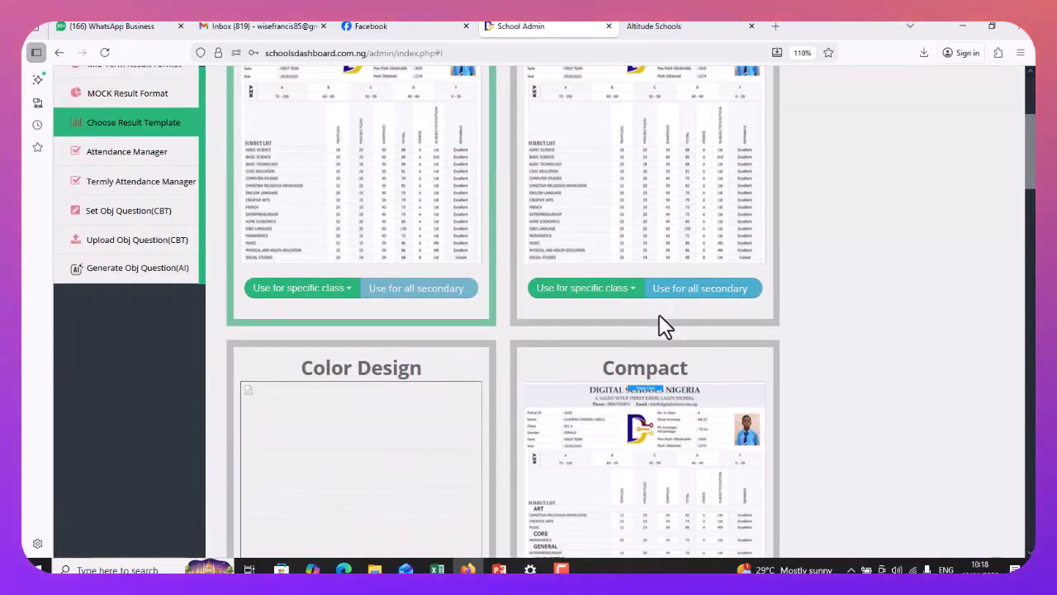
scroll(421, 215, up, 2)
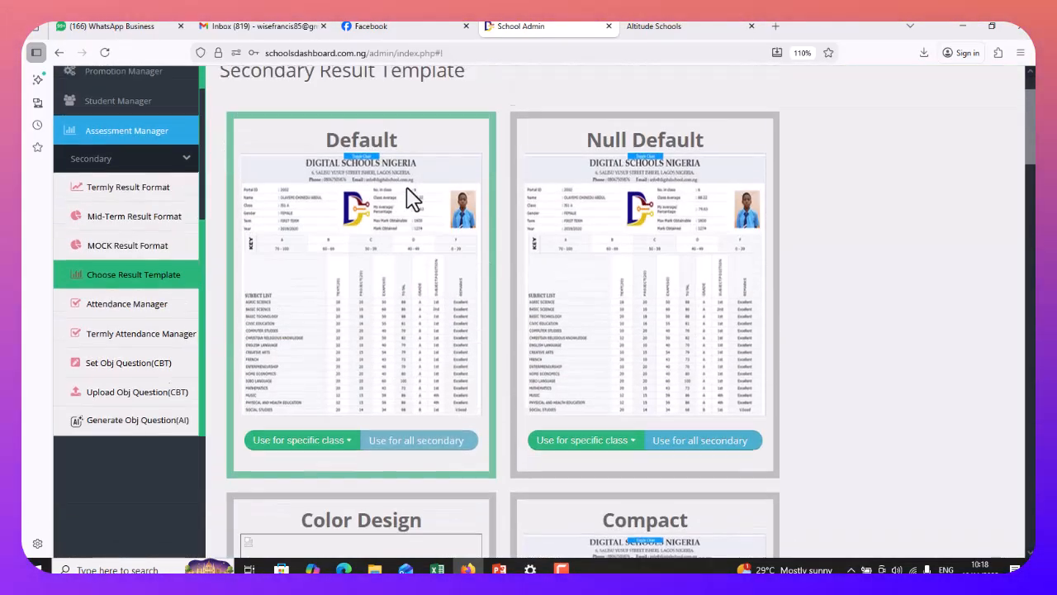
scroll(693, 404, down, 4)
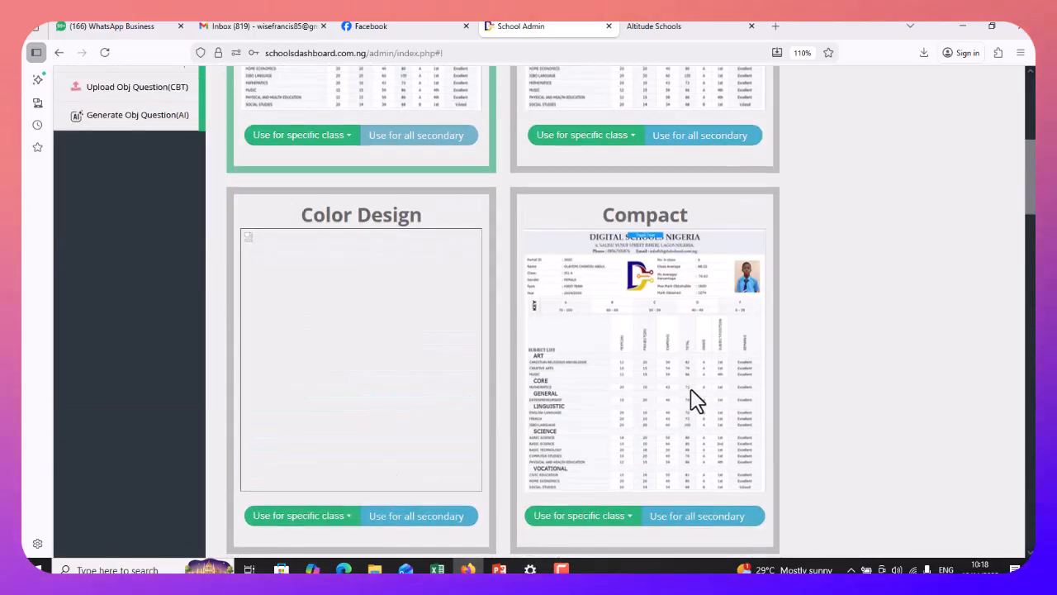
scroll(696, 401, up, 2)
scroll(696, 402, down, 10)
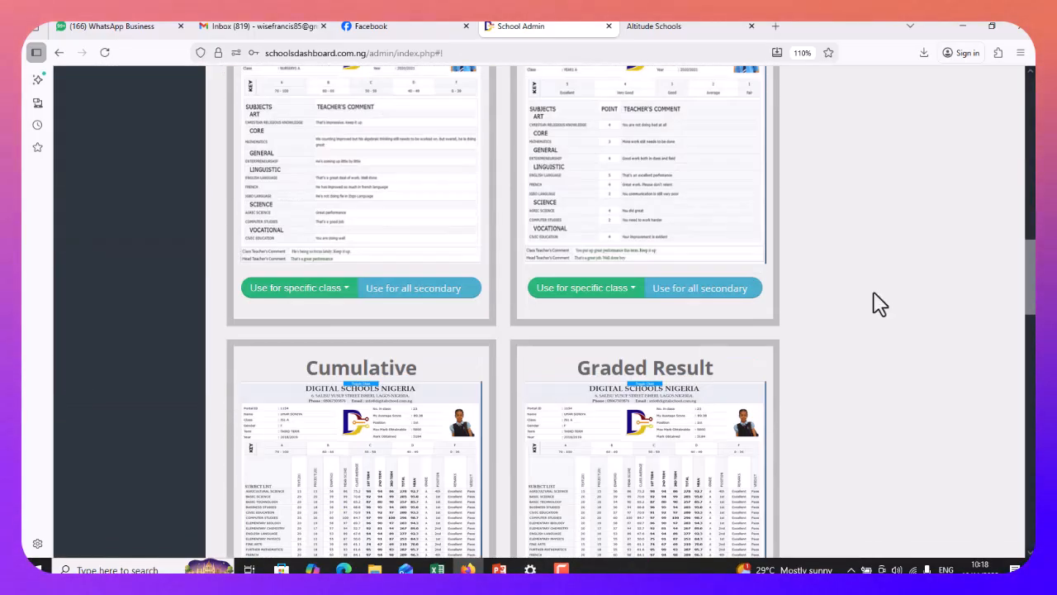
drag(1031, 280, 1032, 116)
scroll(319, 331, down, 2)
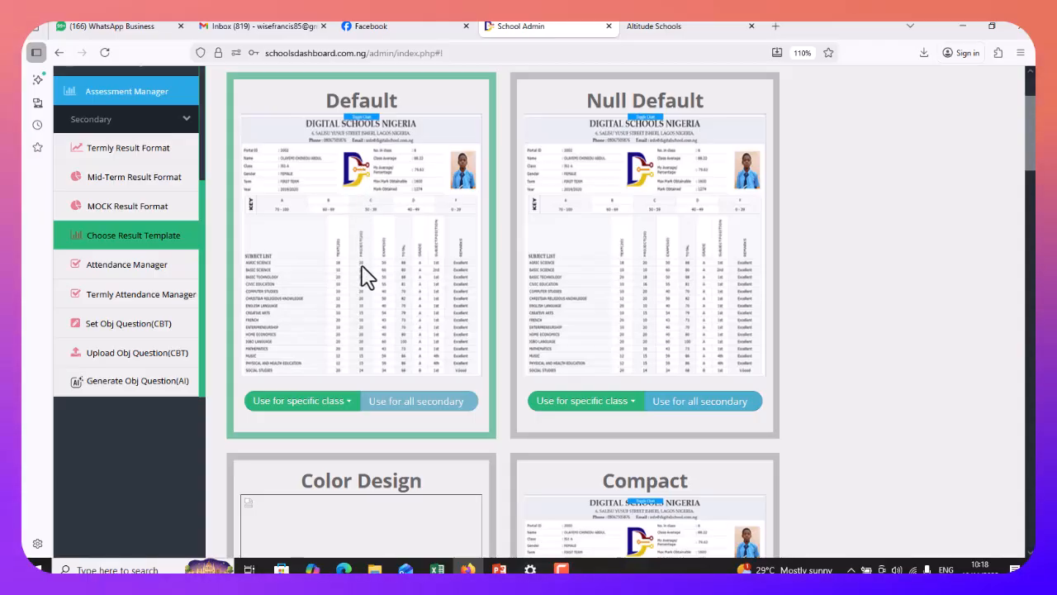
mouse_move(342, 410)
scroll(409, 248, down, 5)
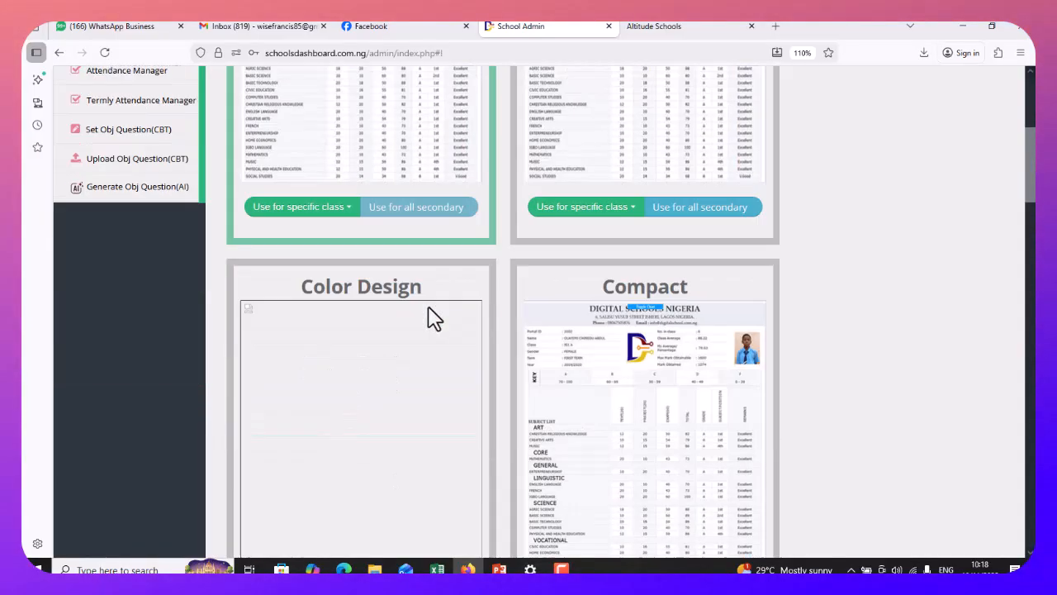
scroll(413, 206, up, 2)
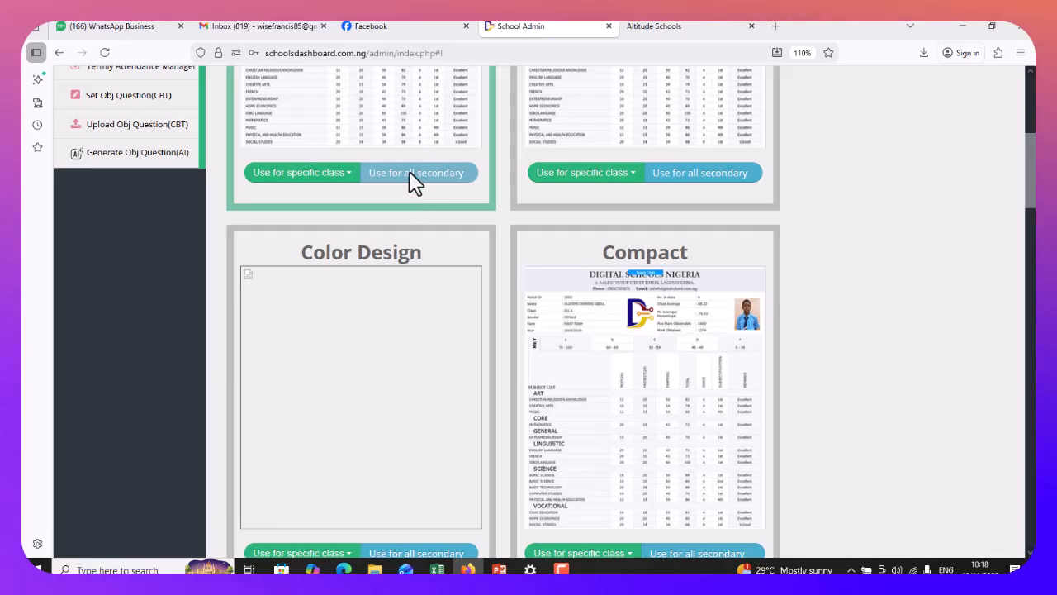
scroll(809, 279, up, 2)
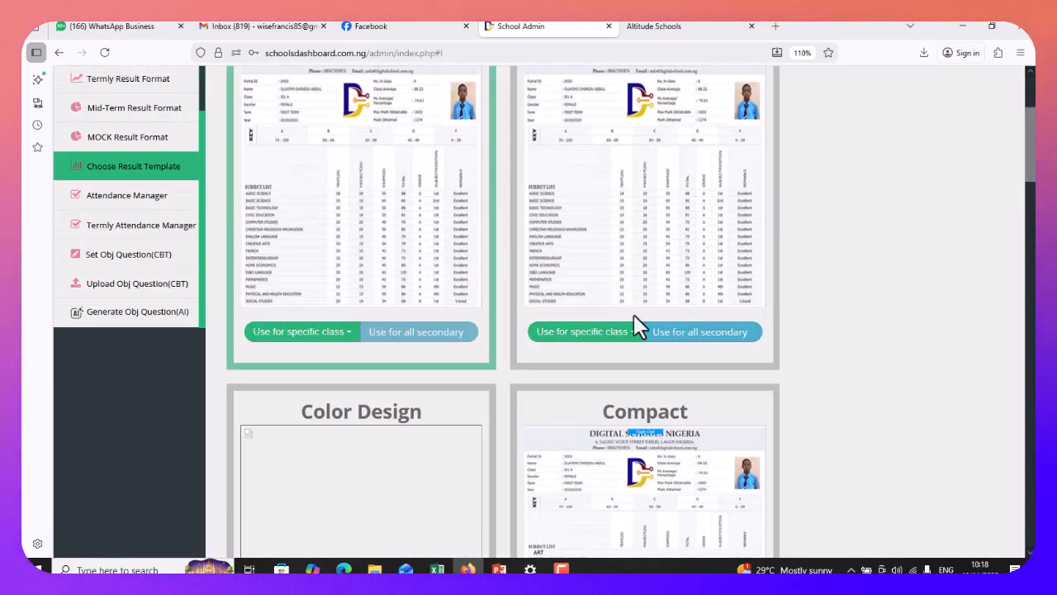
Switch JS1 to the Default result template, confirming the prompt with OK
mouse_move(314, 347)
click(299, 370)
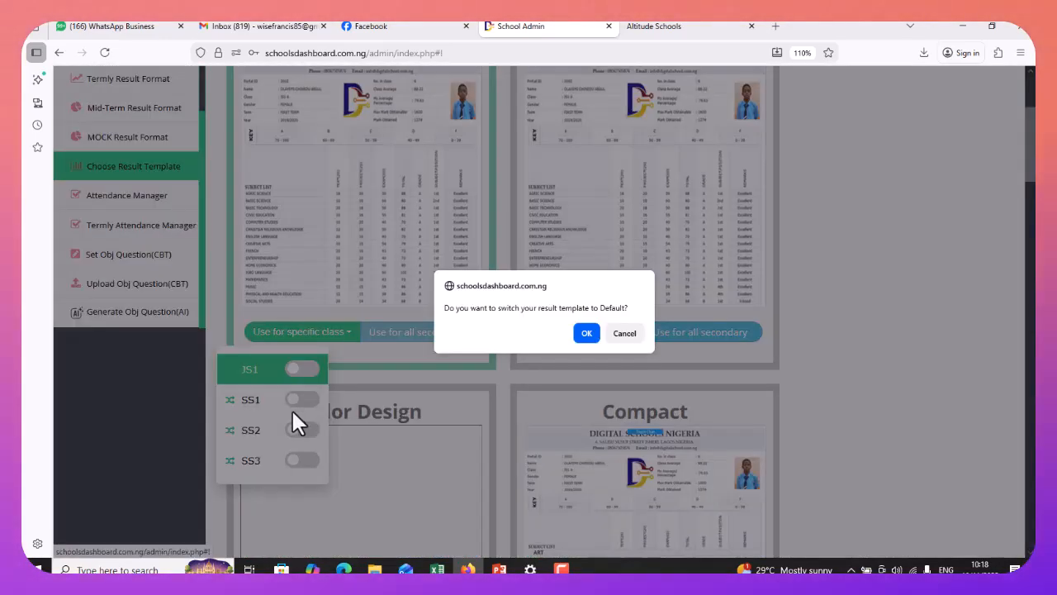
click(587, 334)
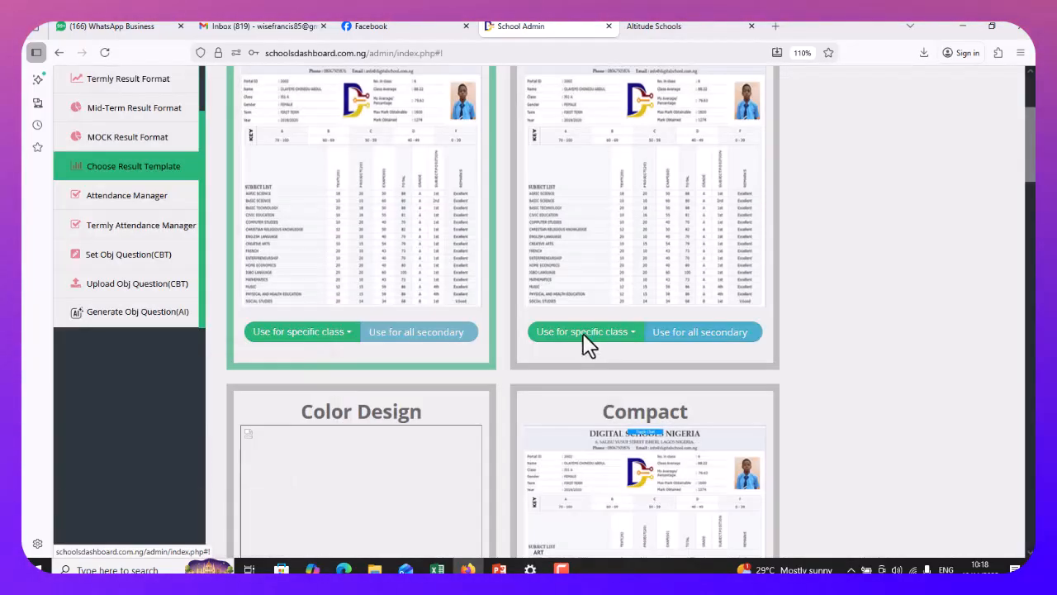
mouse_move(349, 342)
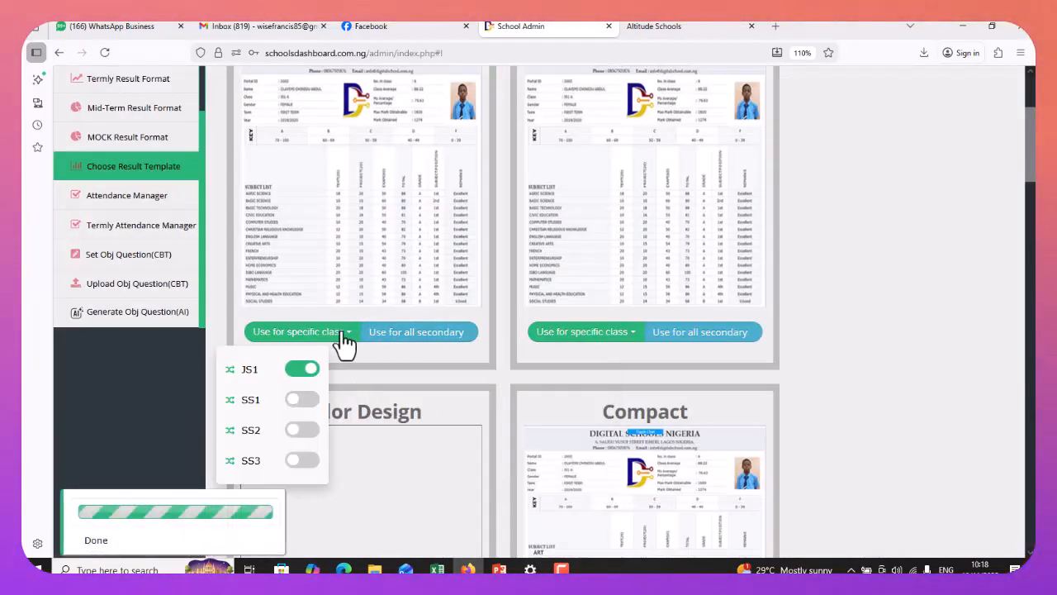
click(308, 371)
click(587, 338)
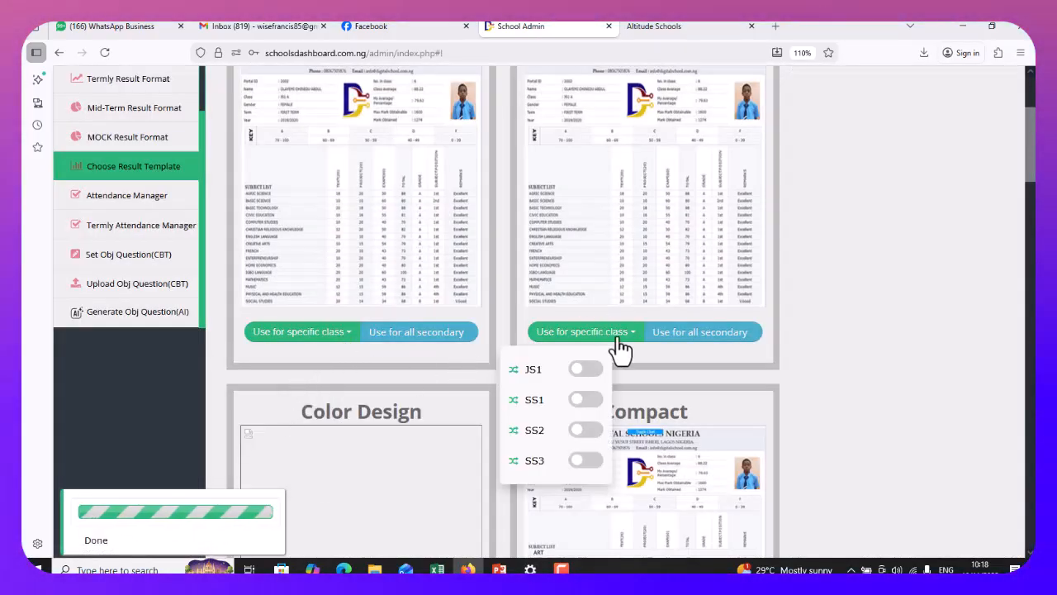
scroll(618, 349, down, 7)
scroll(640, 356, down, 5)
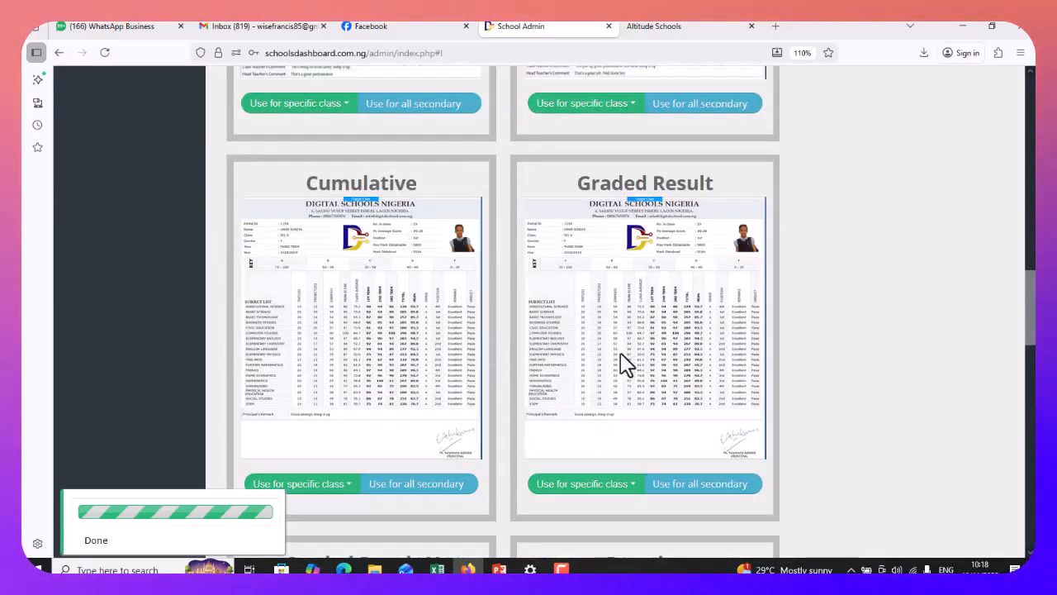
scroll(460, 270, down, 9)
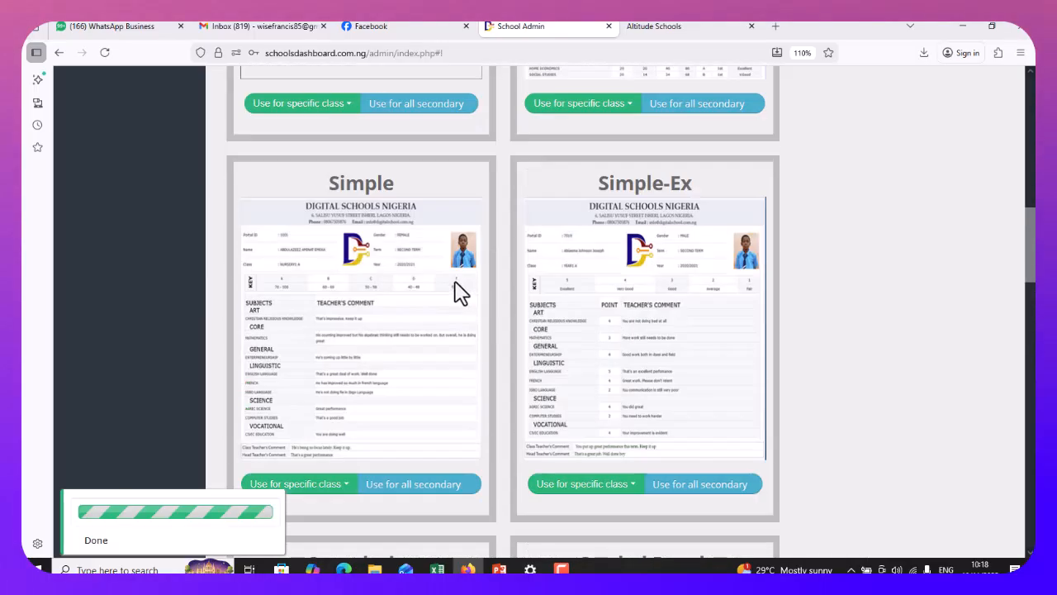
scroll(452, 288, up, 2)
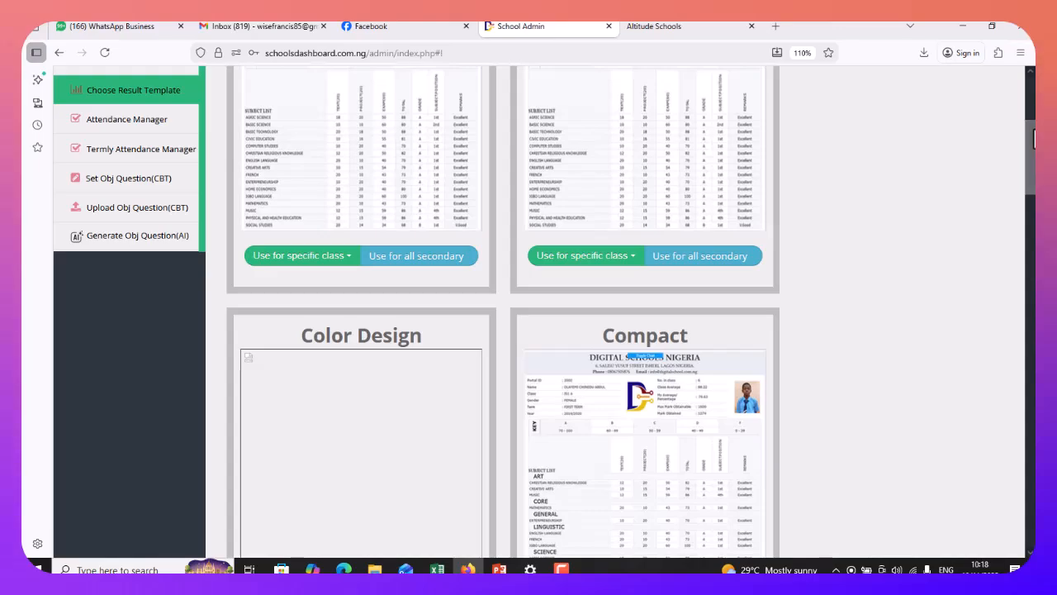
scroll(1032, 159, up, 4)
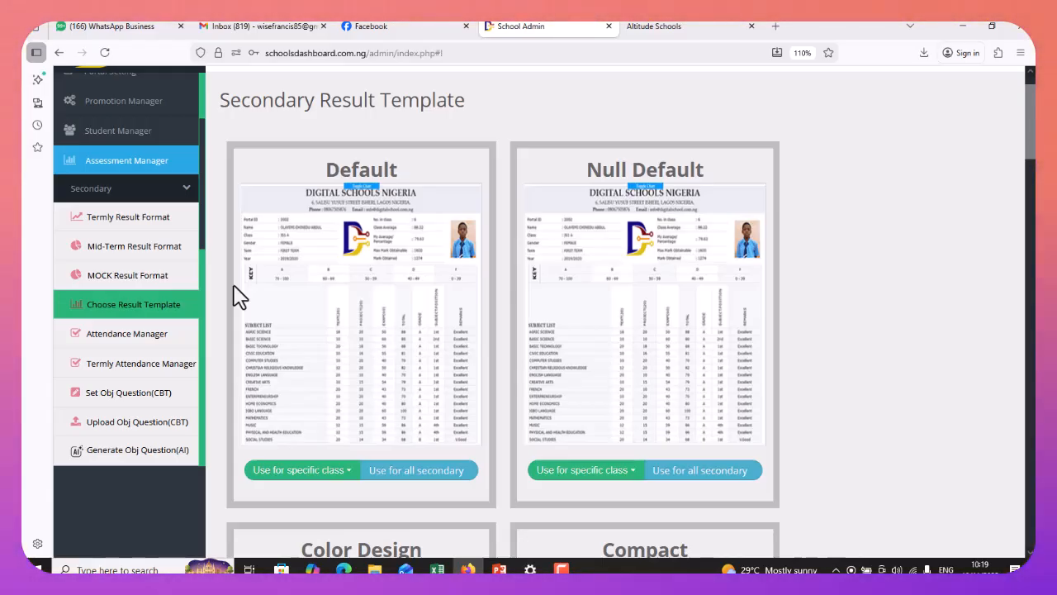
Collapse the Secondary menu and expand Portal Setting to reveal the termly grading system link
click(171, 195)
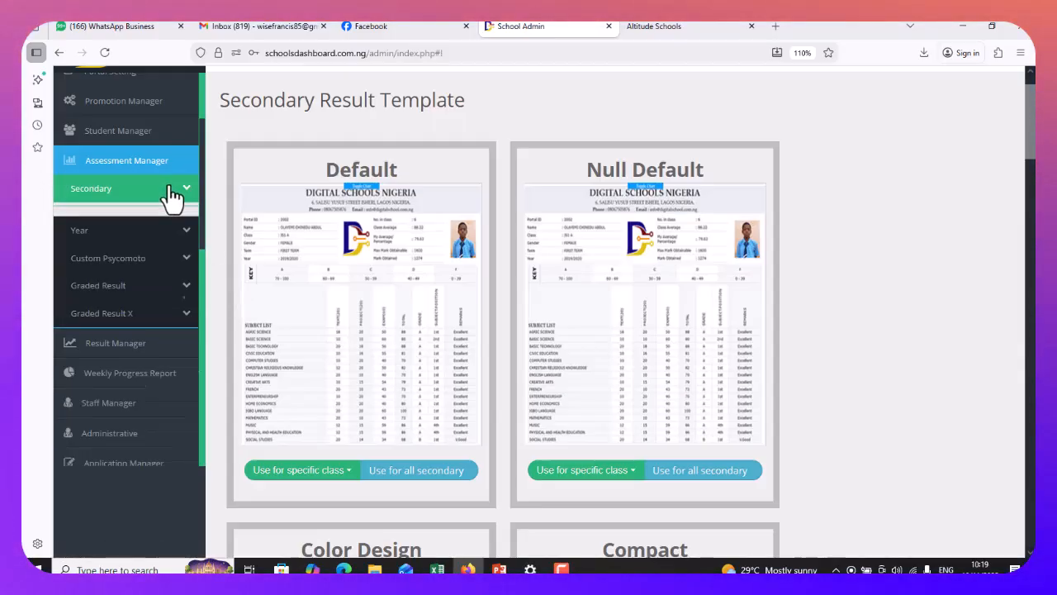
scroll(171, 208, up, 1)
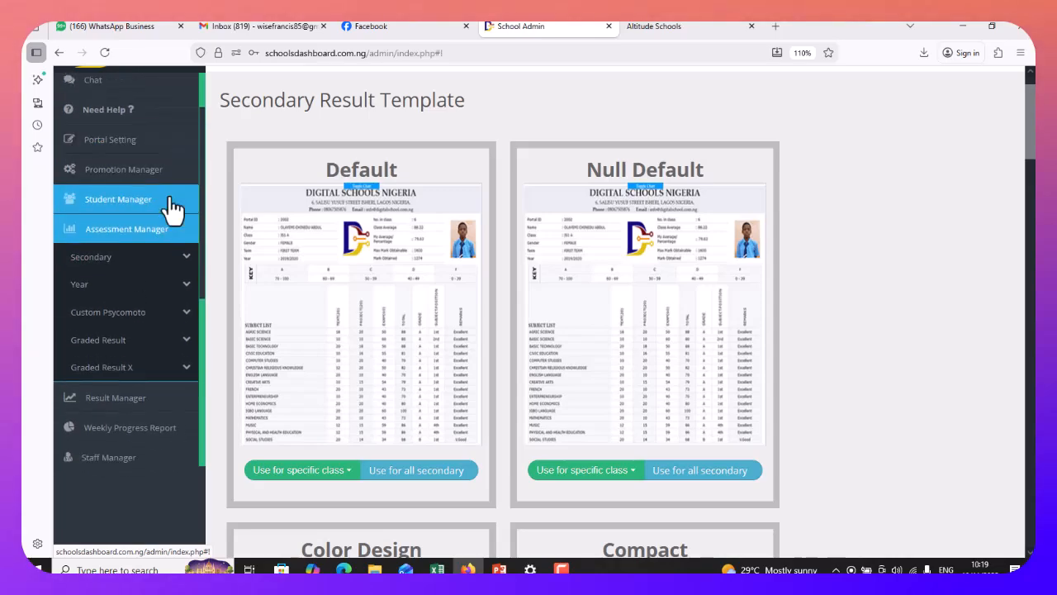
scroll(165, 199, down, 3)
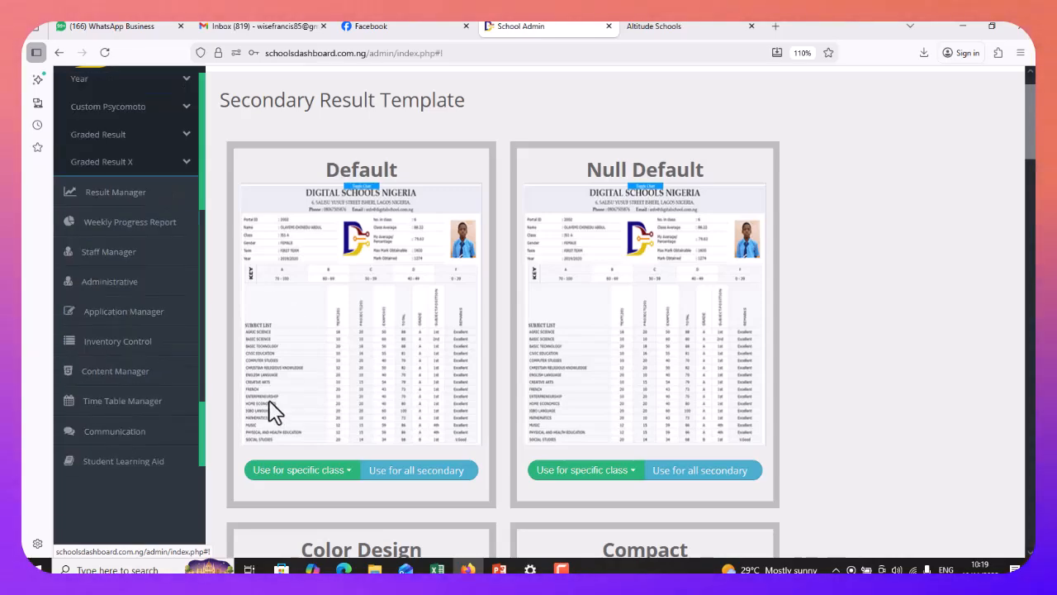
scroll(248, 265, up, 1)
scroll(145, 258, up, 5)
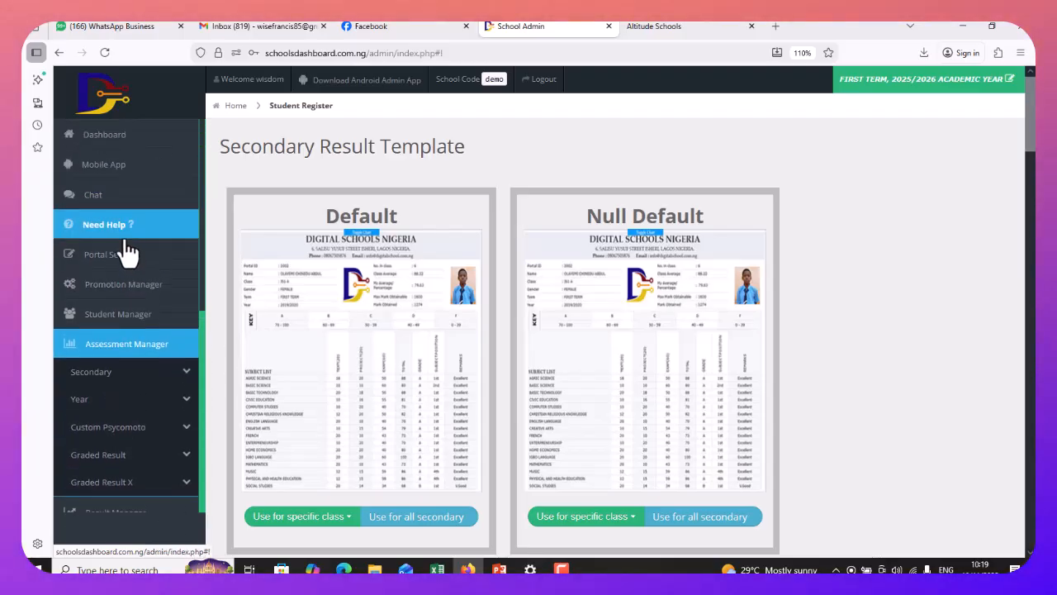
click(124, 258)
scroll(128, 263, down, 2)
scroll(128, 264, down, 1)
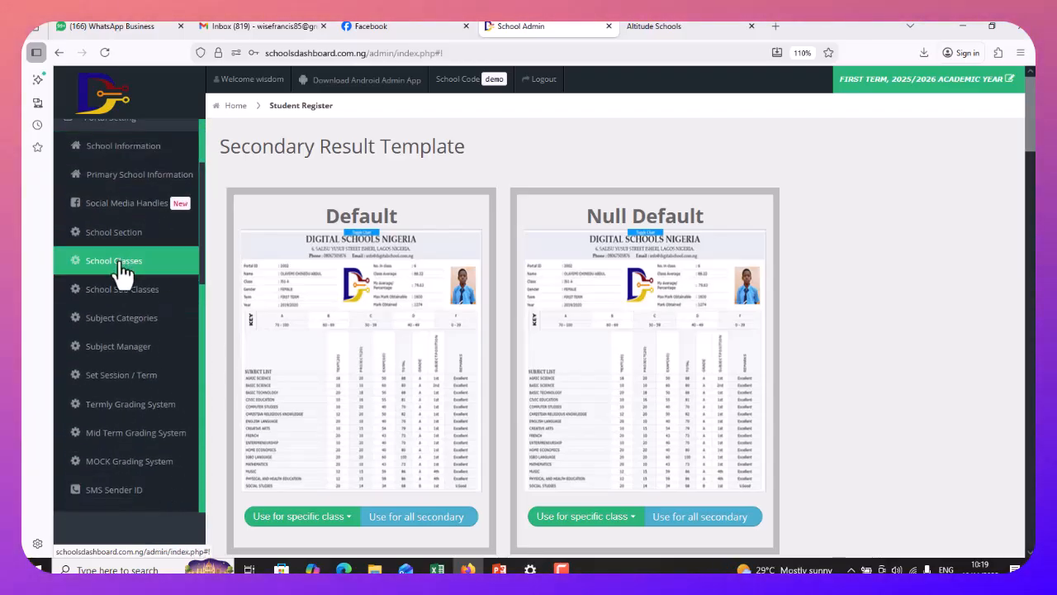
Open the Termly Grading System settings page
click(129, 409)
scroll(625, 363, down, 5)
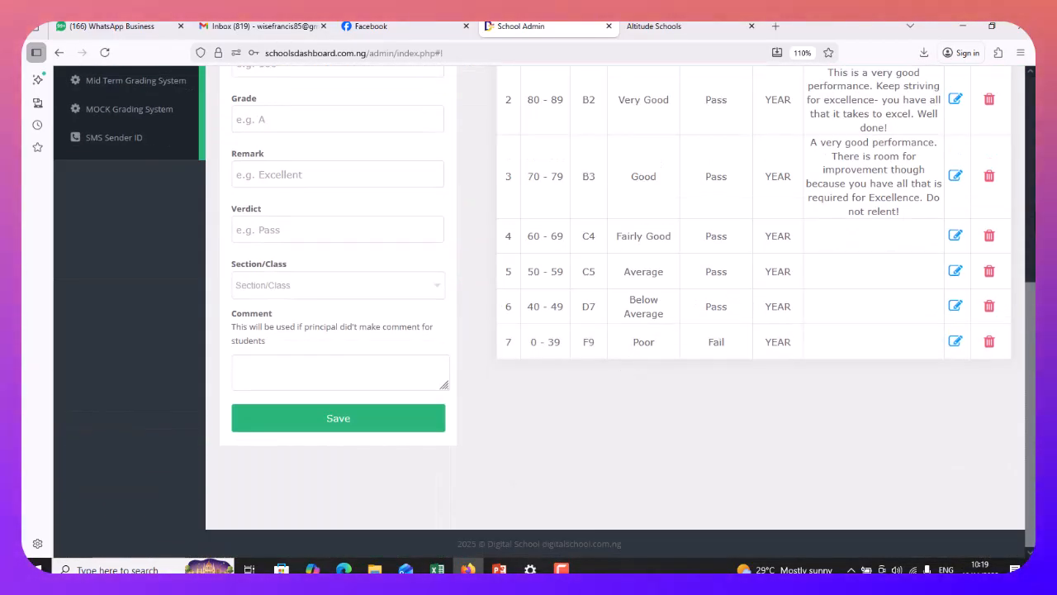
drag(1030, 379, 1030, 174)
drag(1034, 221, 1037, 376)
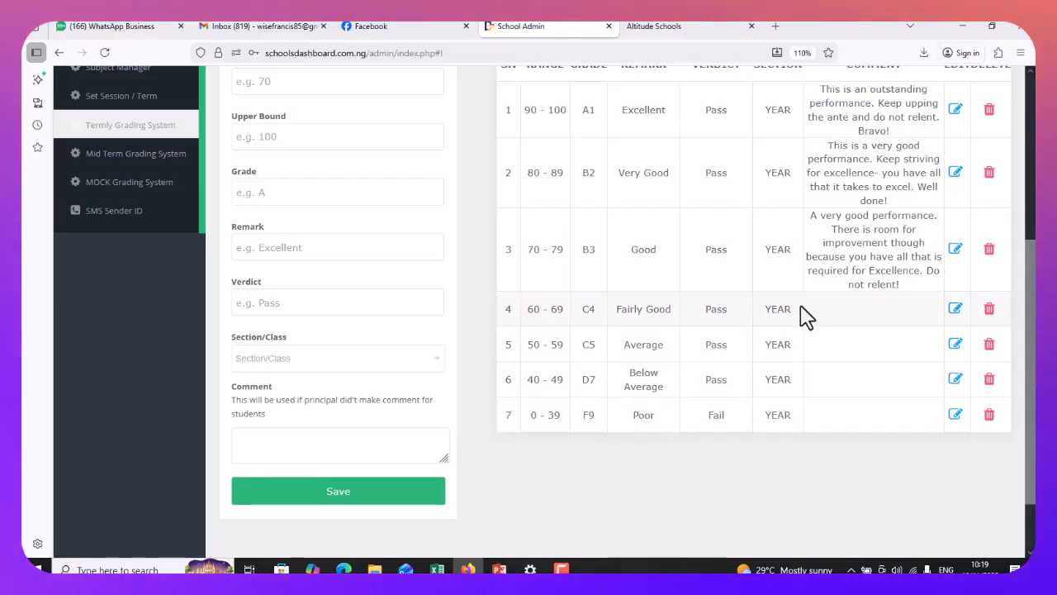
scroll(817, 314, up, 1)
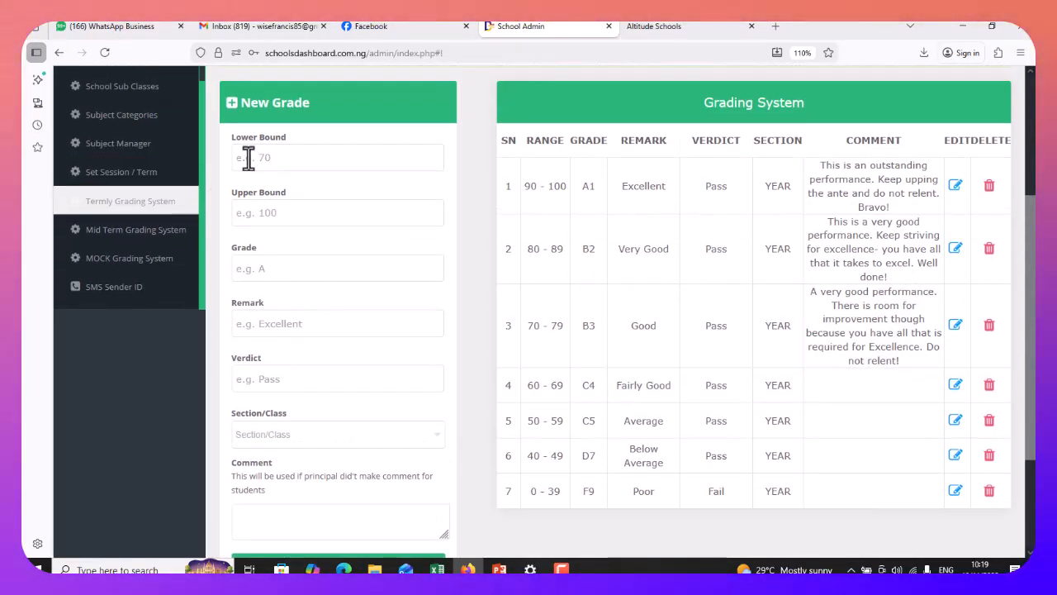
Enter a grade F band from 0 to 39 with remark and verdict FAIL
click(276, 160)
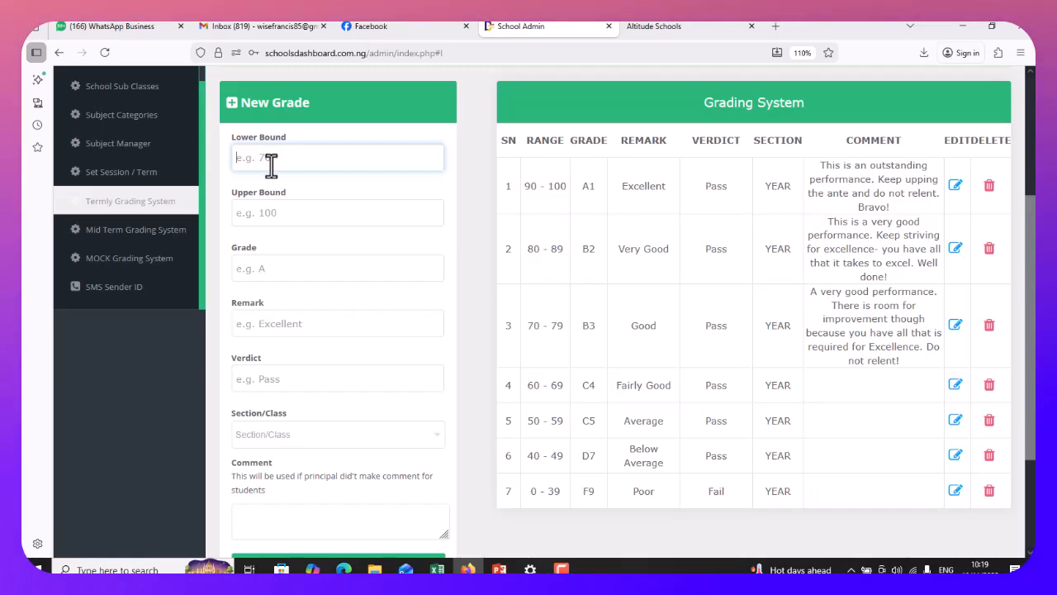
text(0)
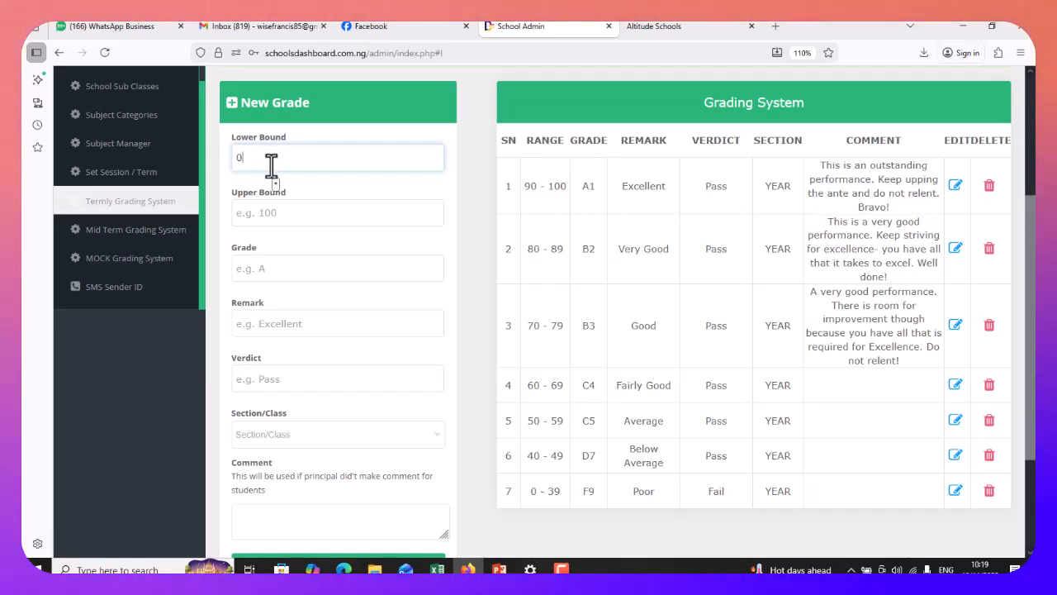
click(312, 216)
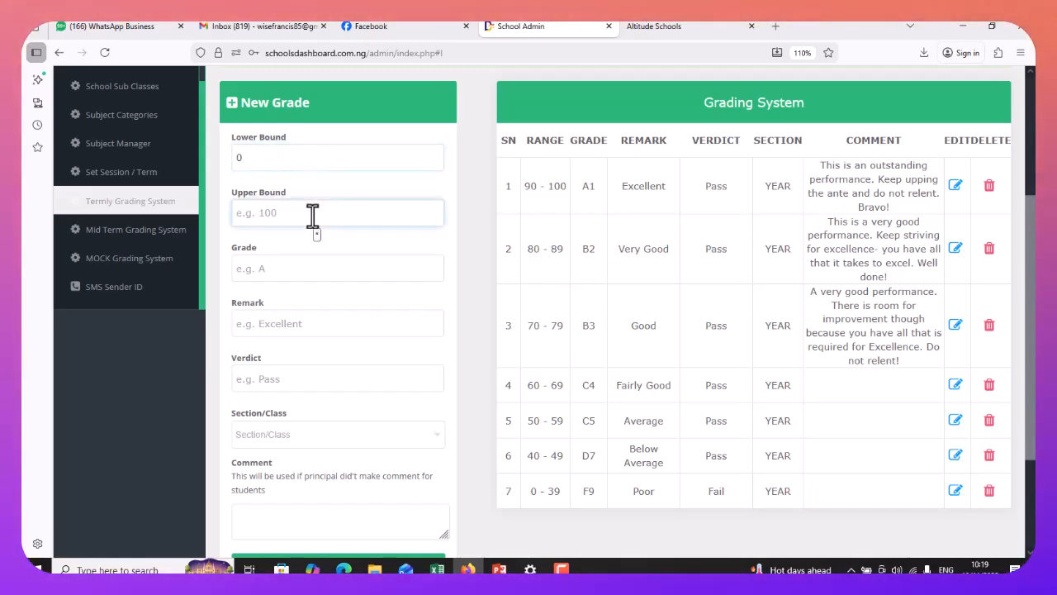
text(39)
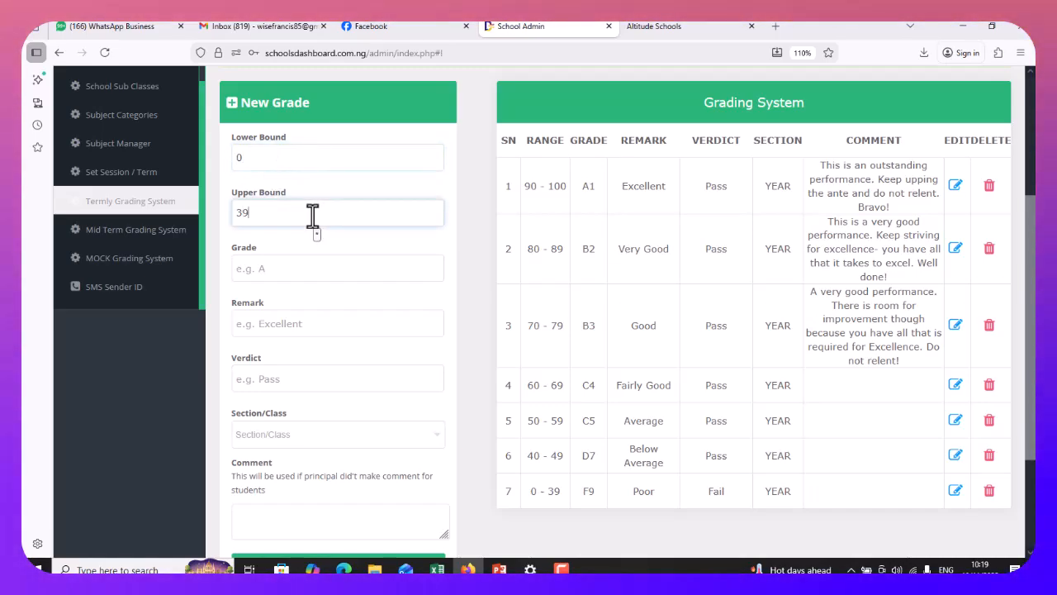
click(297, 267)
text(F)
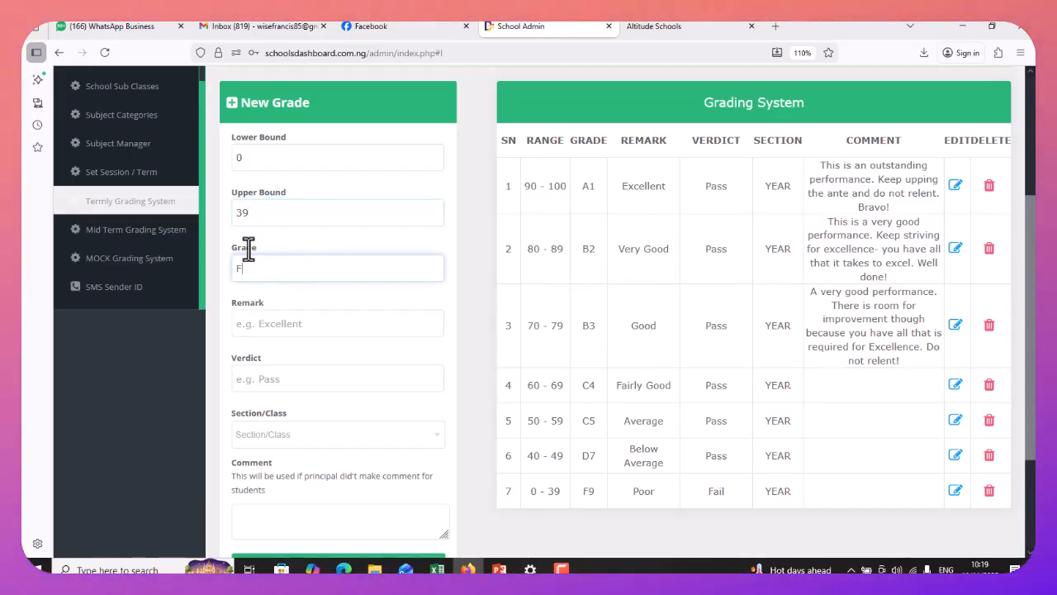
click(264, 323)
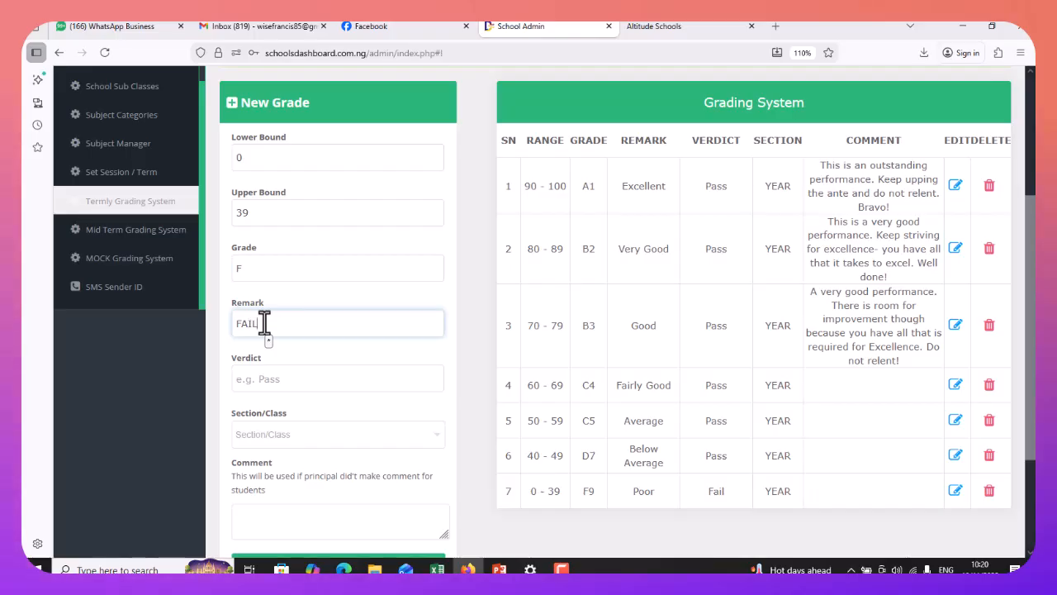
click(284, 379)
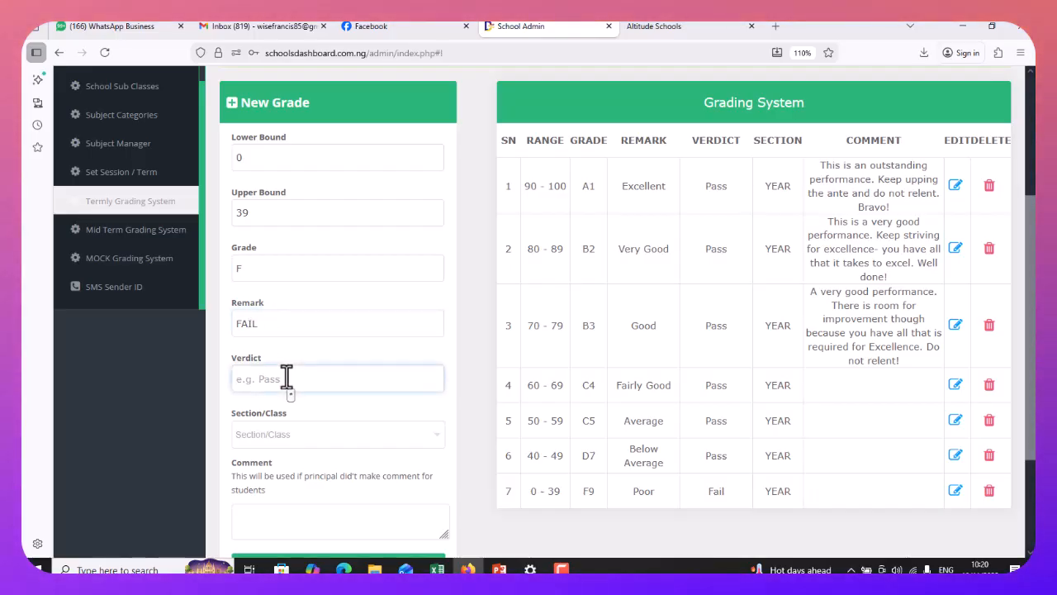
text(FAIL)
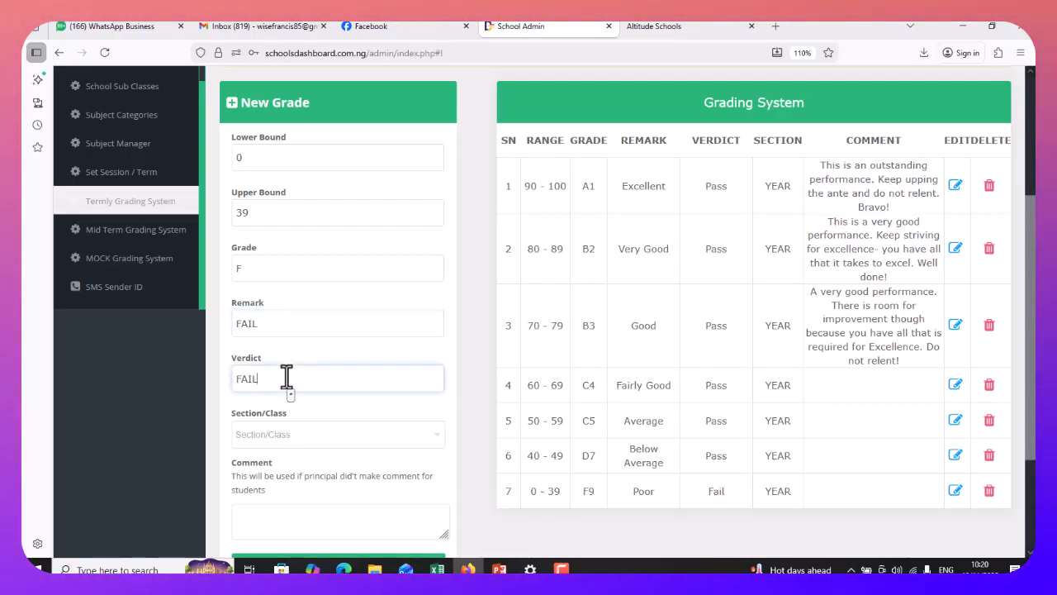
Limit the F band to the BASIC section only and save it
click(306, 438)
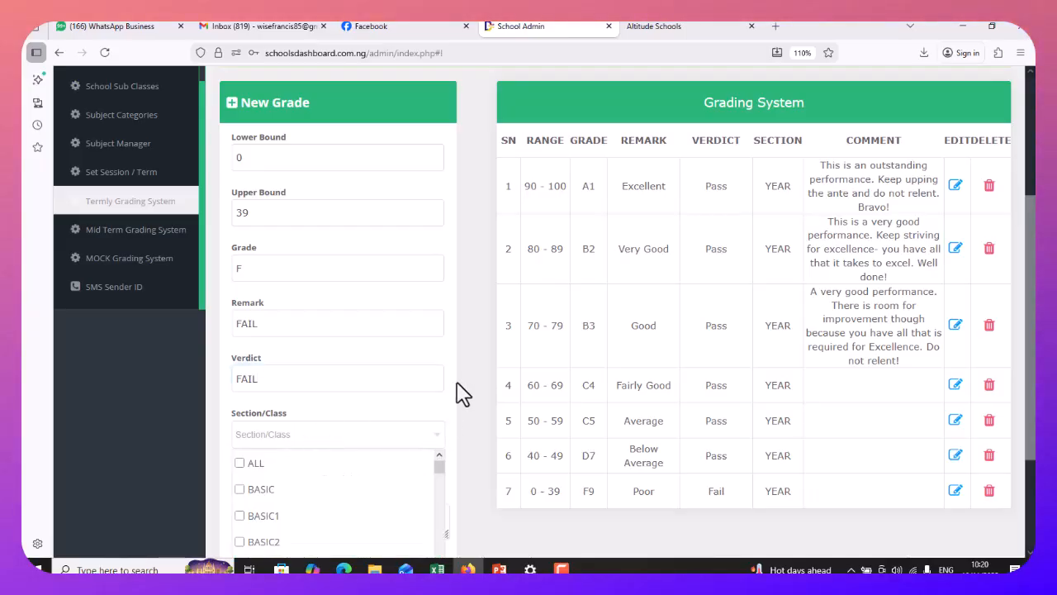
click(239, 463)
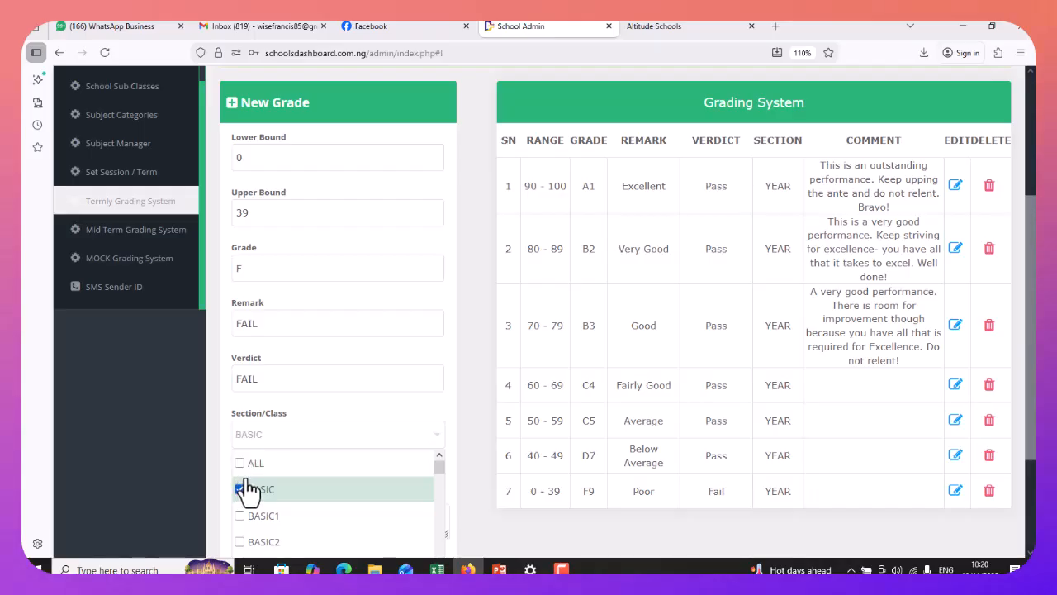
scroll(471, 376, down, 2)
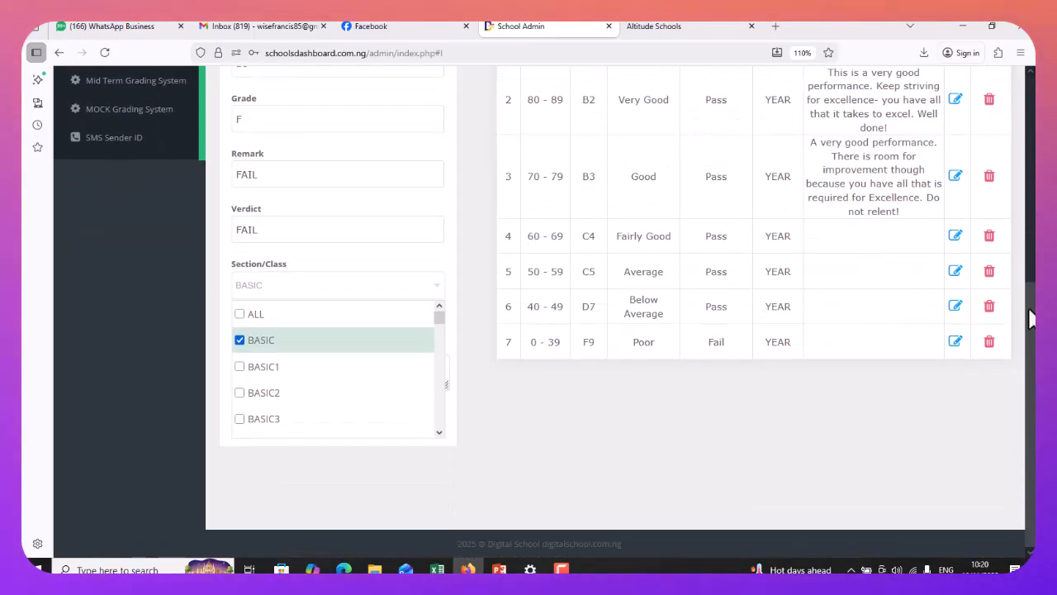
click(459, 377)
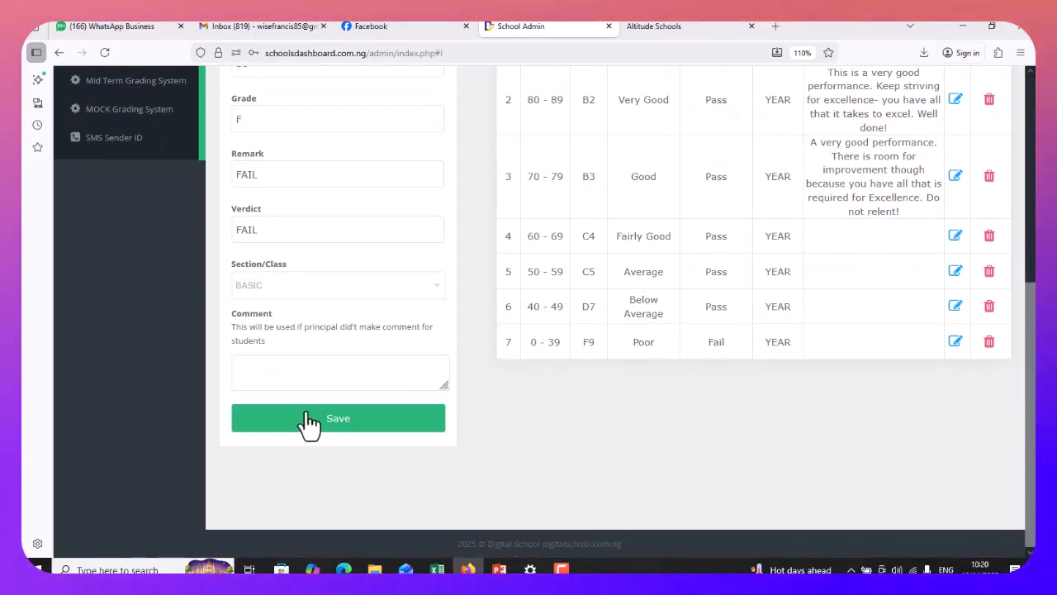
click(346, 422)
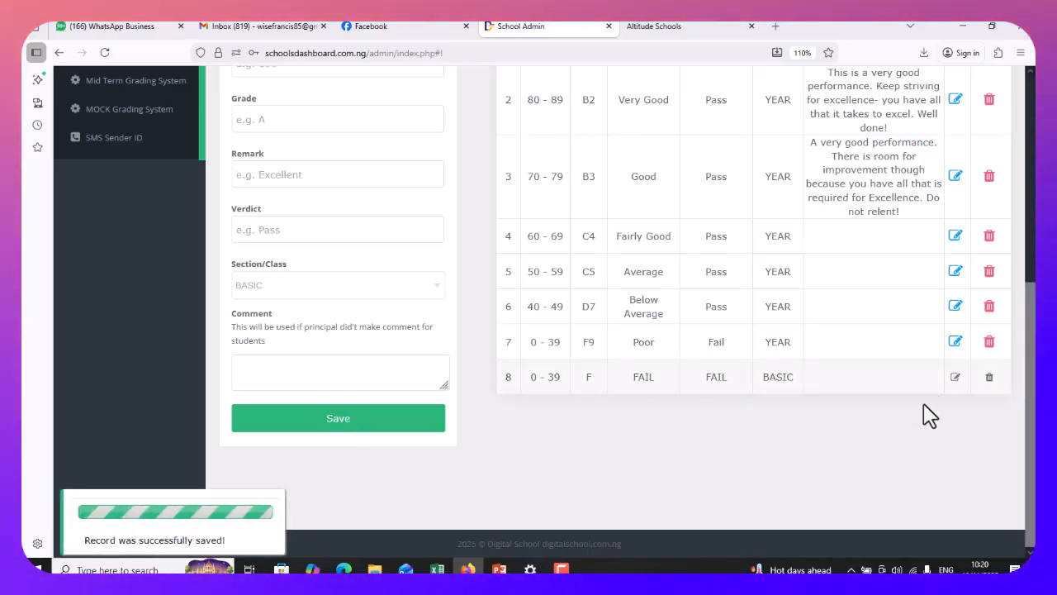
Enter a grade E band with lower bound 40 and upper bound 49
scroll(446, 190, up, 1)
scroll(496, 190, up, 2)
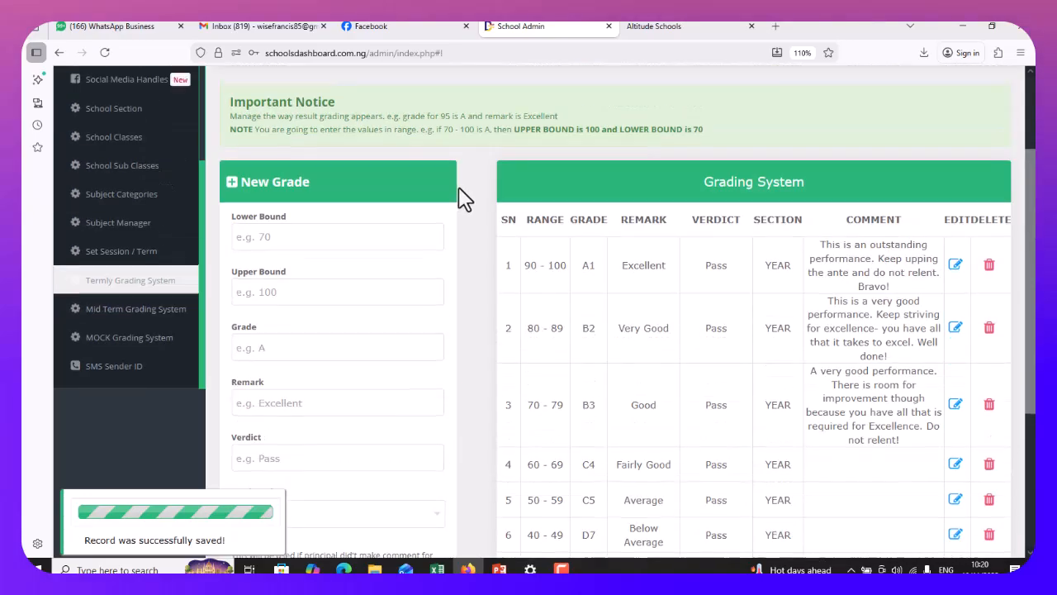
scroll(288, 168, down, 1)
text(40)
click(286, 216)
text(49)
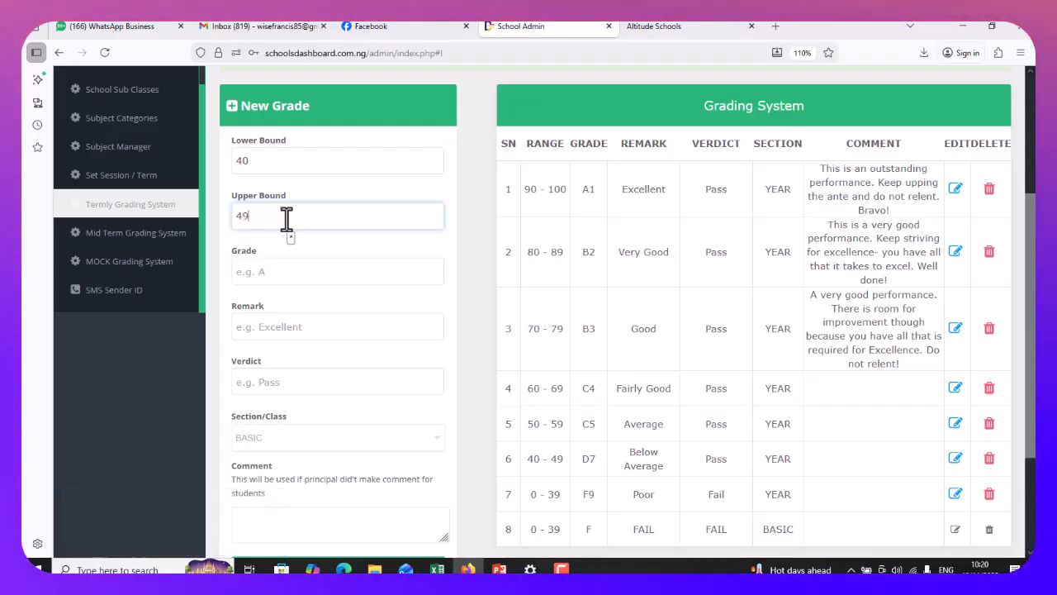
click(295, 272)
text(E)
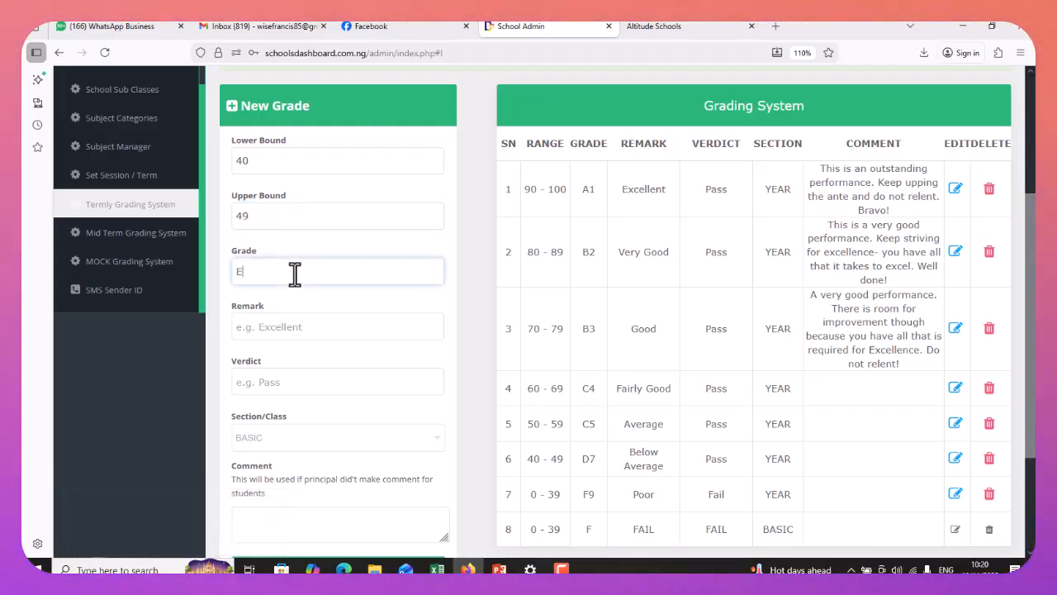
Give grade E remark and verdict FAIR, keep section BASIC, and save it
click(304, 328)
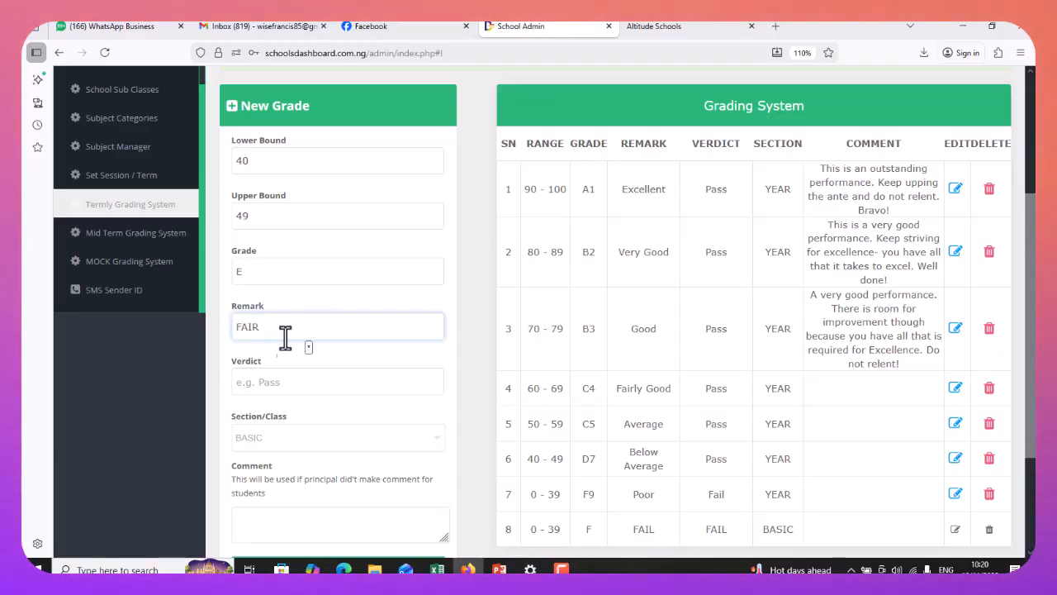
click(280, 378)
text(FAIR)
click(284, 452)
click(288, 450)
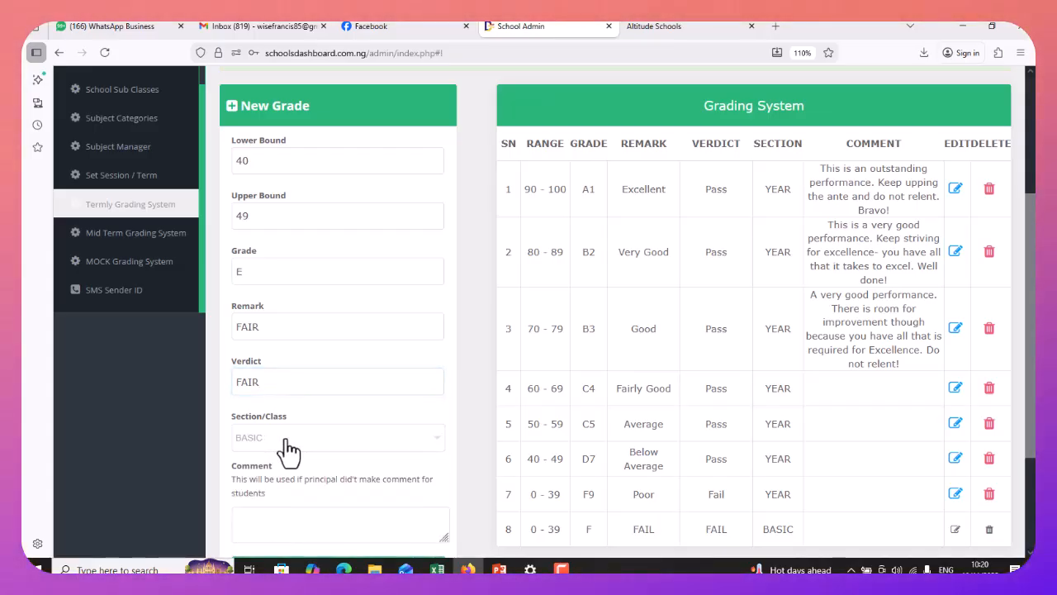
scroll(448, 371, down, 3)
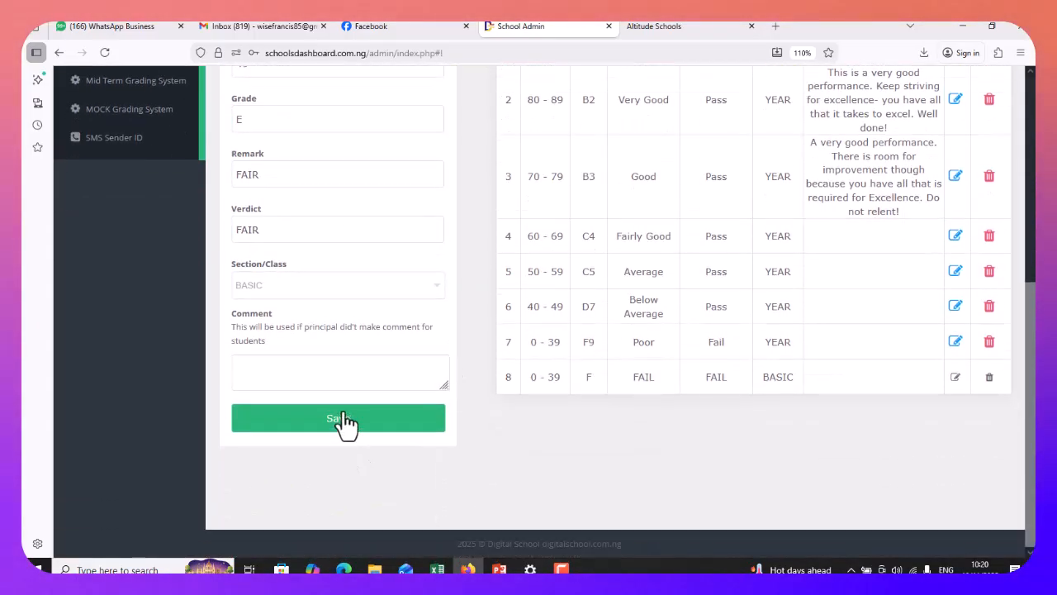
click(344, 418)
Scroll through the termly grading list to review the saved bands
scroll(363, 182, up, 3)
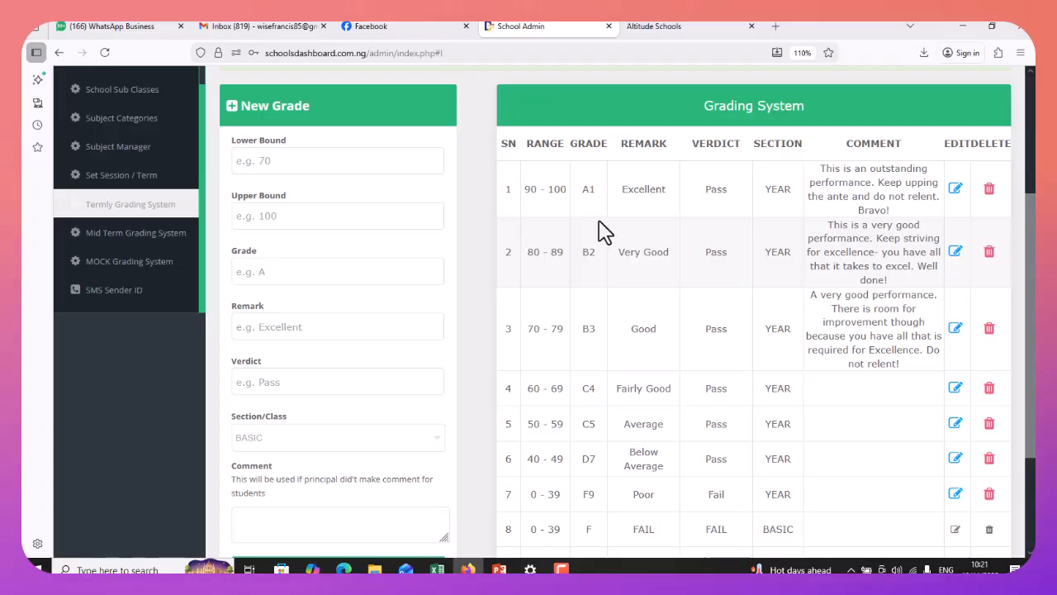
scroll(625, 353, down, 3)
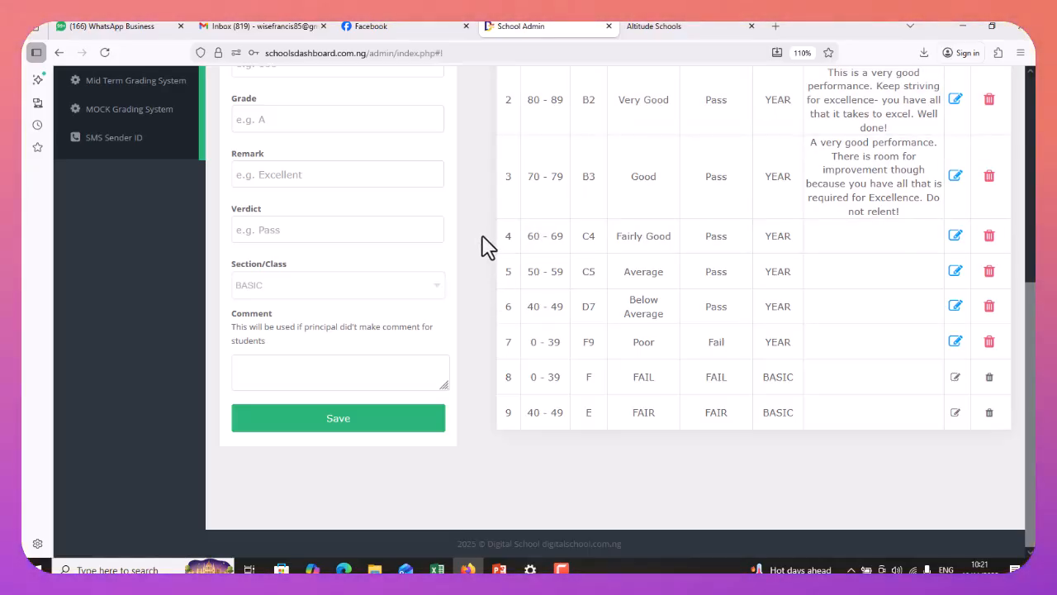
scroll(471, 210, up, 6)
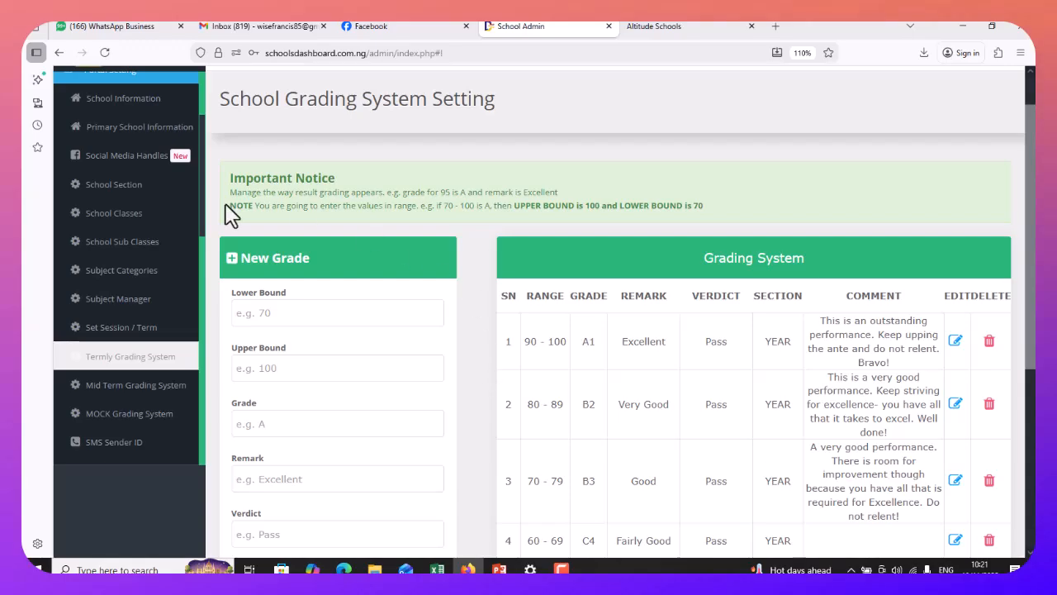
scroll(231, 215, up, 1)
scroll(157, 214, up, 3)
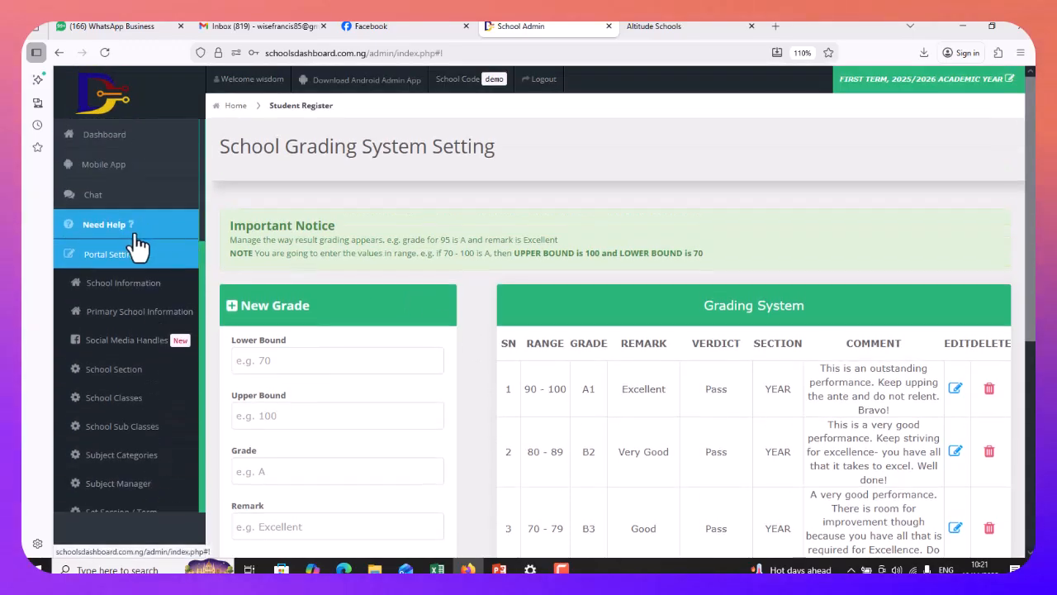
Collapse Portal Setting and go to Result Manager > Secondary > Upload result
click(119, 260)
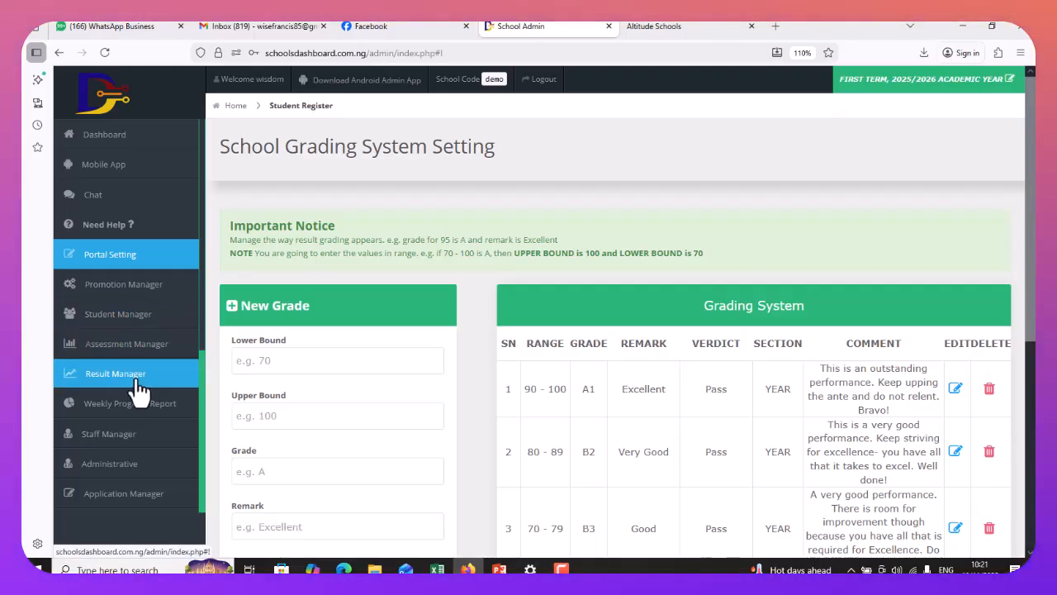
click(138, 381)
scroll(128, 273, down, 3)
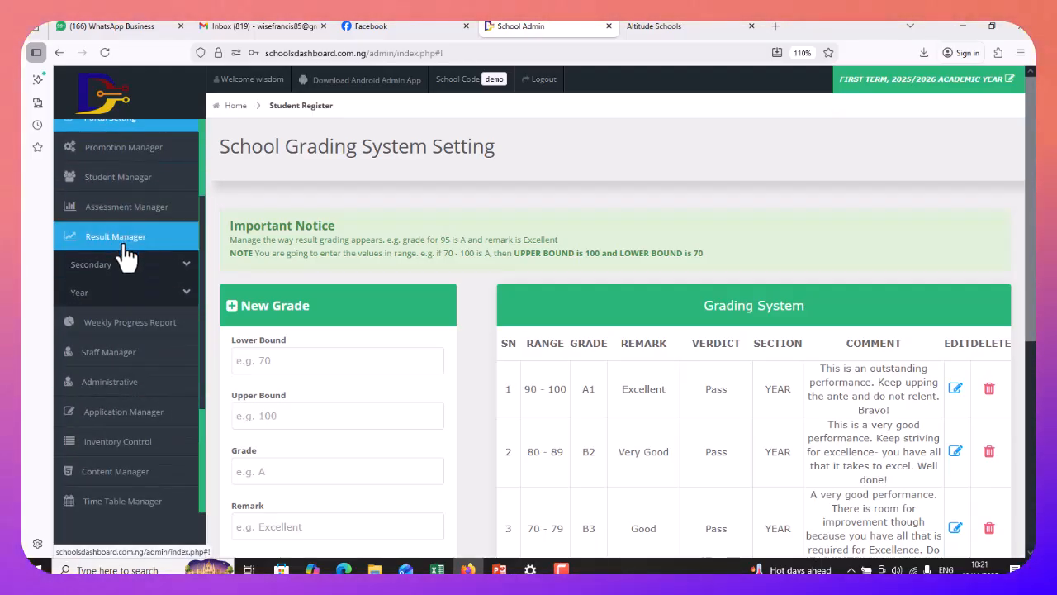
click(124, 263)
scroll(127, 285, down, 2)
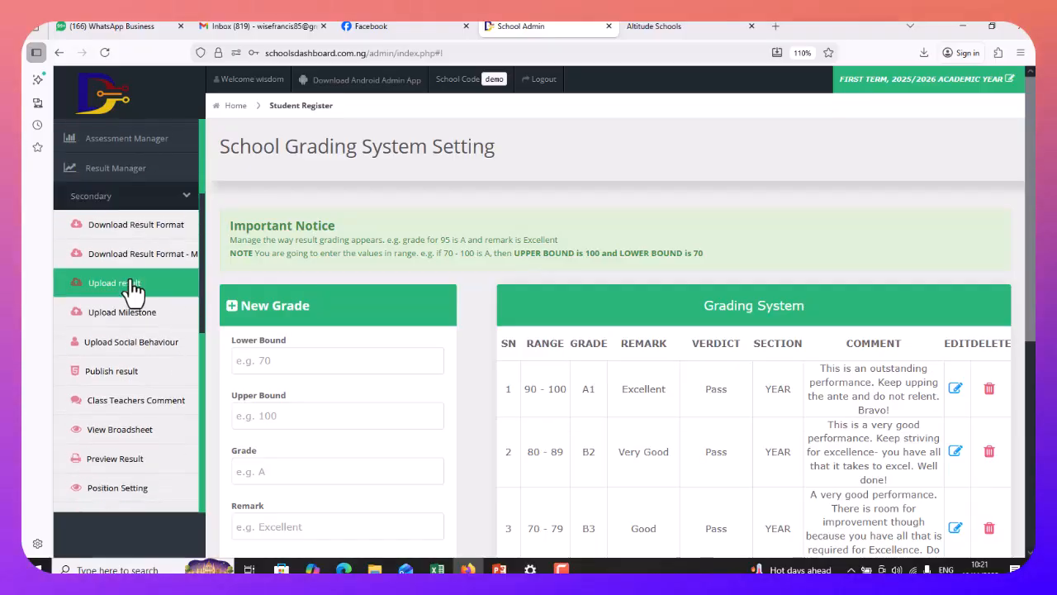
click(116, 287)
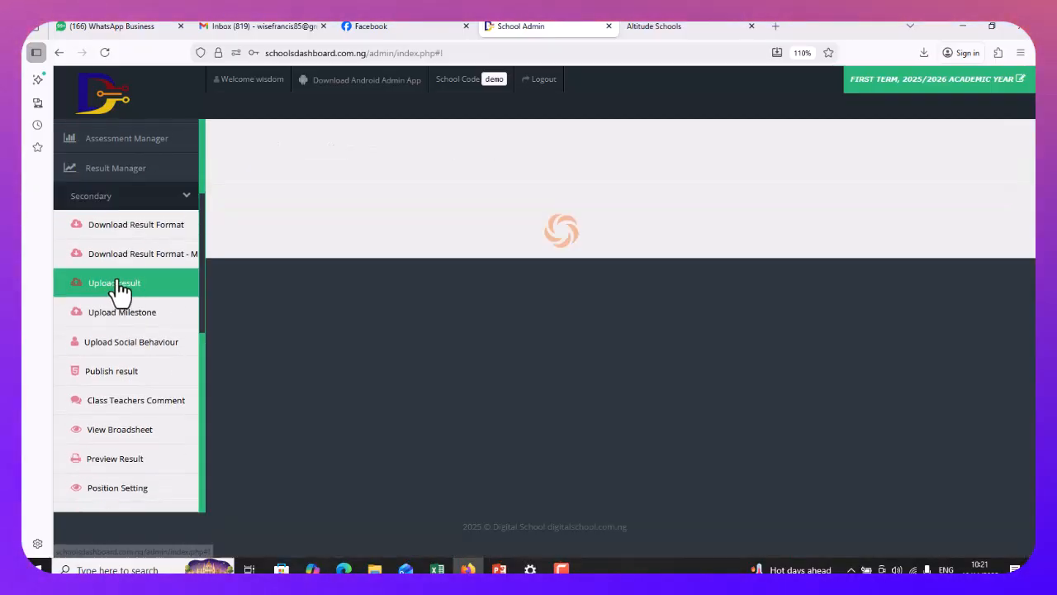
Select session 2025/2026, FIRST TERM and class JS1 A, then open Verbal Reasoning's Enter Scores sheet
click(294, 266)
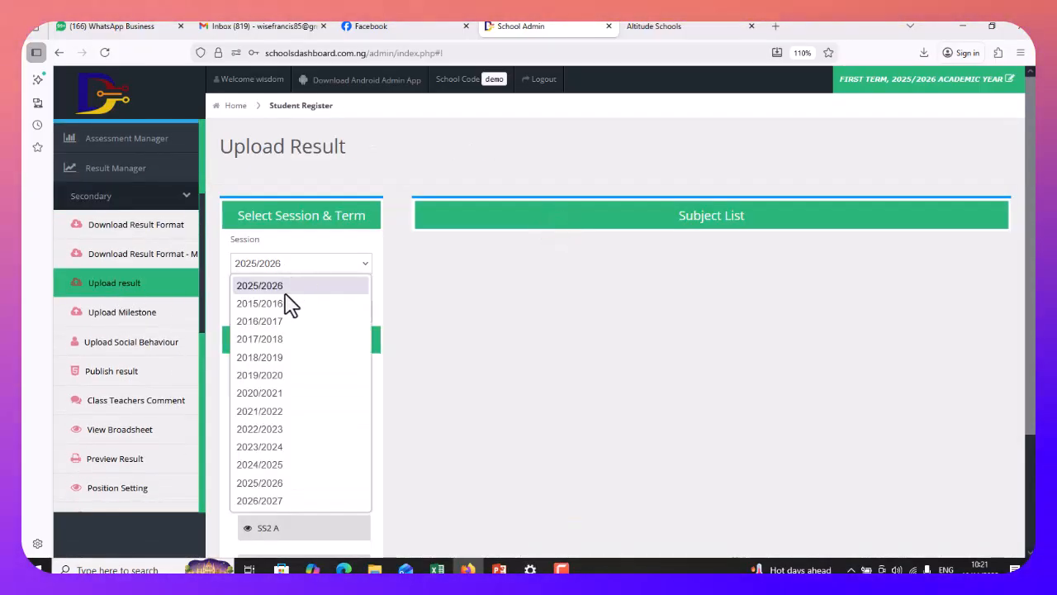
click(287, 285)
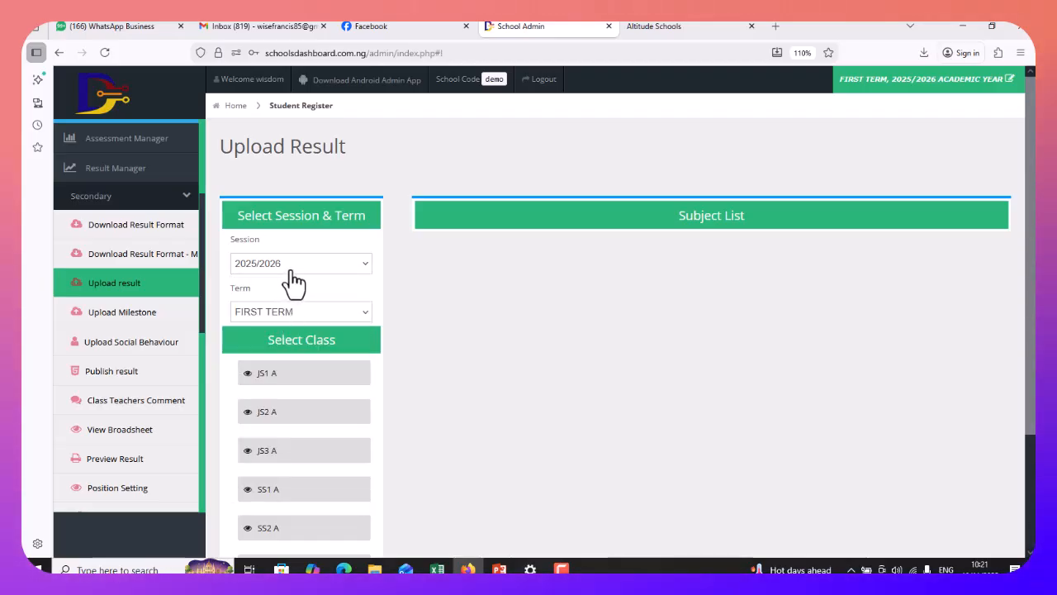
click(289, 314)
click(291, 333)
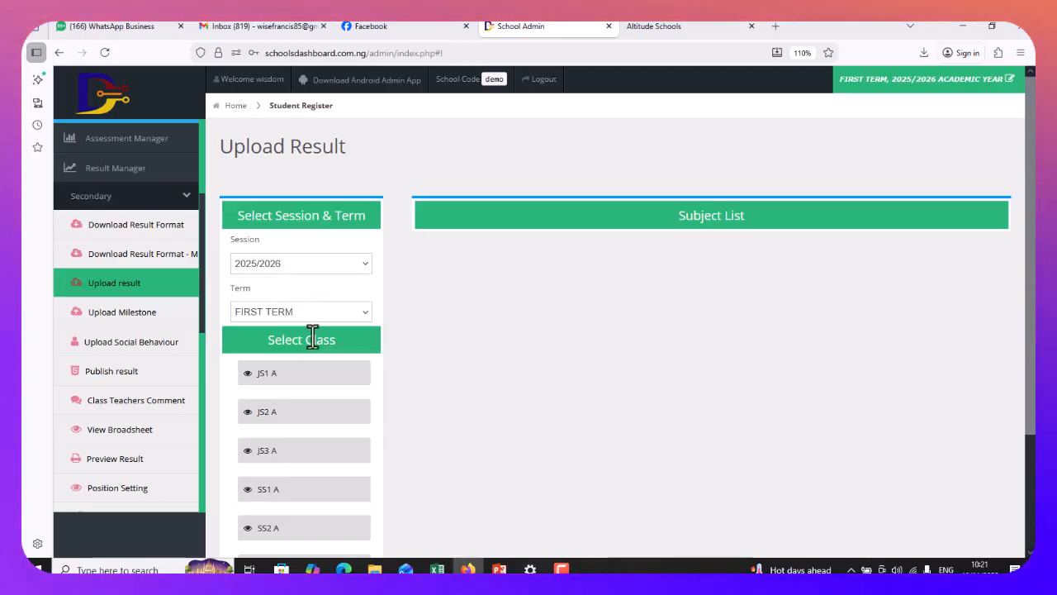
scroll(421, 345, down, 2)
click(297, 299)
scroll(302, 302, up, 1)
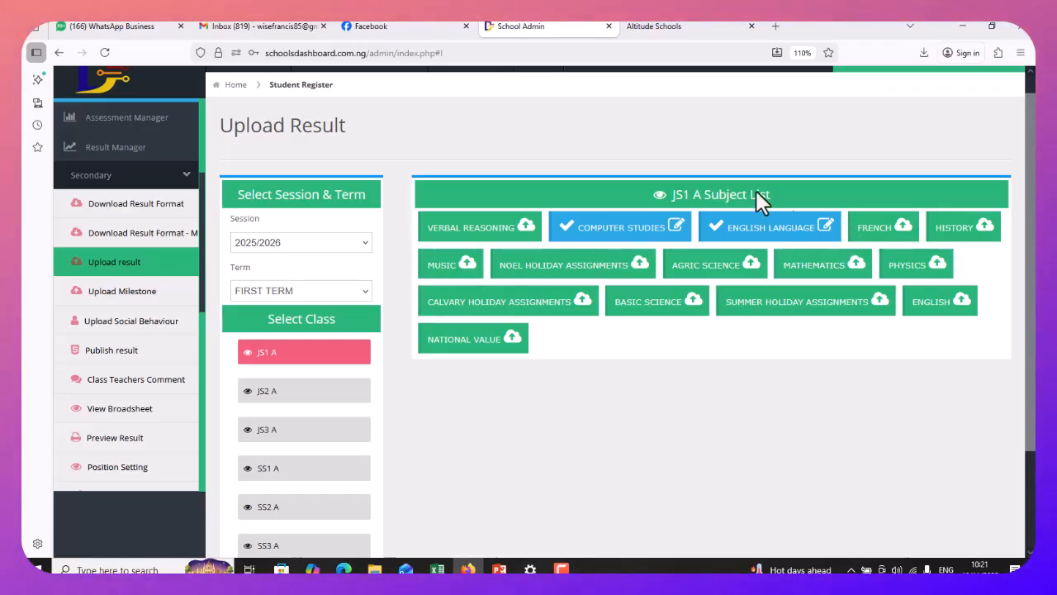
click(500, 234)
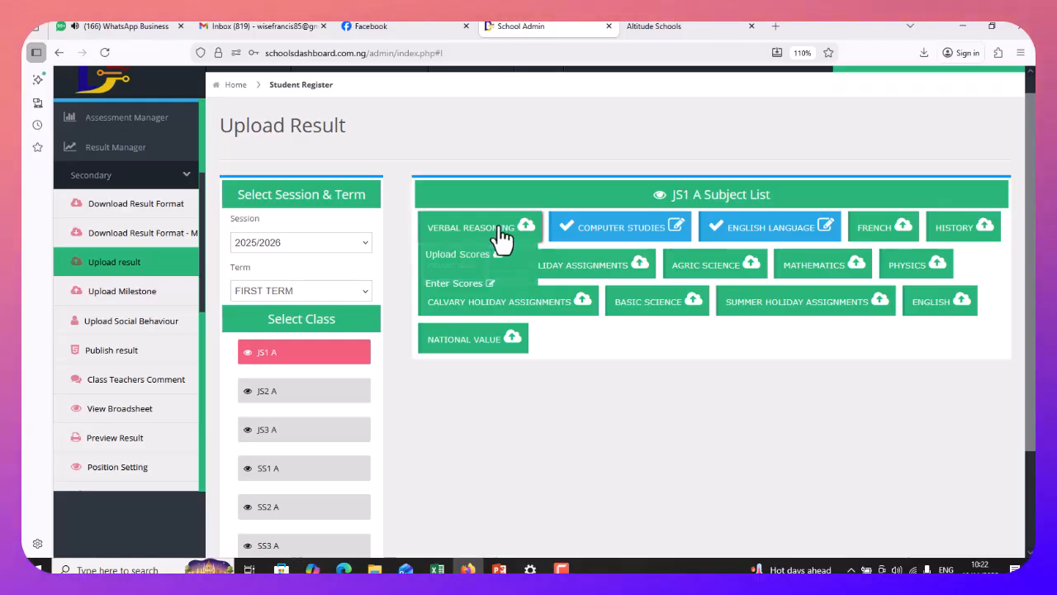
click(457, 289)
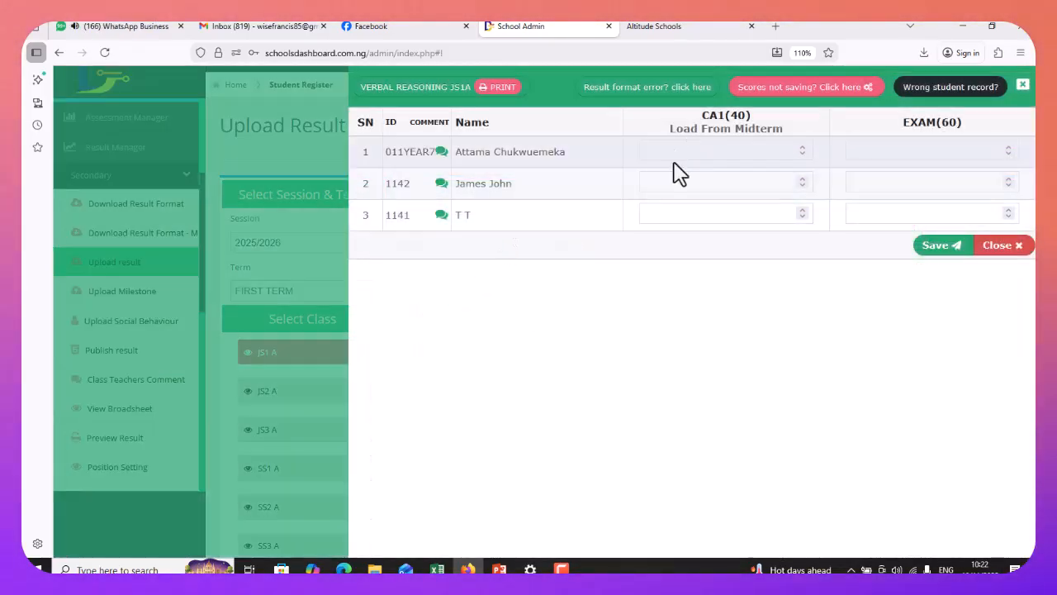
Enter the first student's CA1 score of 23 and exam score of 34
click(683, 154)
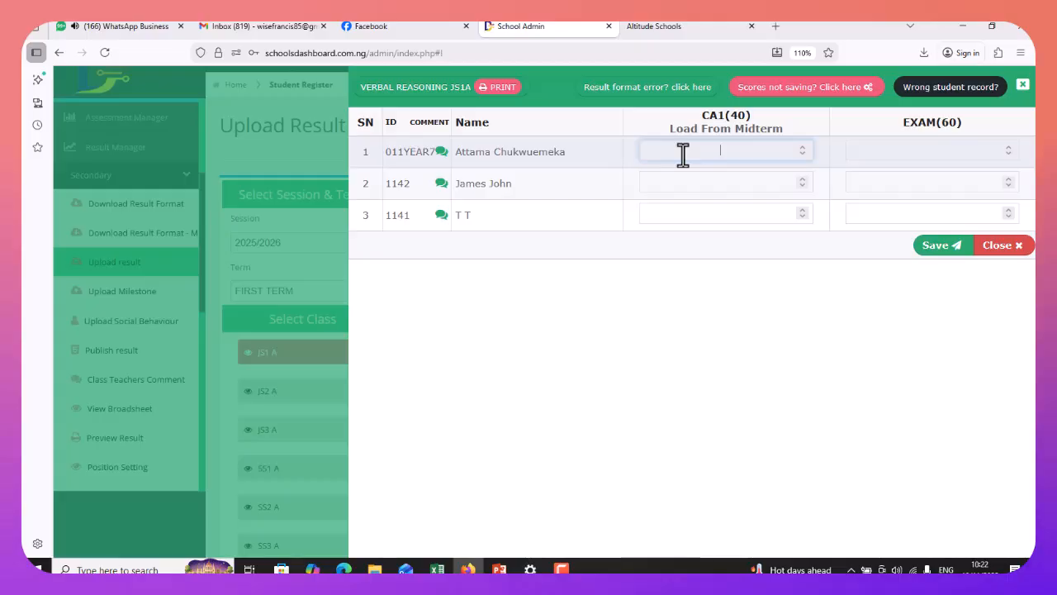
text(23)
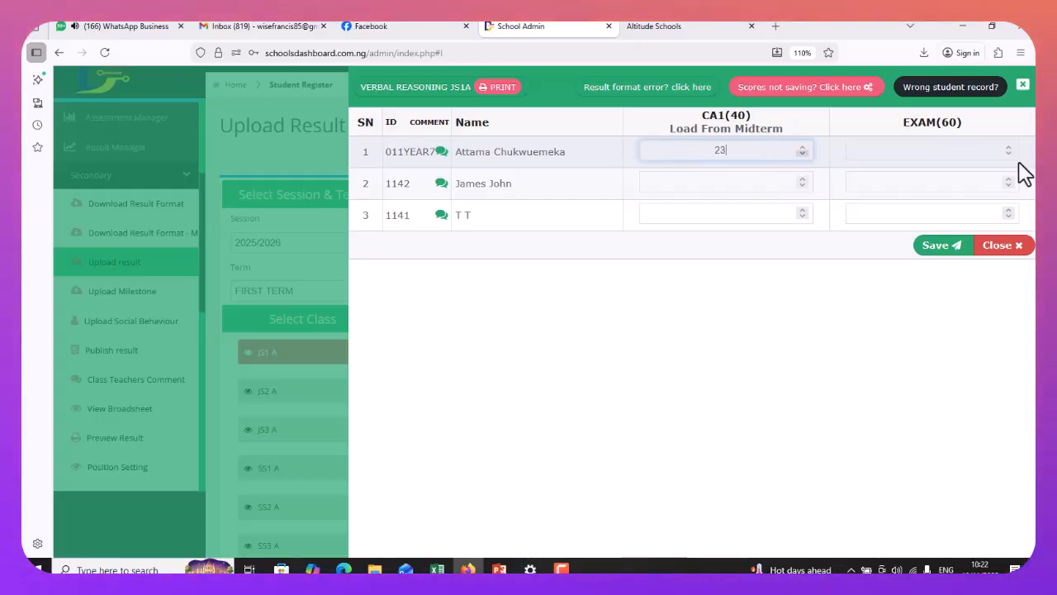
click(907, 156)
text(34)
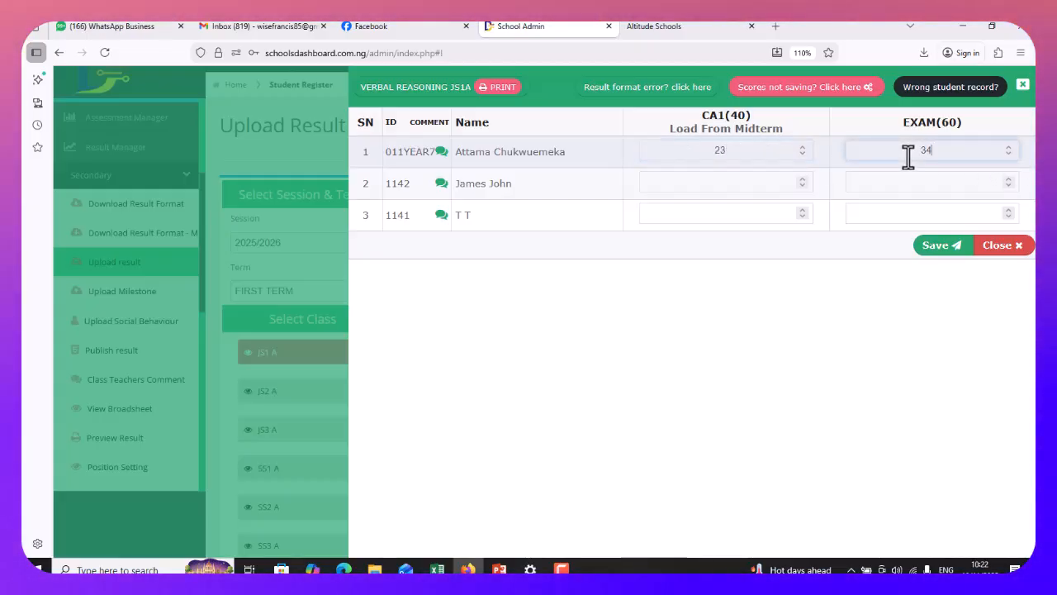
Set the second student's CA1 to 19 after the max-40 alert, and exam to 5
click(751, 183)
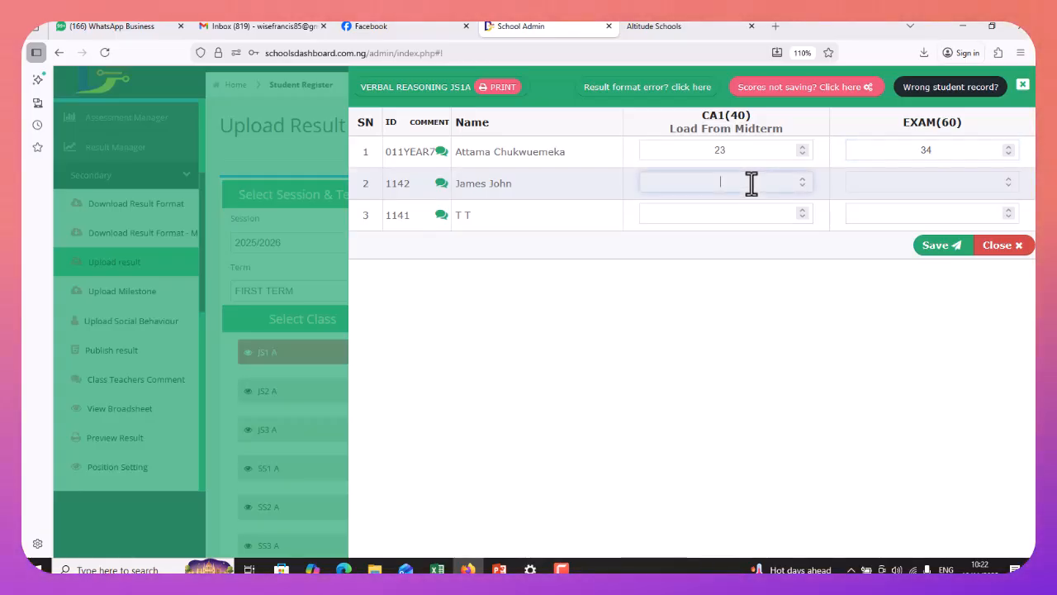
text(45)
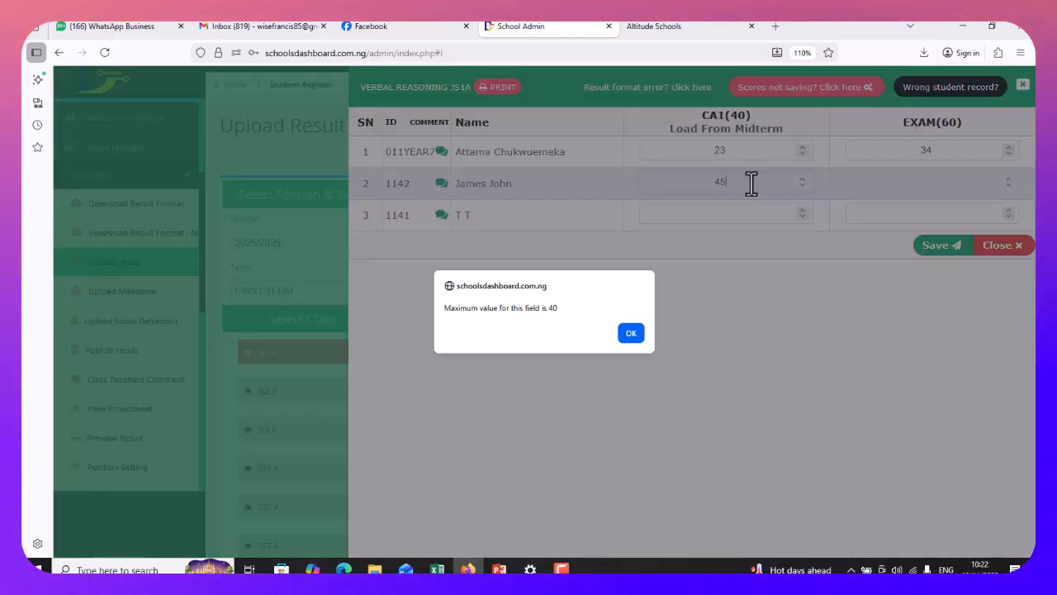
click(631, 334)
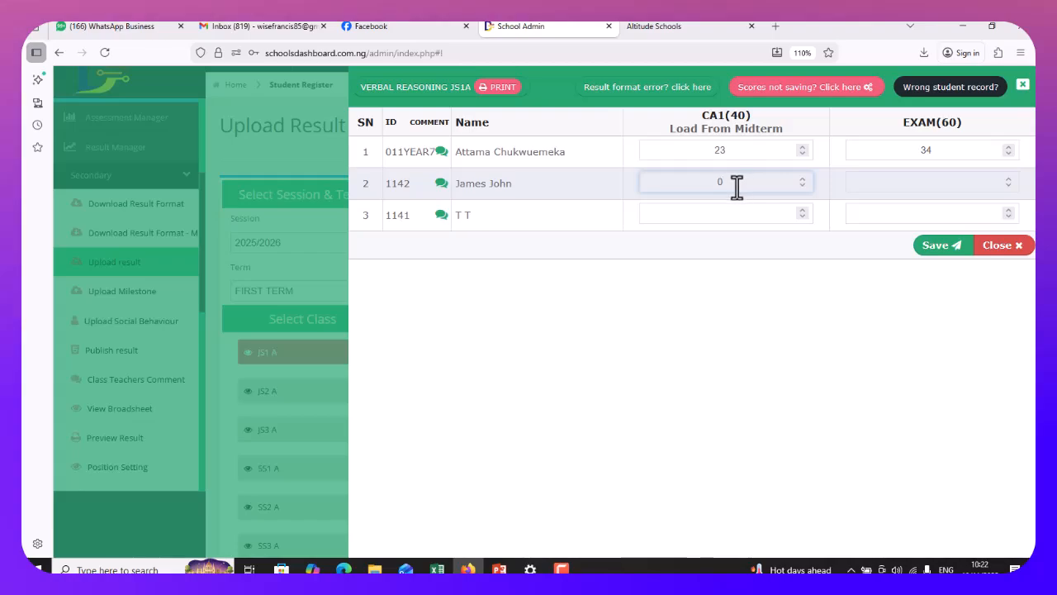
text(23)
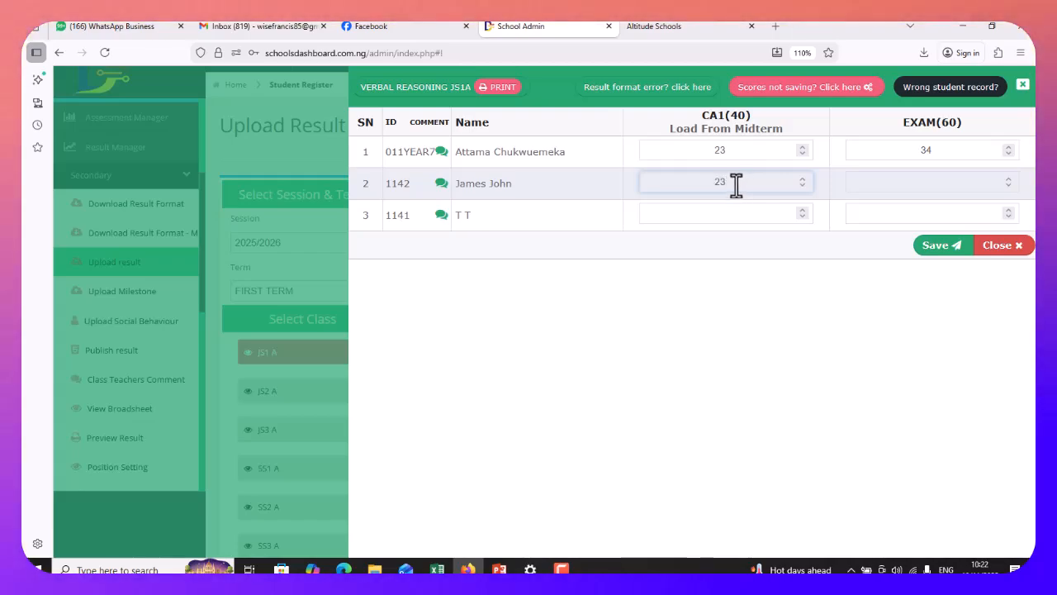
key(BackSpace)
text(1)
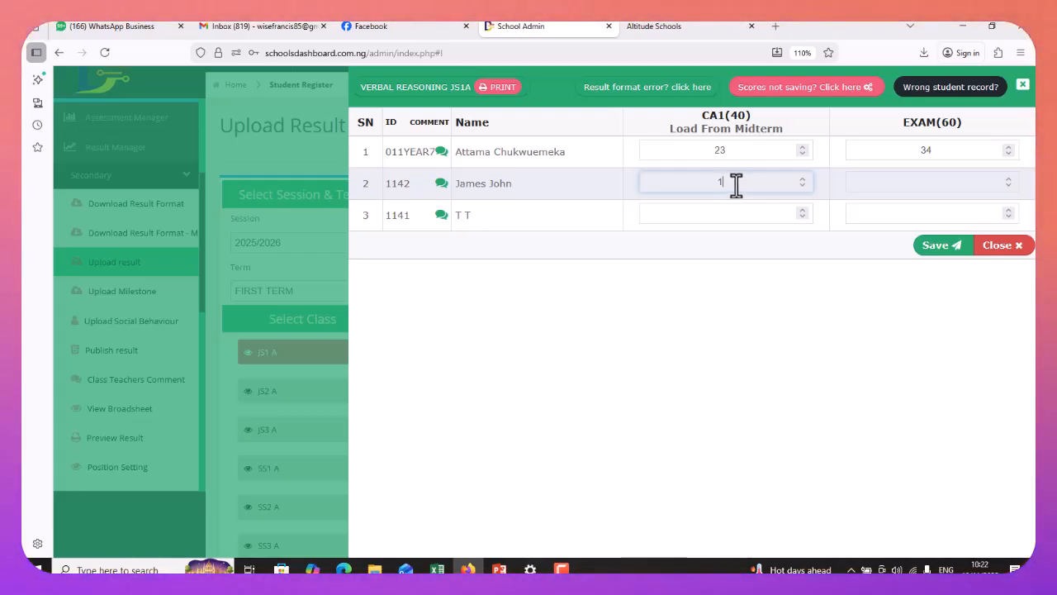
text(9)
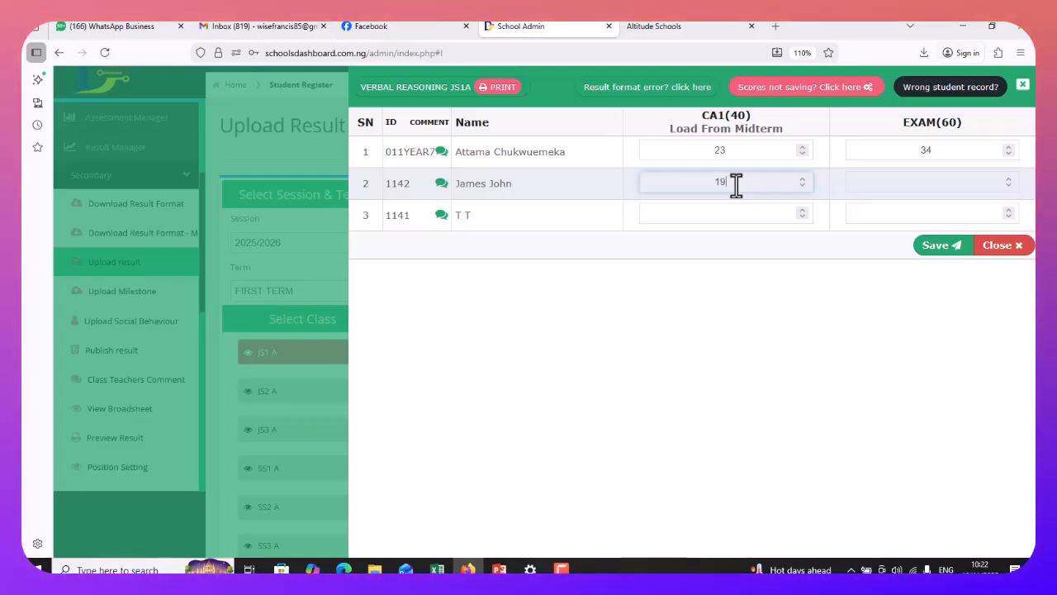
click(865, 178)
text(56)
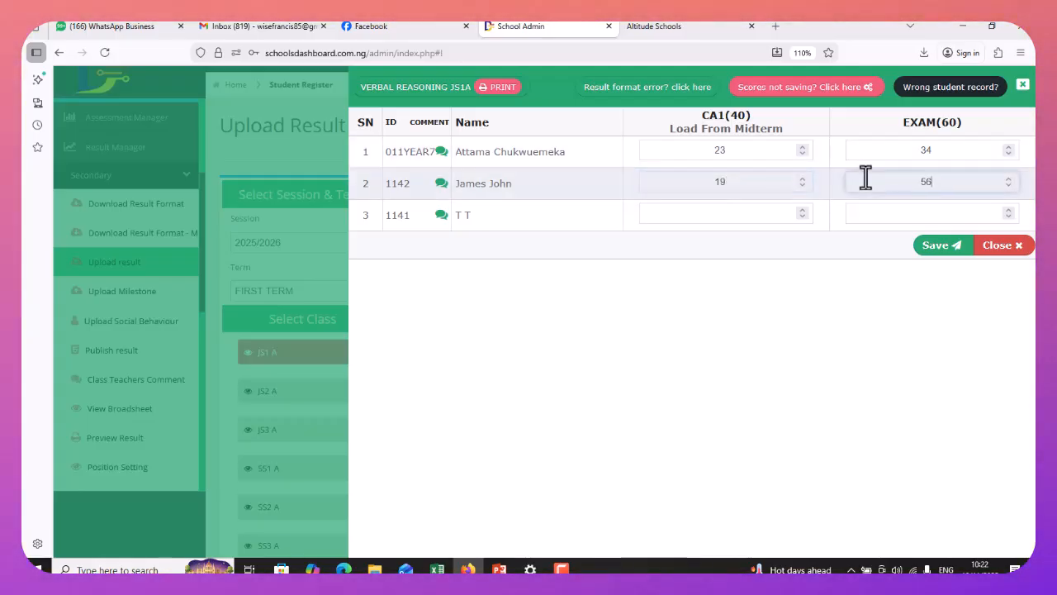
Enter 36 for the third student and save the Verbal Reasoning scores
click(732, 212)
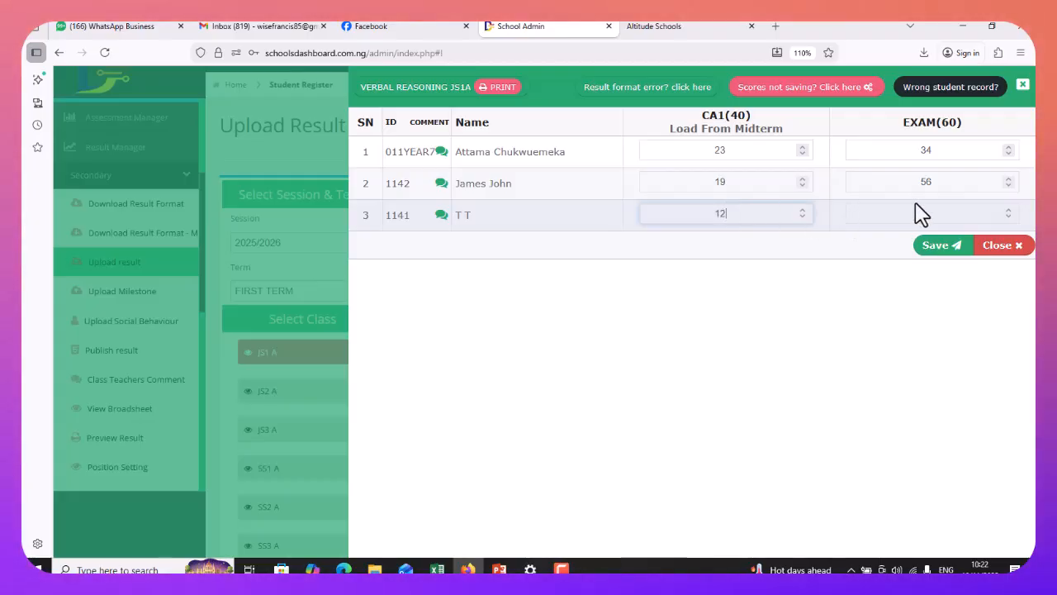
text(3)
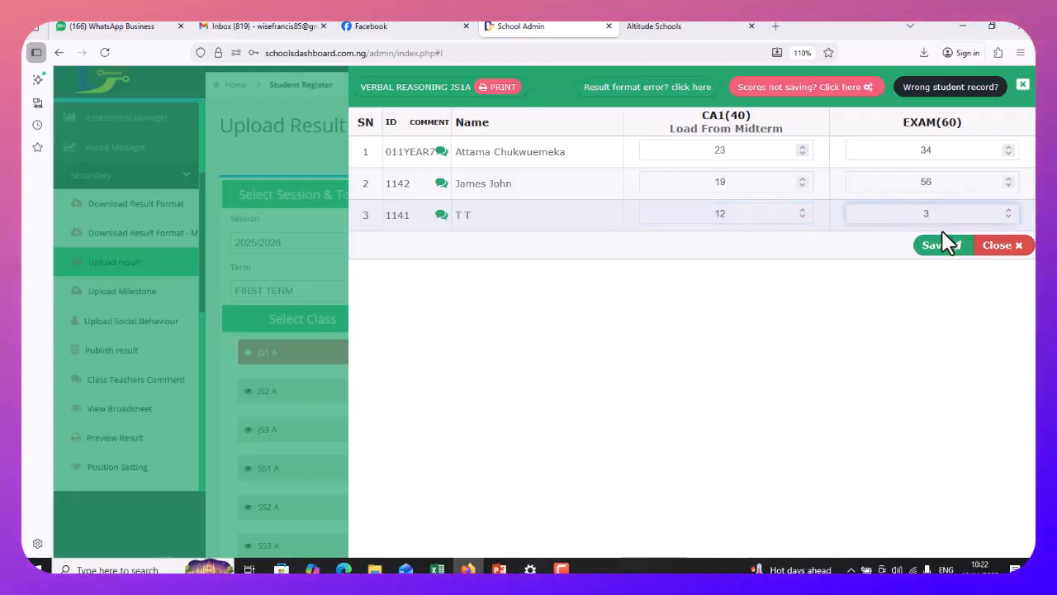
text(6)
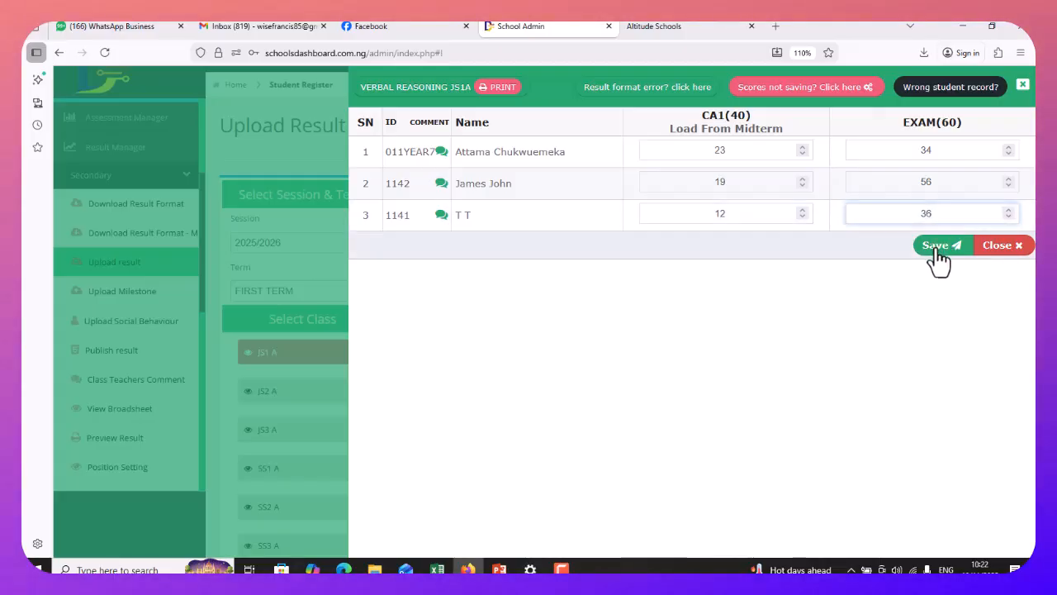
click(939, 256)
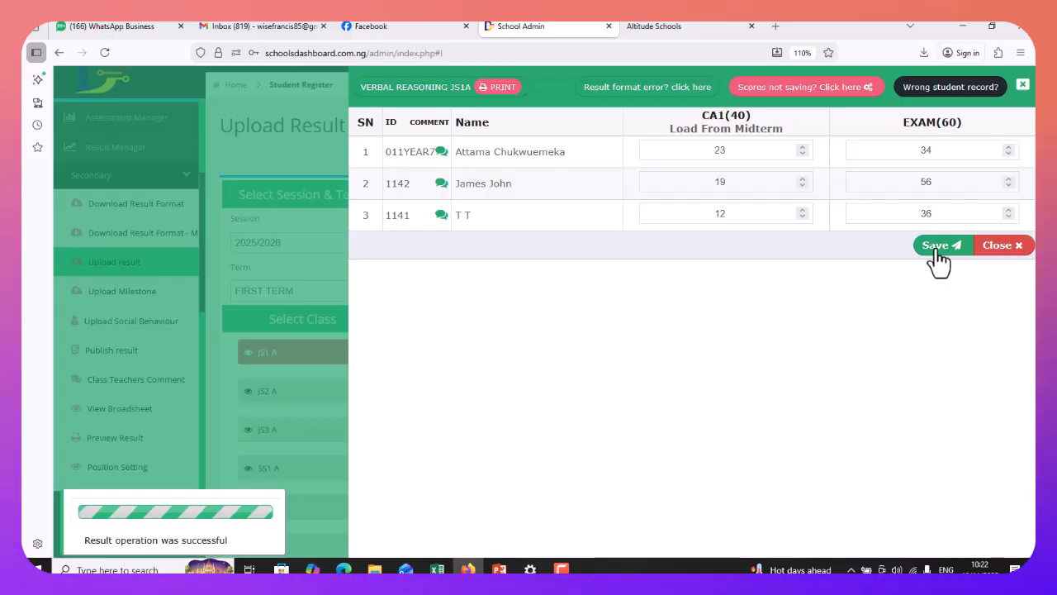
drag(945, 151, 886, 155)
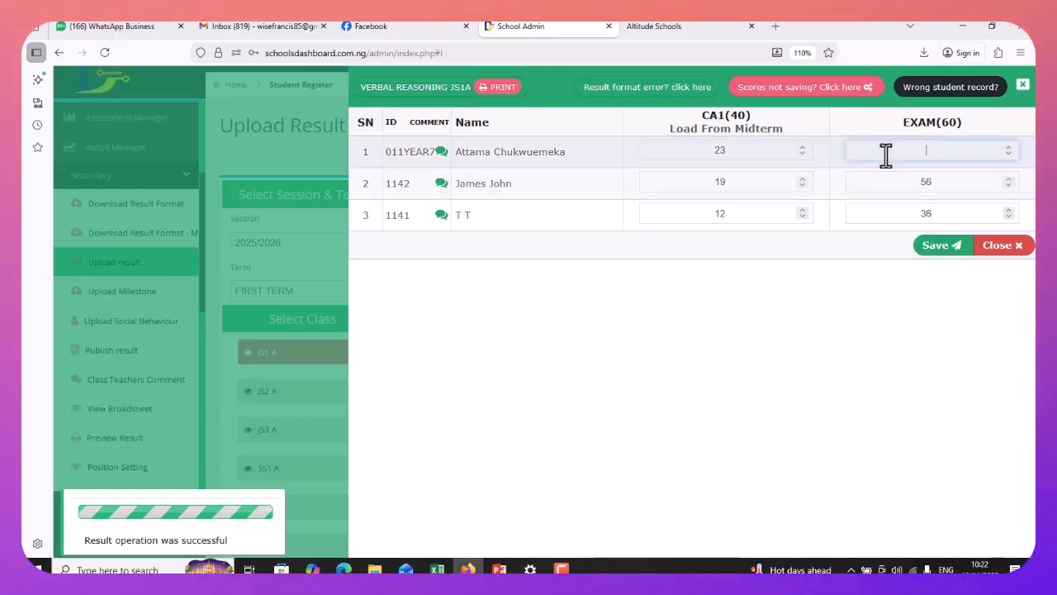
Clear the exam scores for all three students, save, and close the score sheet
click(940, 184)
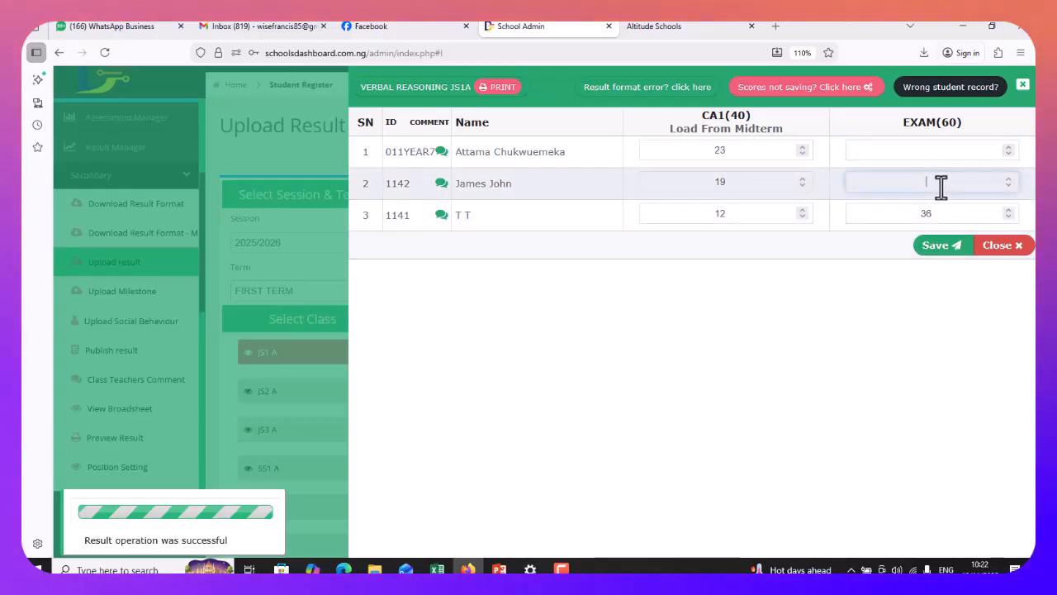
click(961, 214)
key(BackSpace)
key(BackSpace)
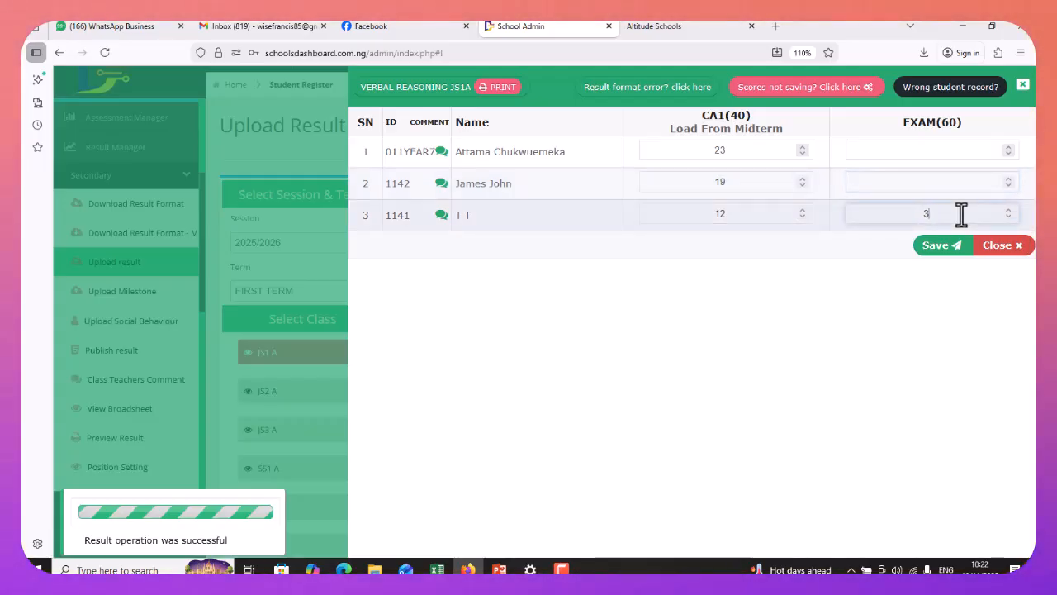
click(939, 247)
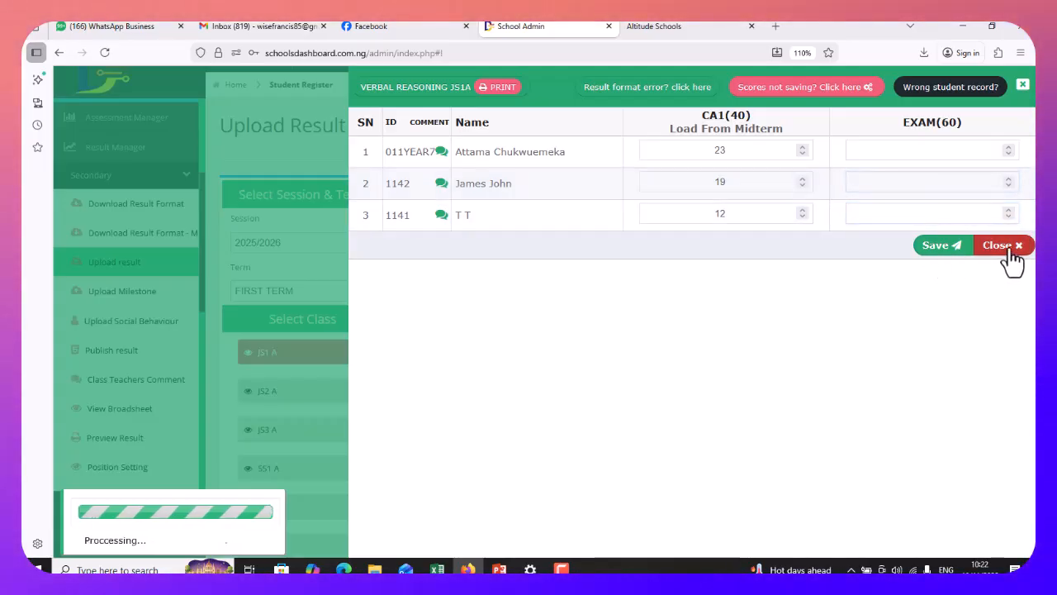
click(1002, 245)
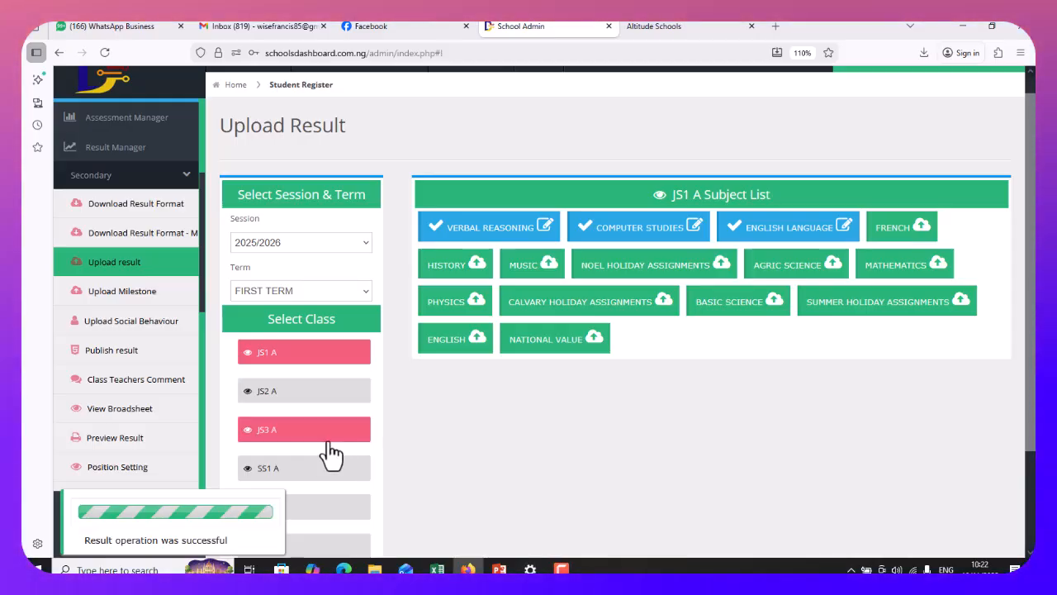
Edit Verbal Reasoning scores with exams 45, 56 and 40, save, and close the sheet
click(486, 238)
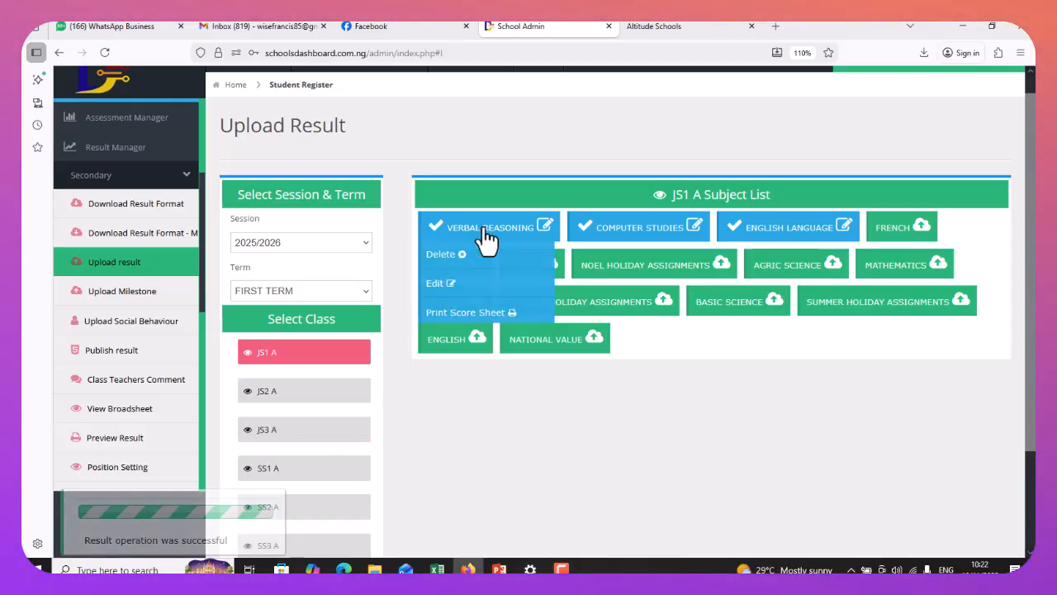
click(439, 286)
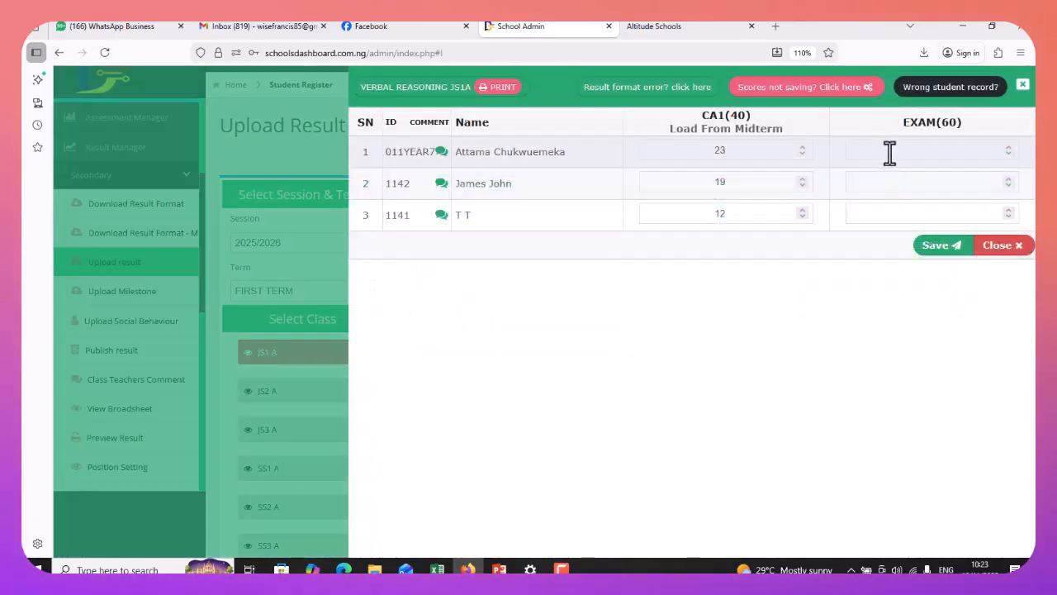
click(892, 152)
text(45)
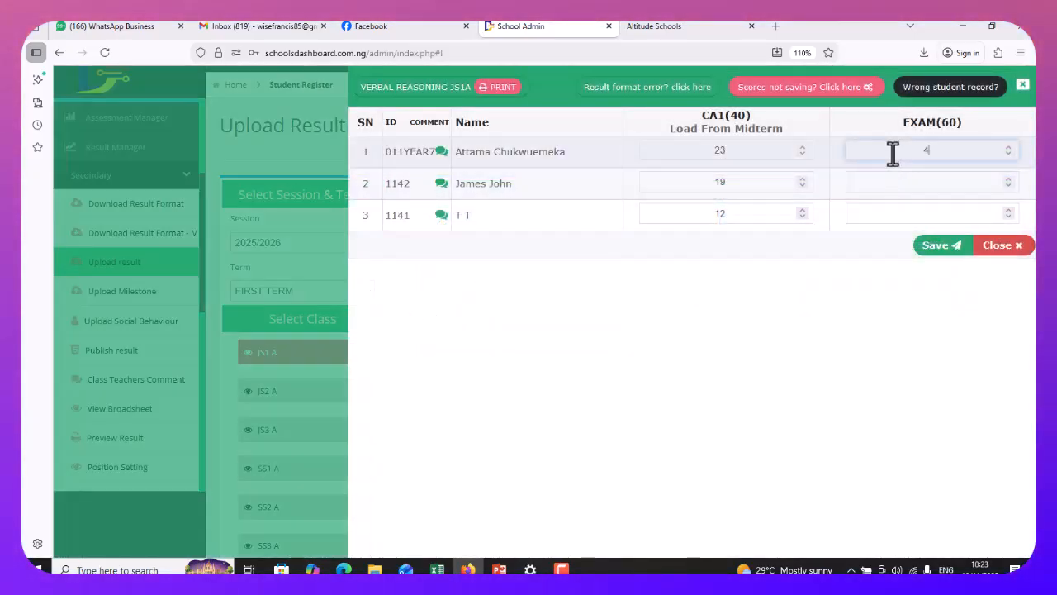
click(887, 181)
text(56)
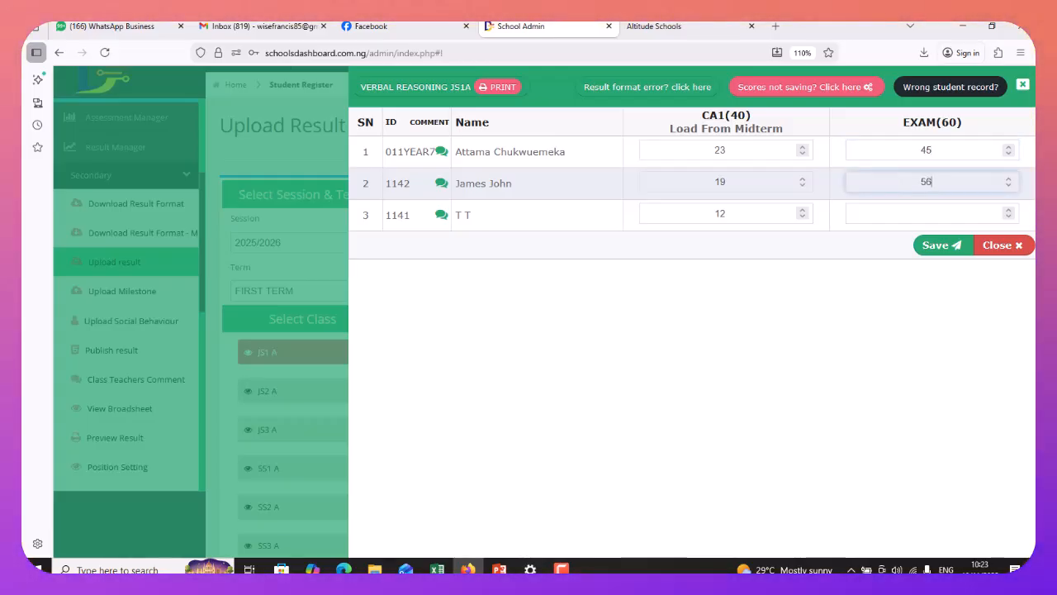
click(881, 216)
text(4)
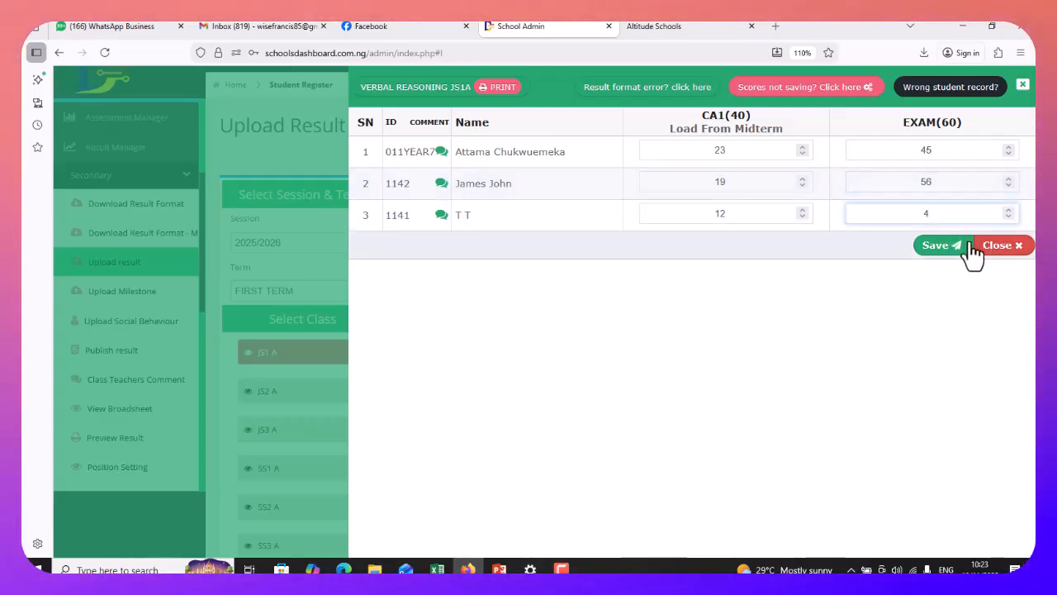
text(0)
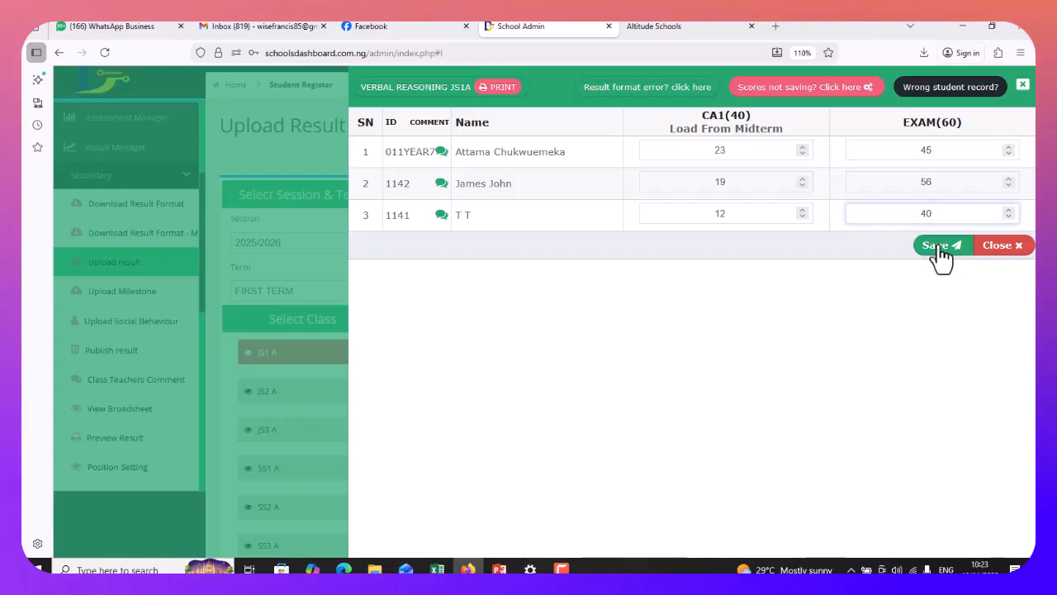
click(939, 248)
click(1001, 250)
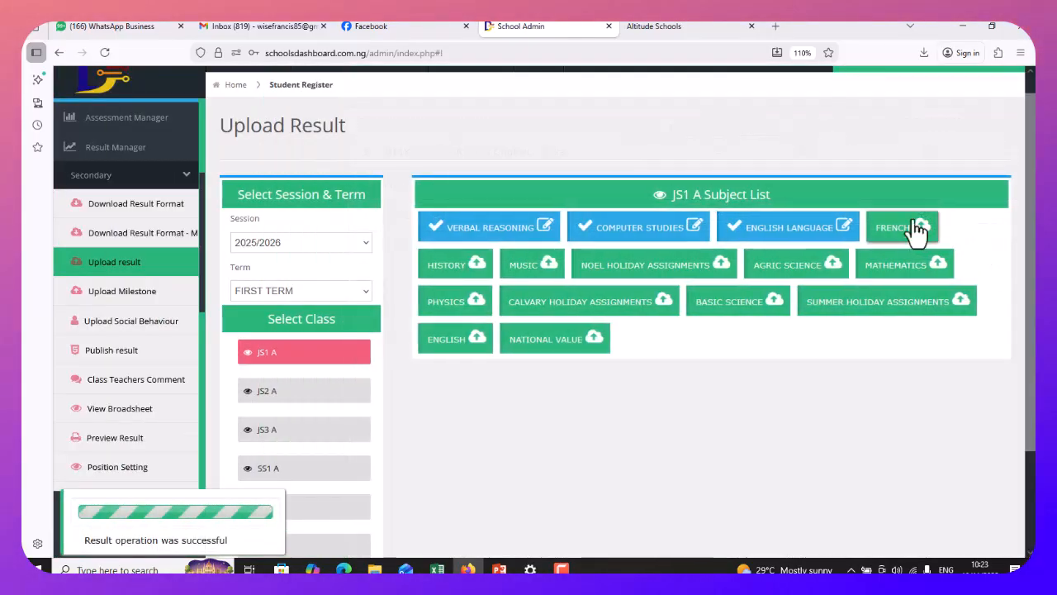